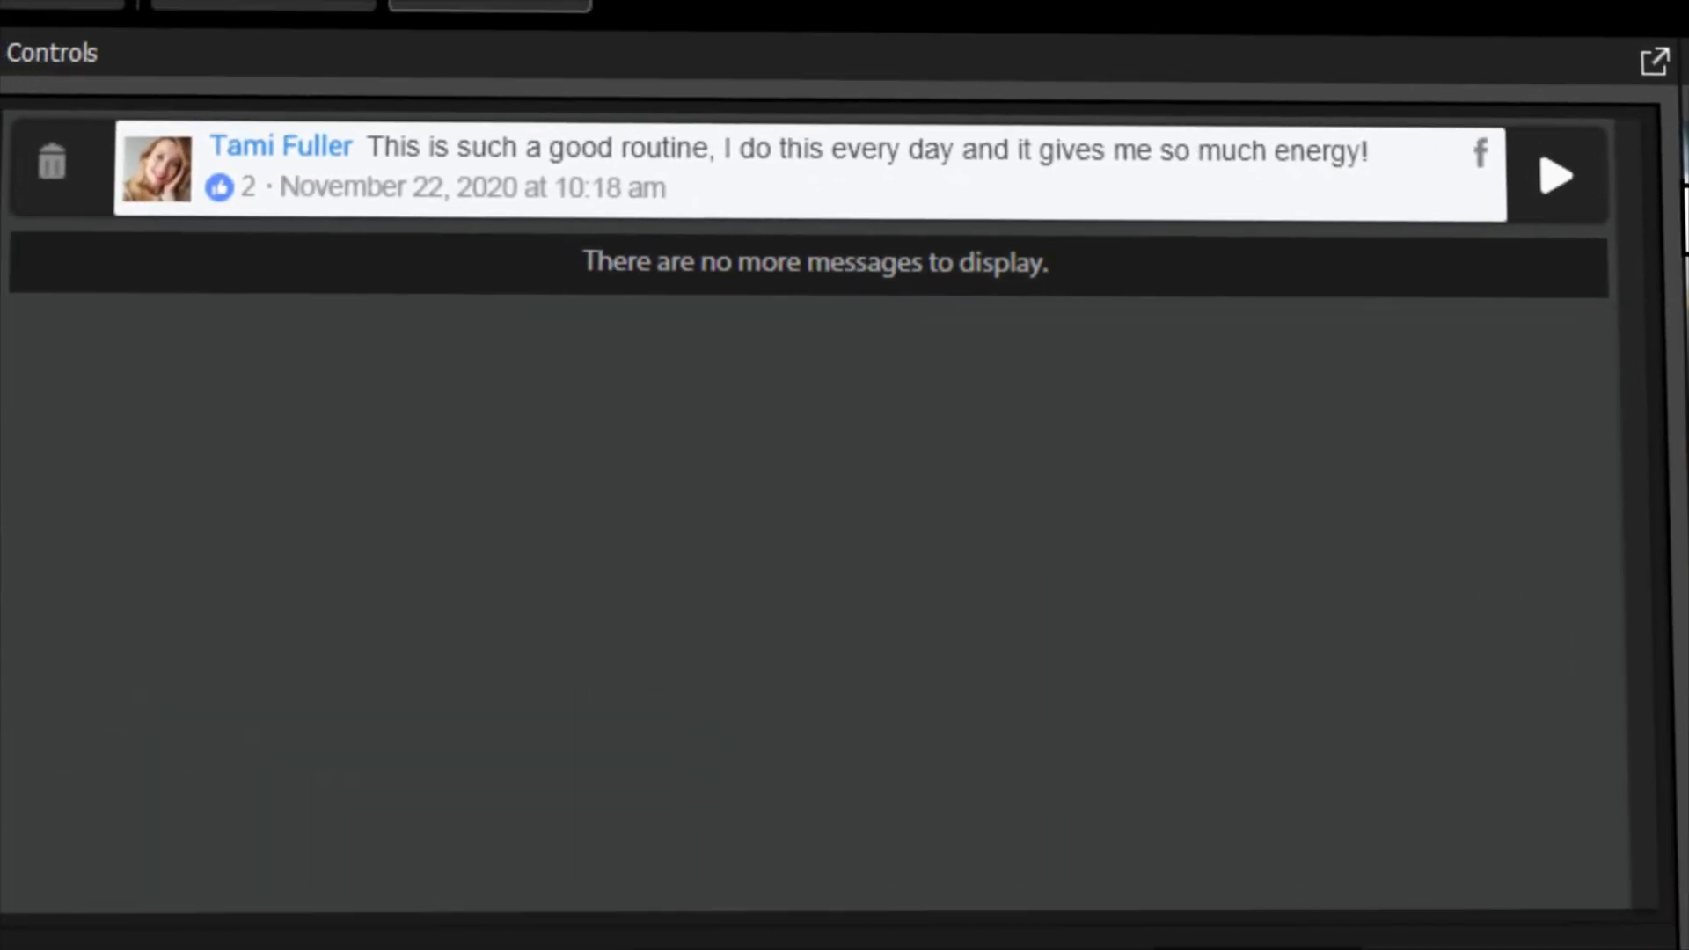
Step: Air the viewer's Facebook comment and select the CYAN Cubic Lower Third template
click(1577, 190)
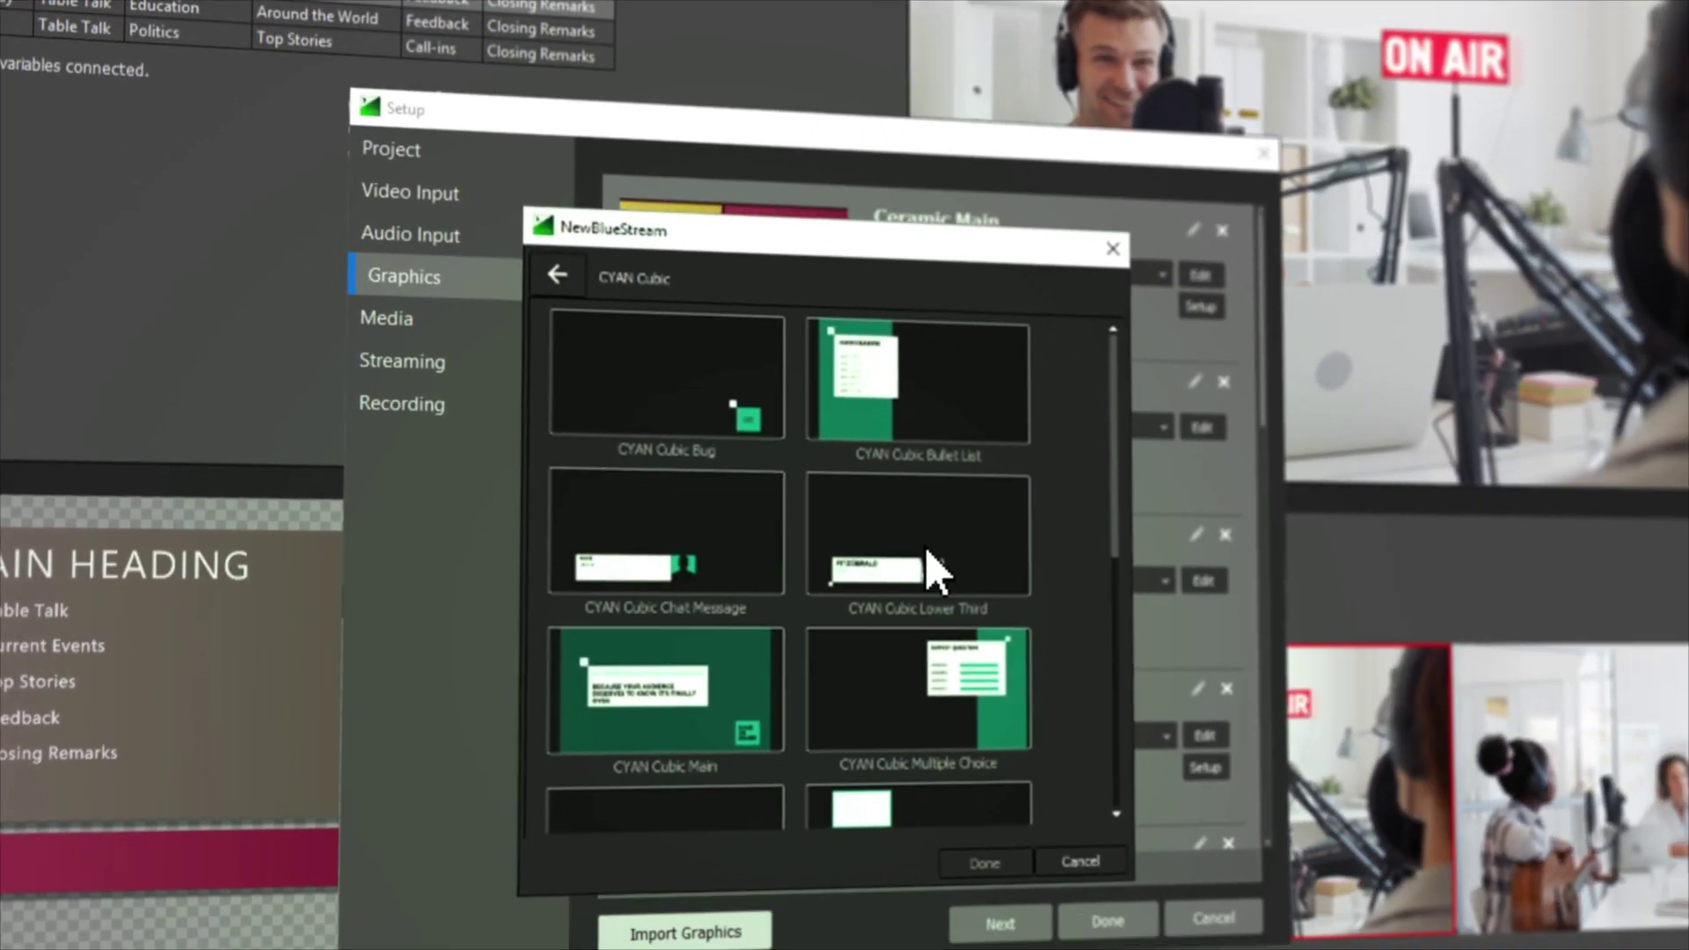
click(926, 550)
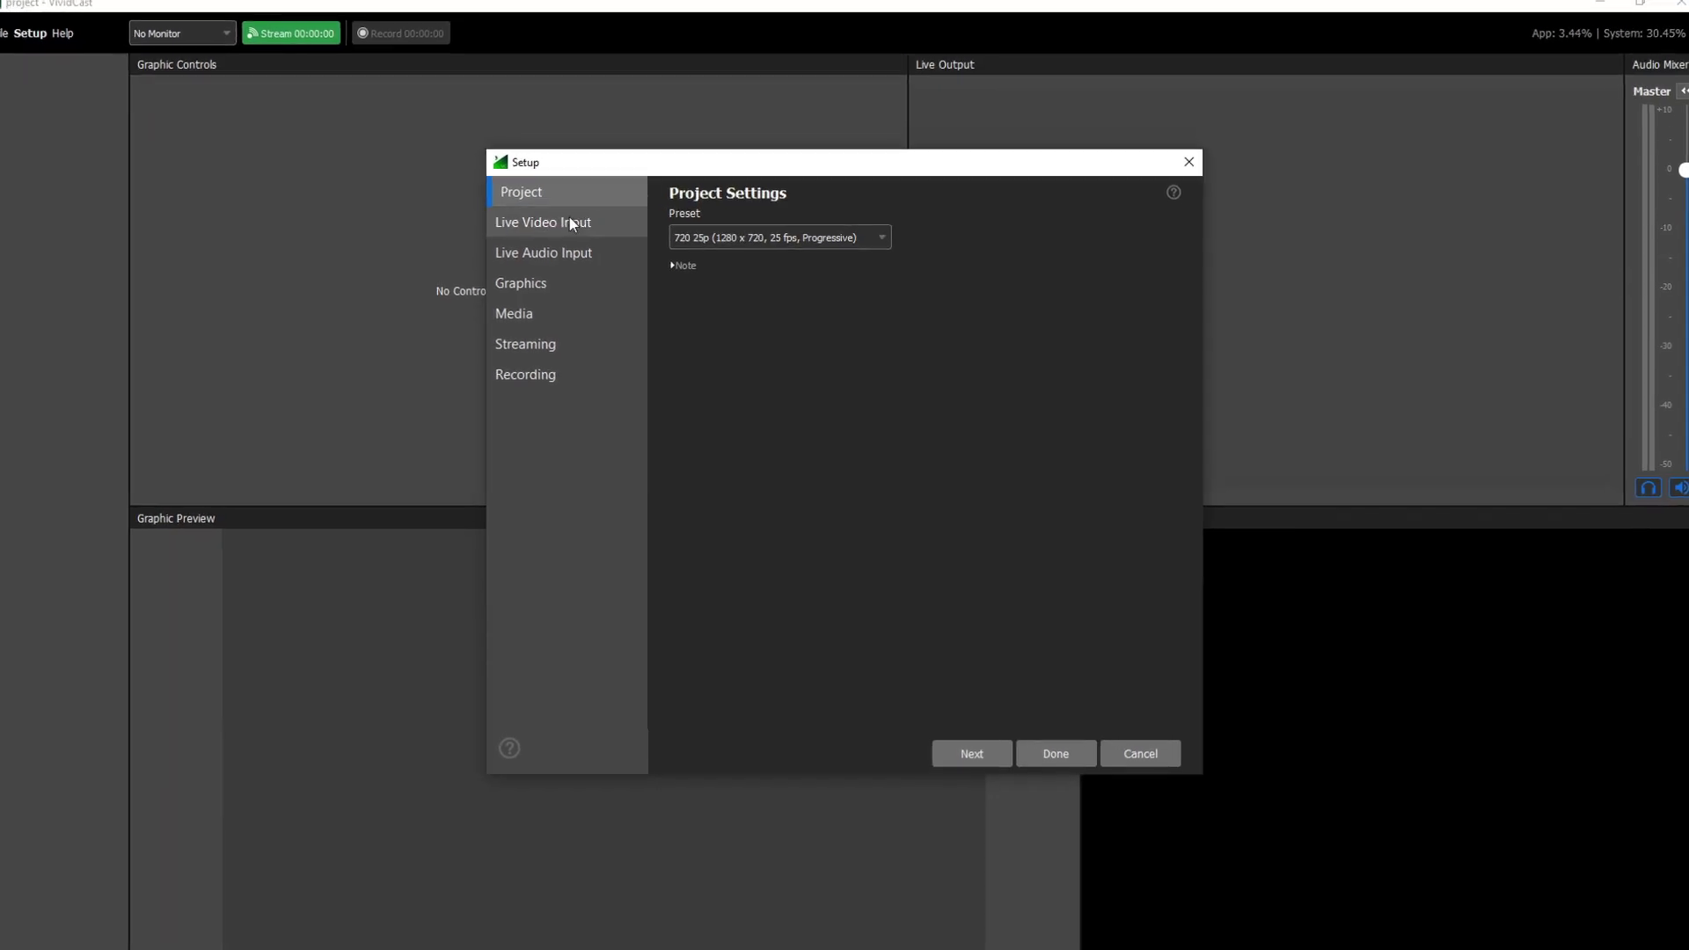
click(556, 213)
click(560, 241)
click(554, 273)
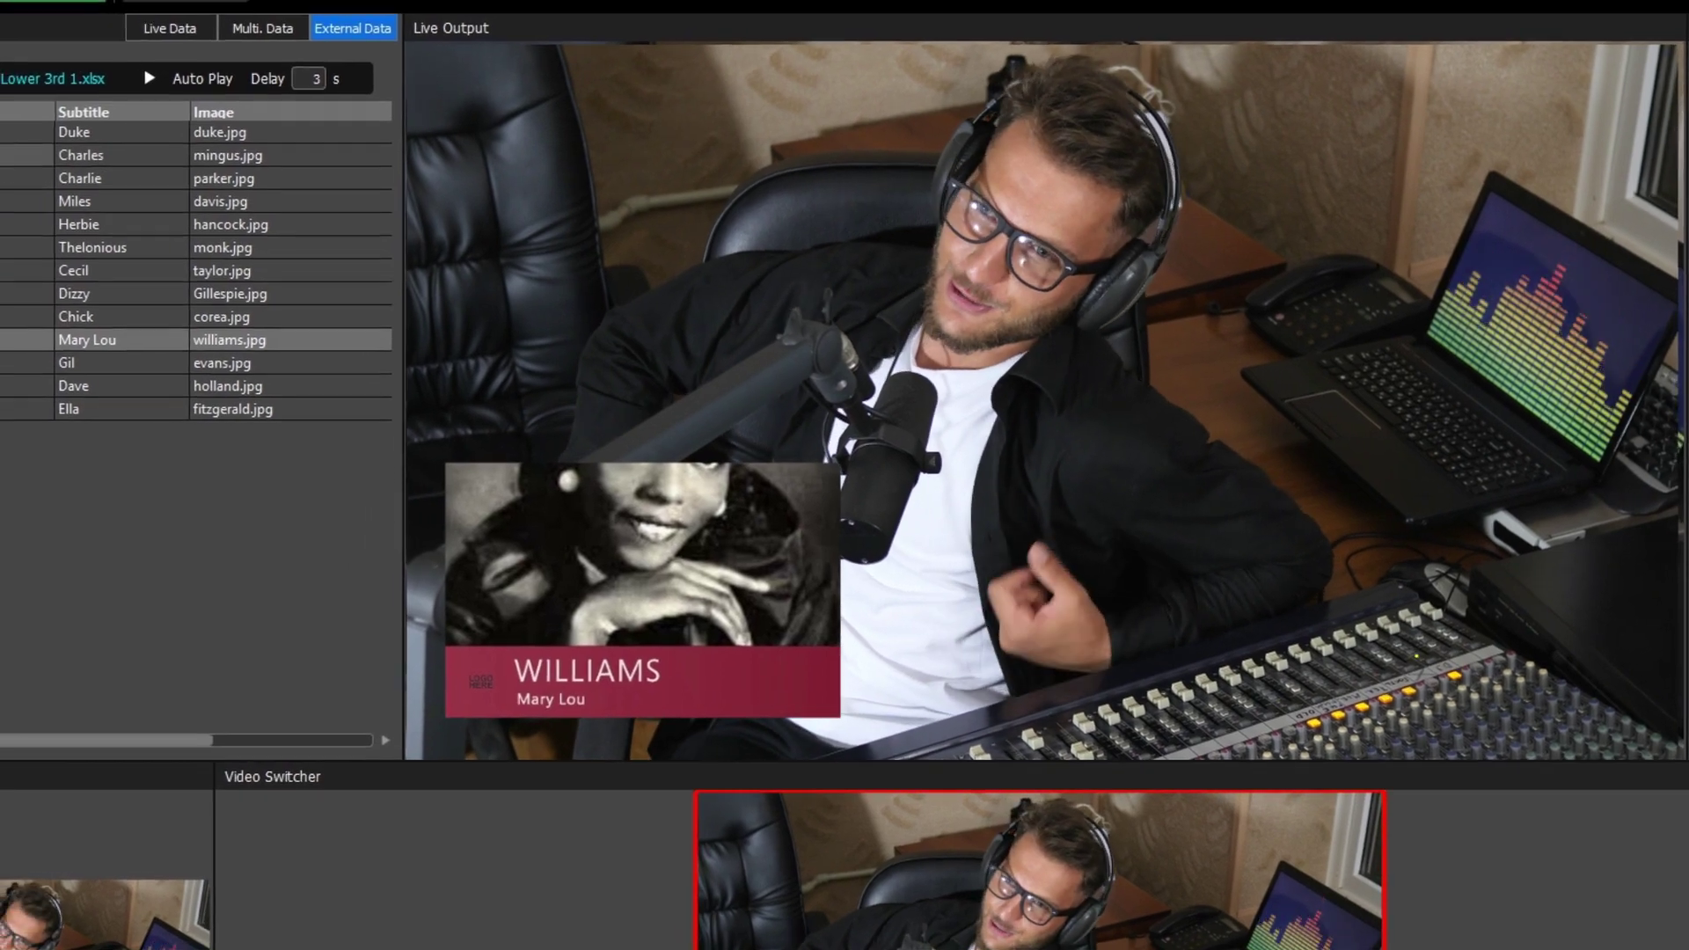
Step: Step the lower third through the next spreadsheet rows, then browse the DUSK Horizon templates
click(27, 155)
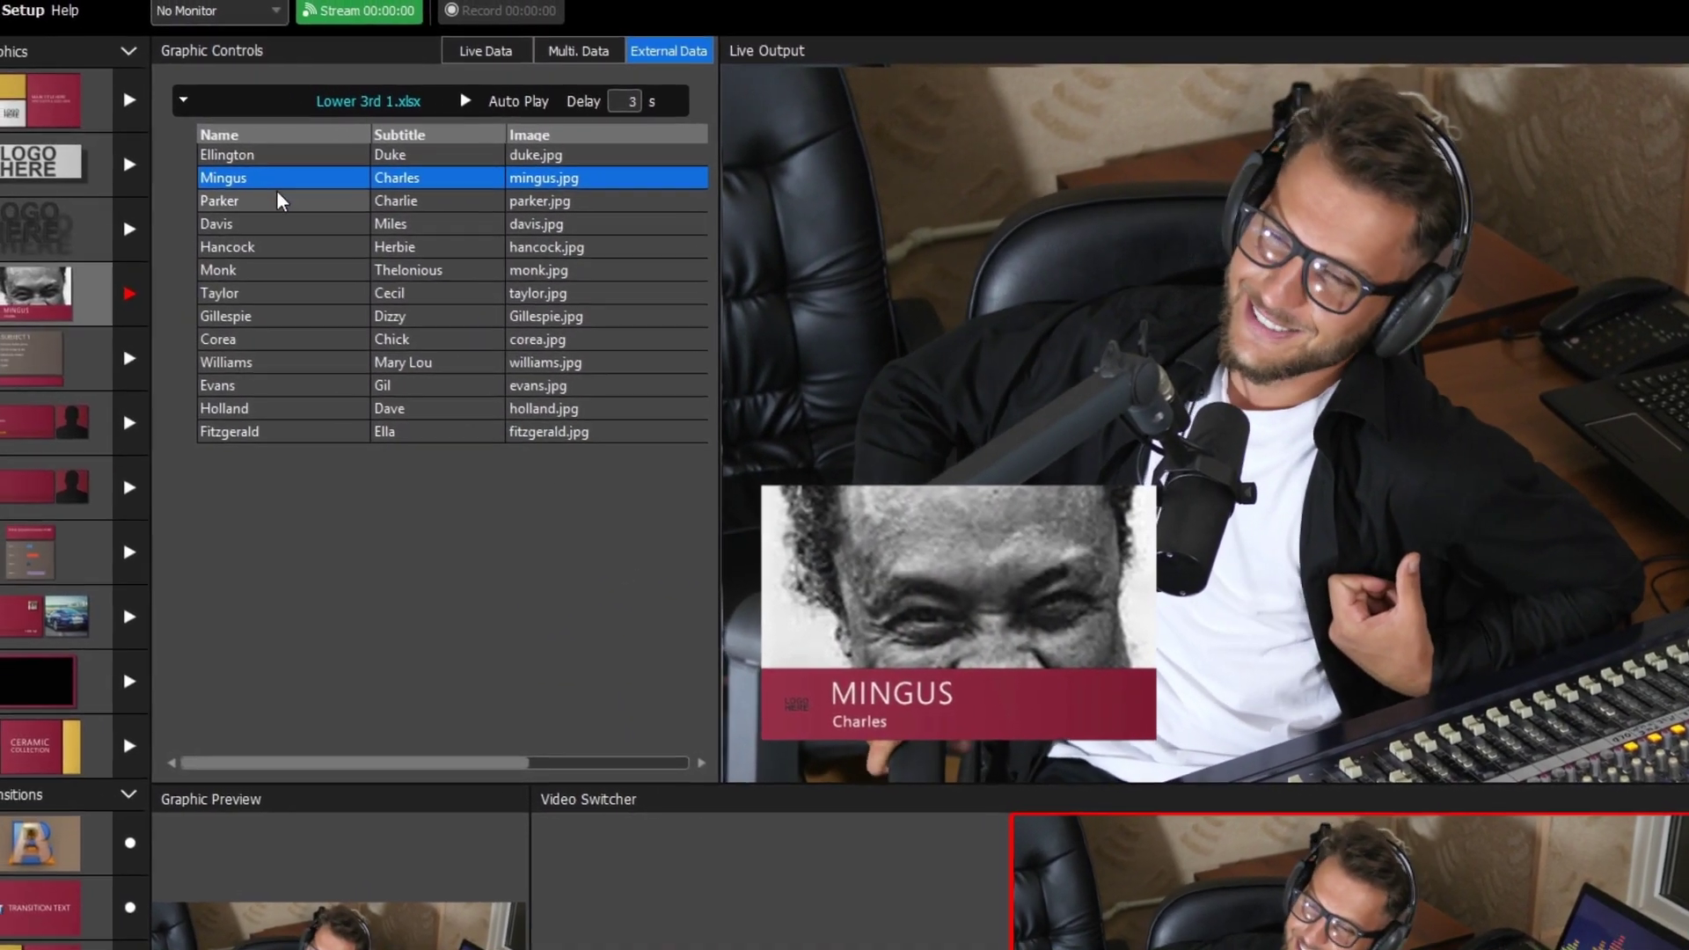
click(189, 193)
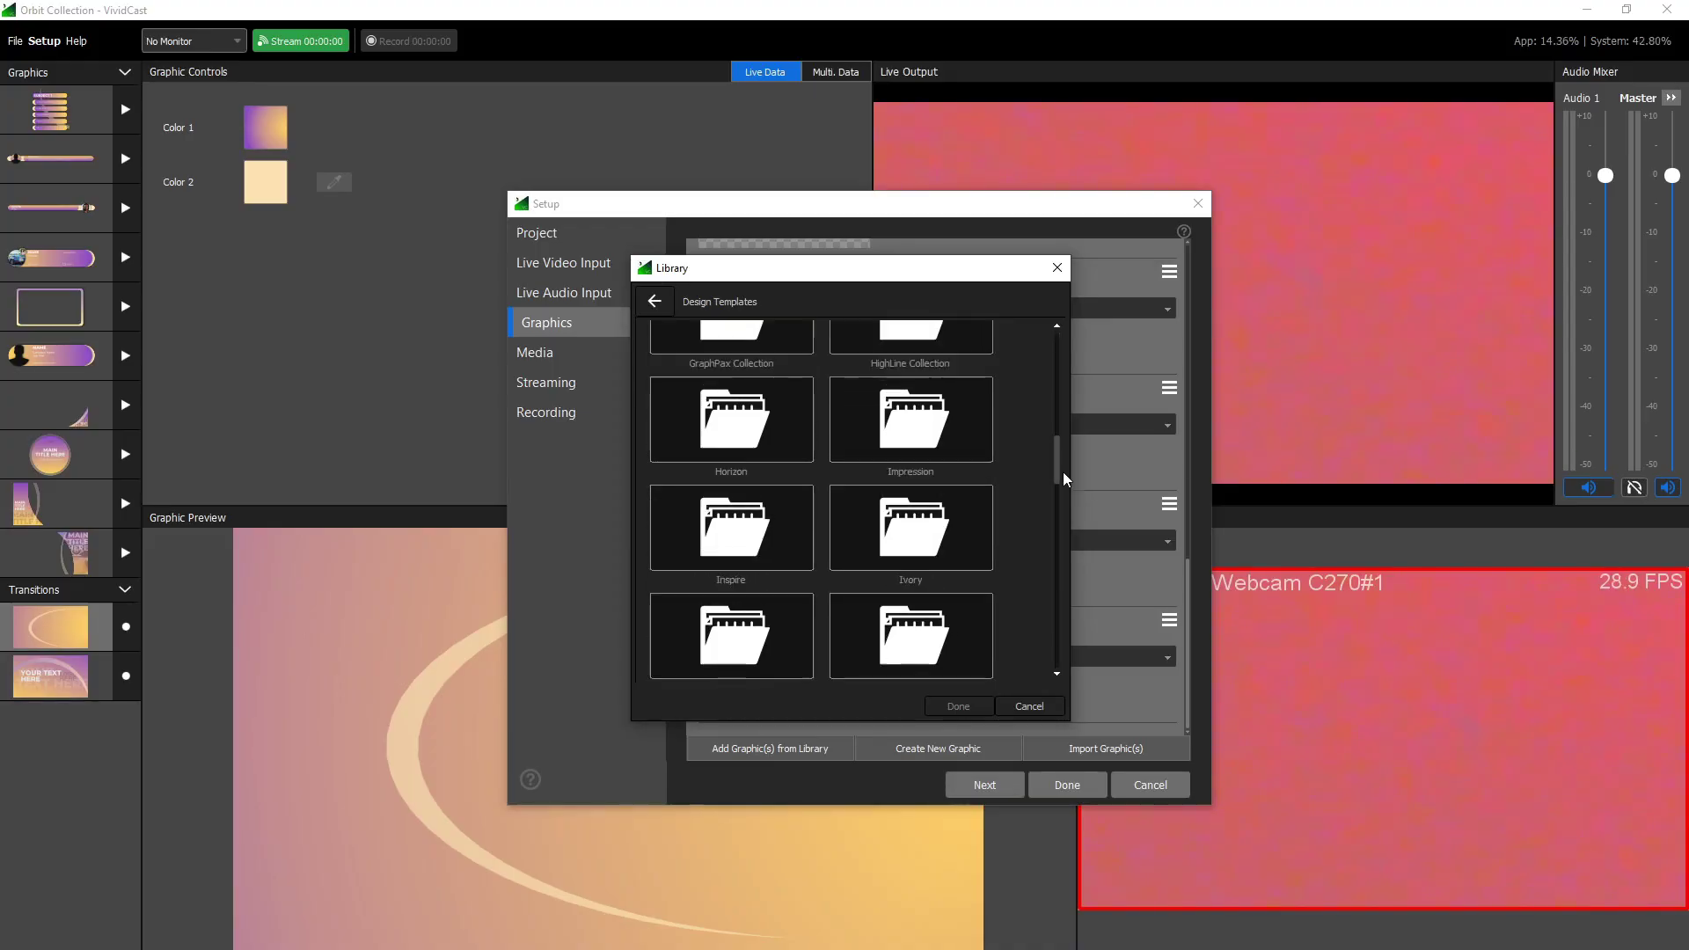
double_click(730, 419)
double_click(968, 380)
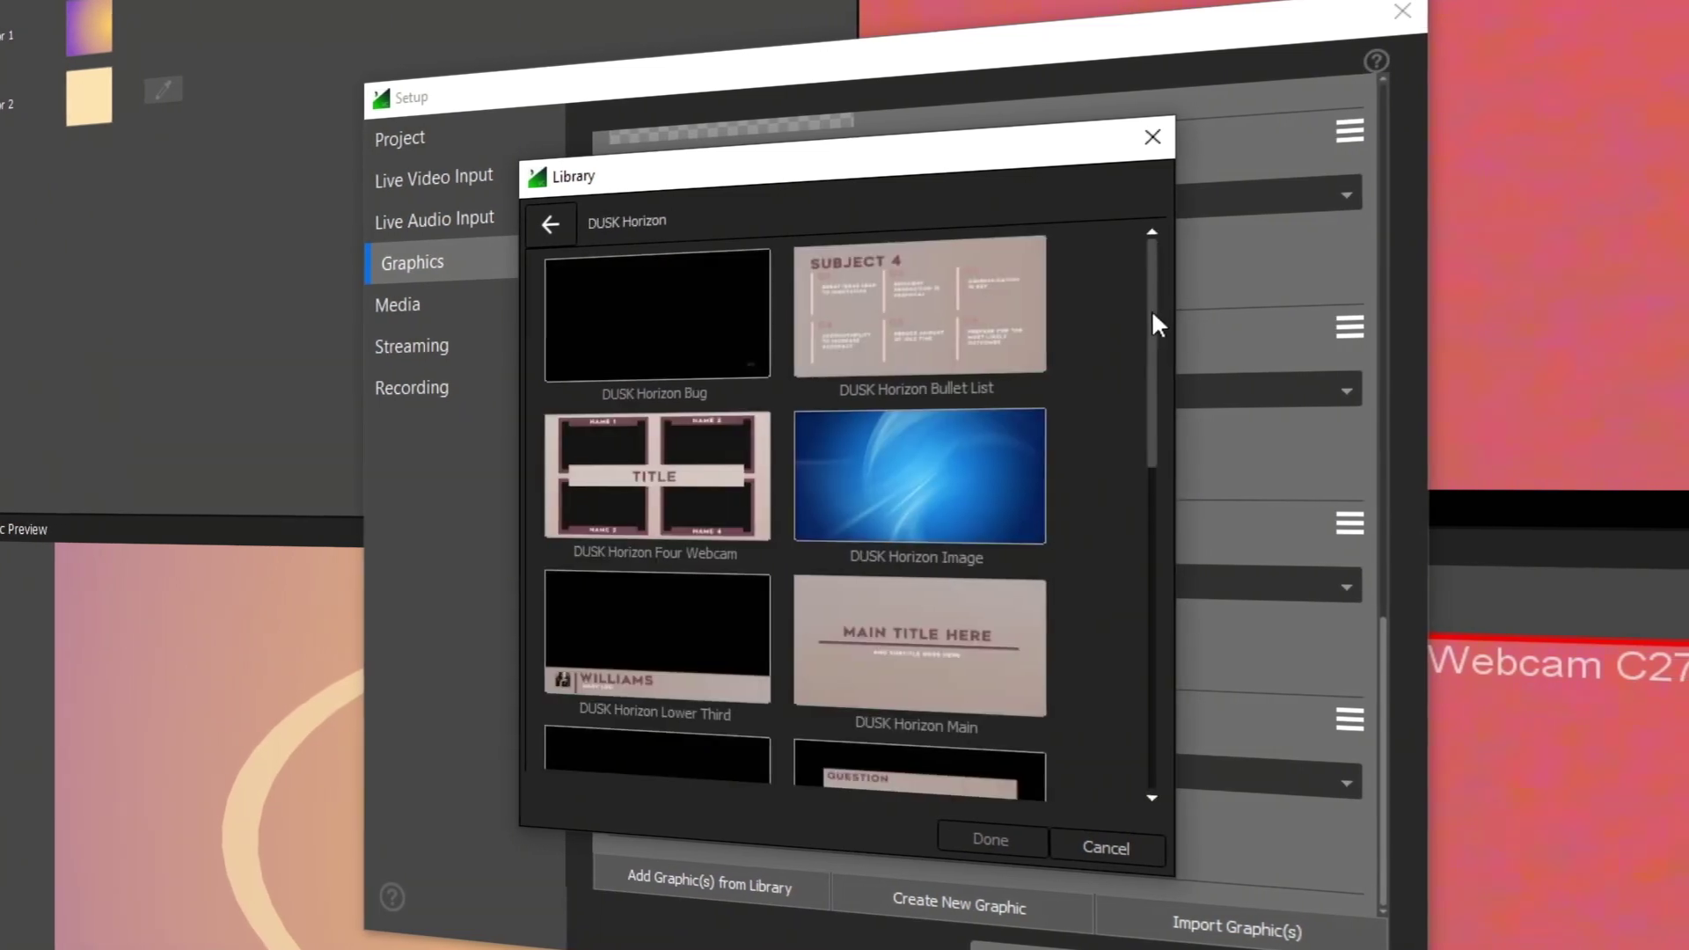
drag(1057, 365, 1107, 635)
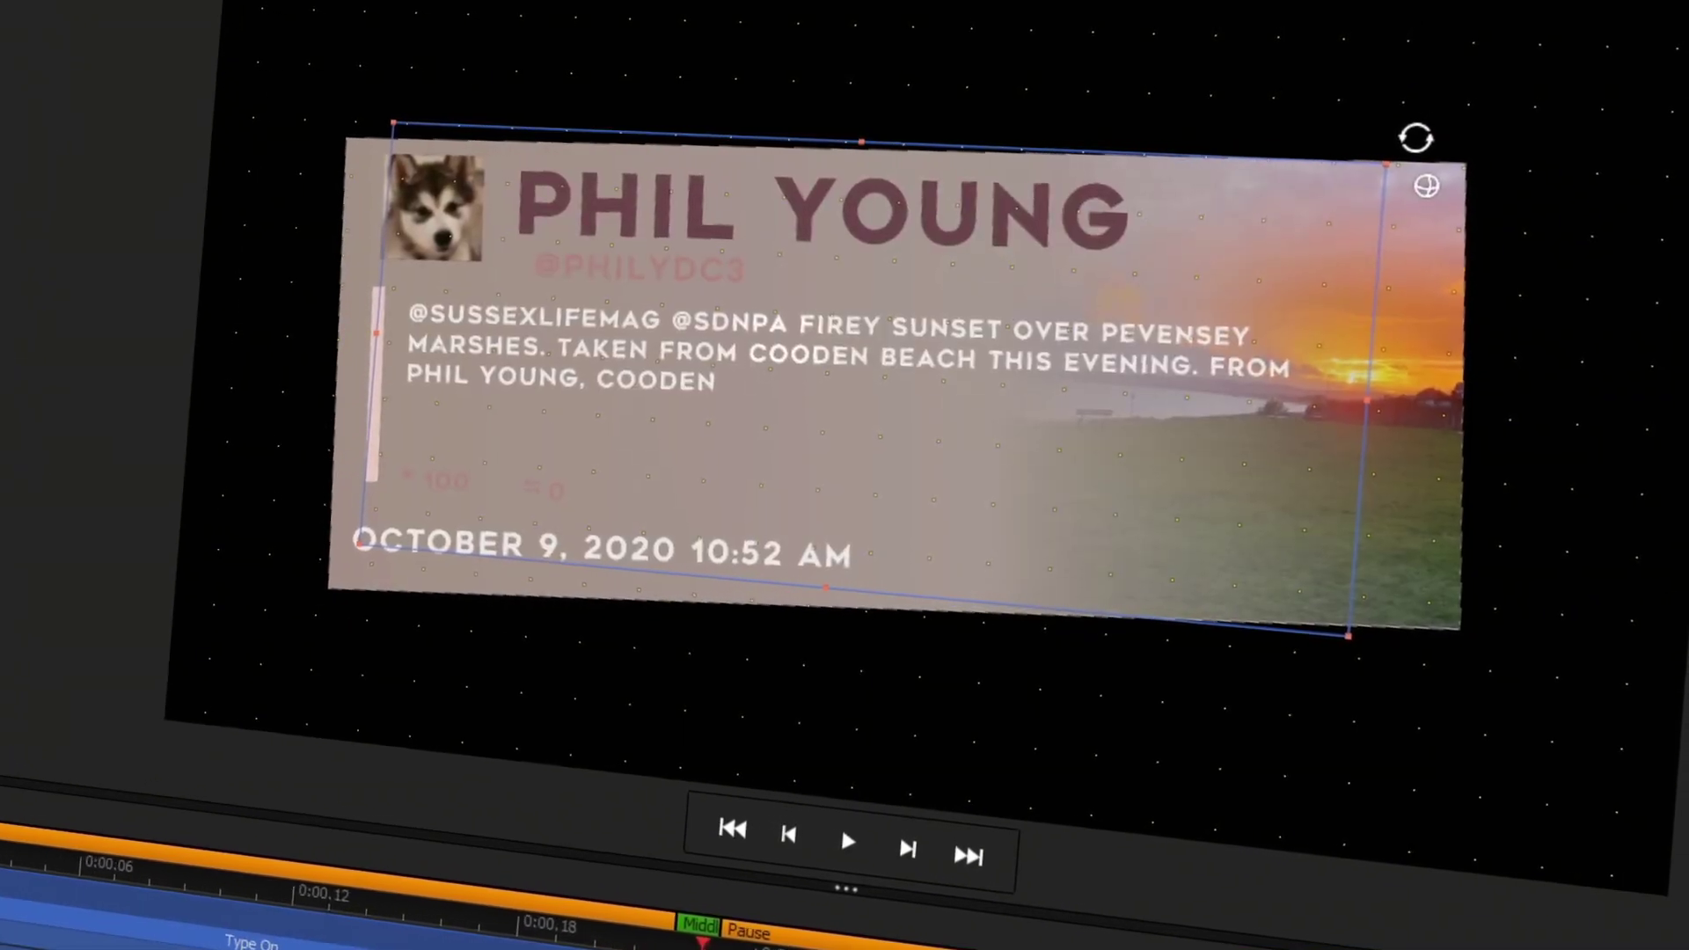
click(1626, 284)
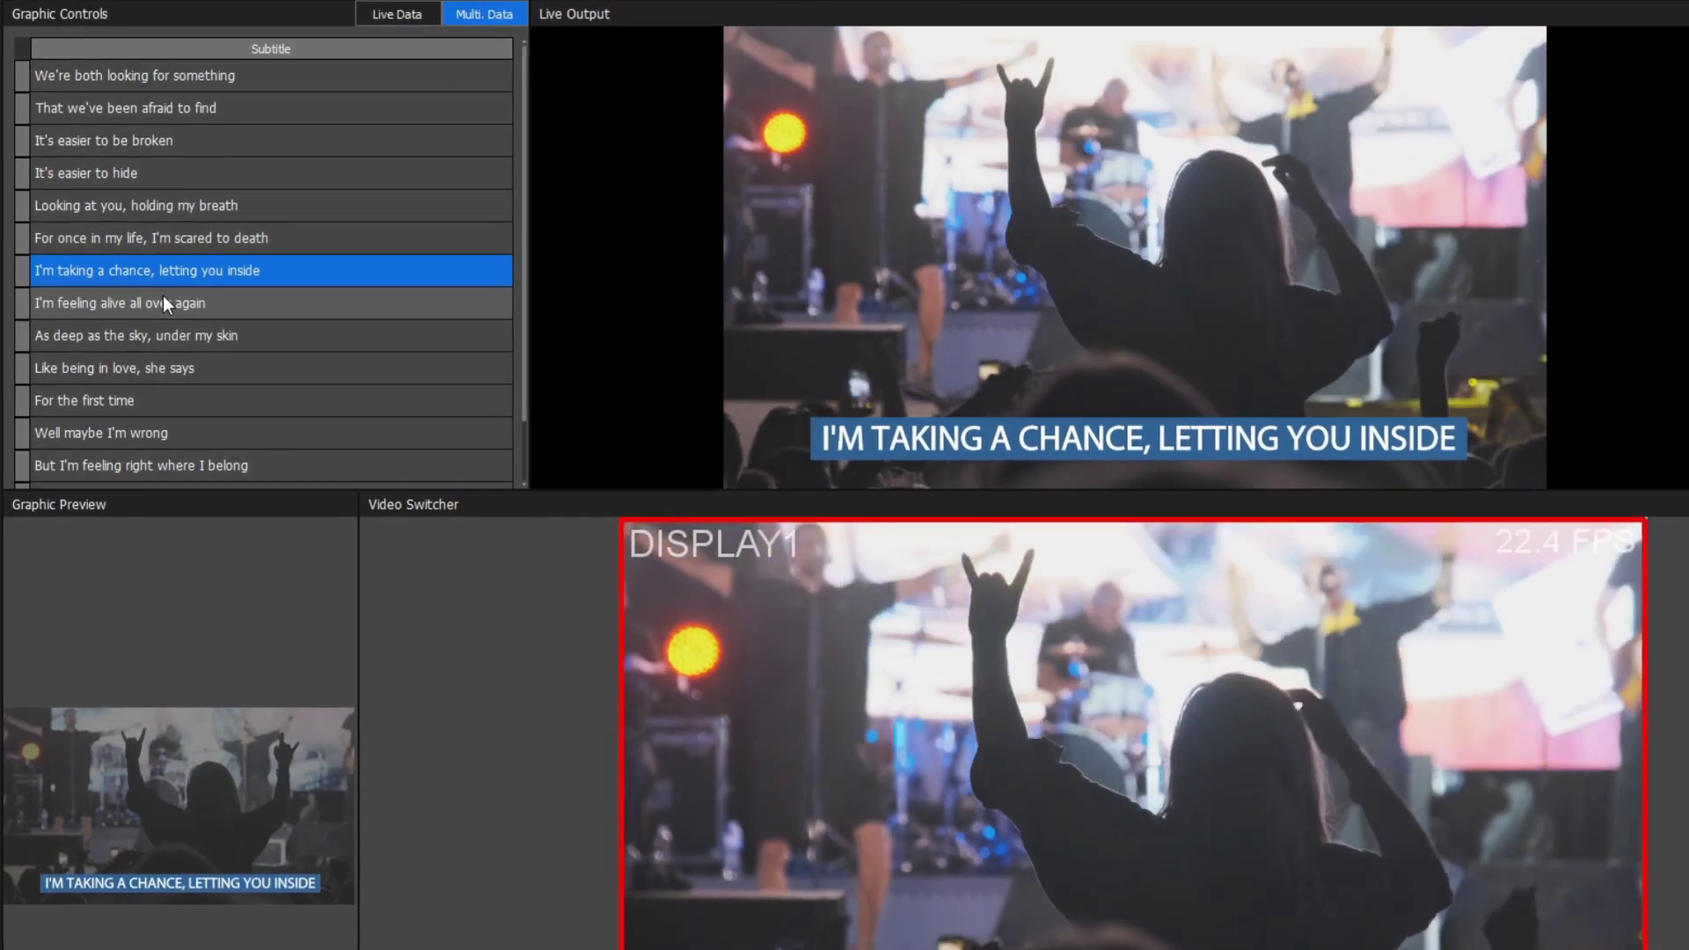
Step: Cue the Multi Data row 'I'm feeling alive all over again' as the lyric caption
click(163, 297)
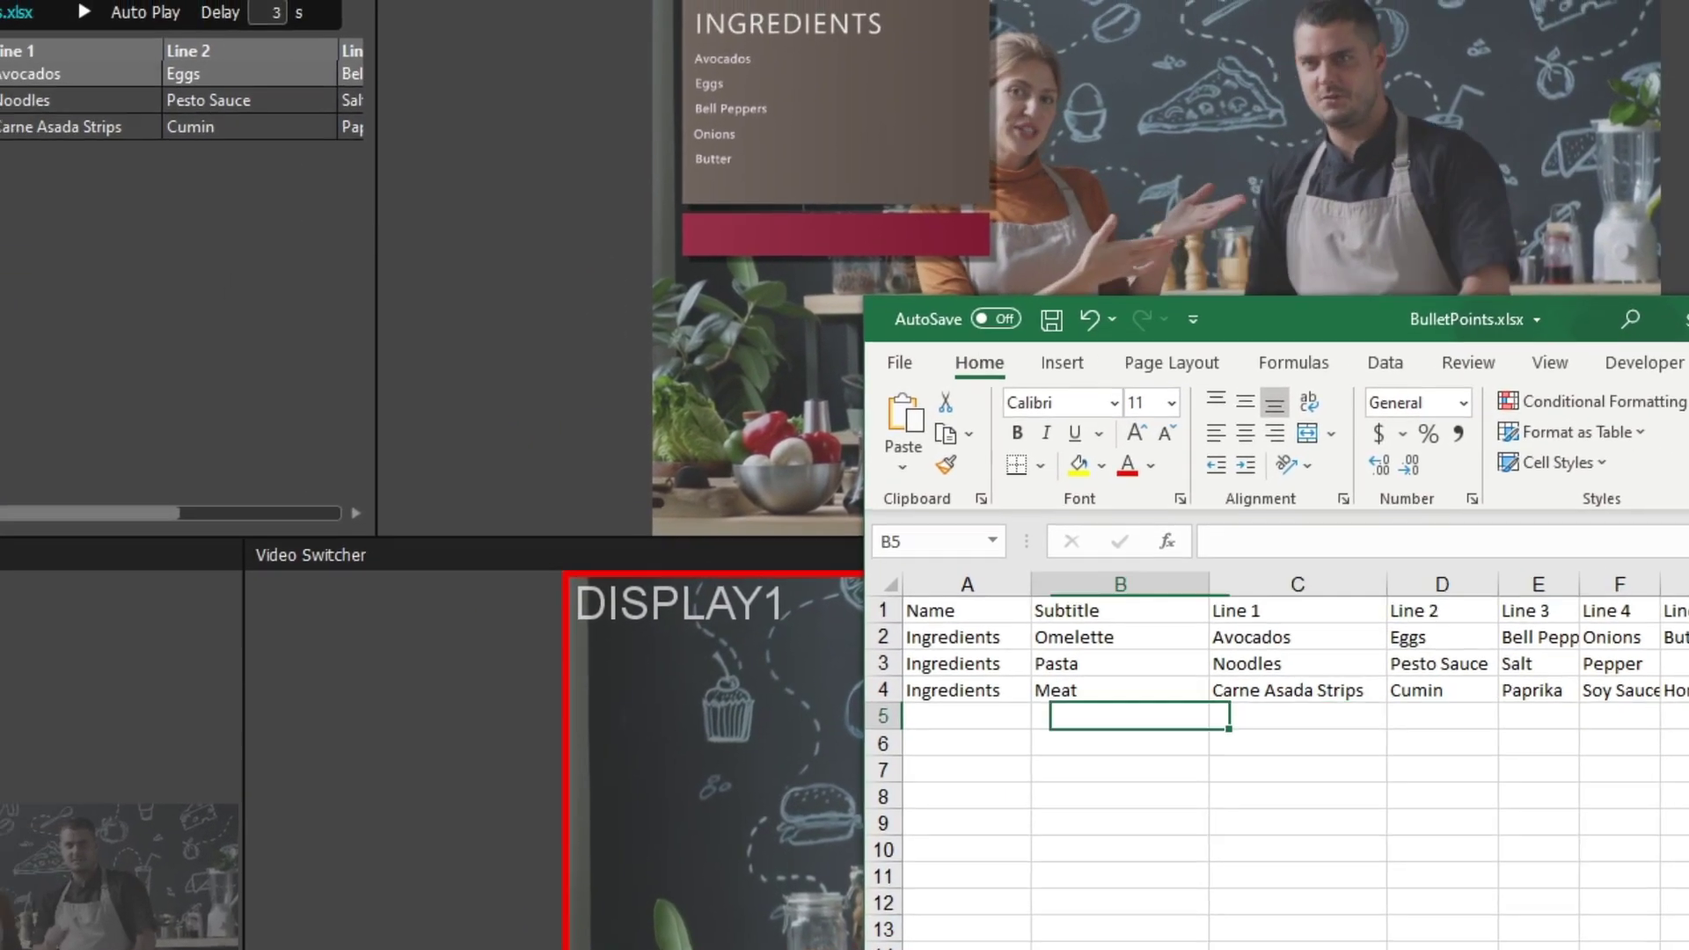
text(Ingredients)
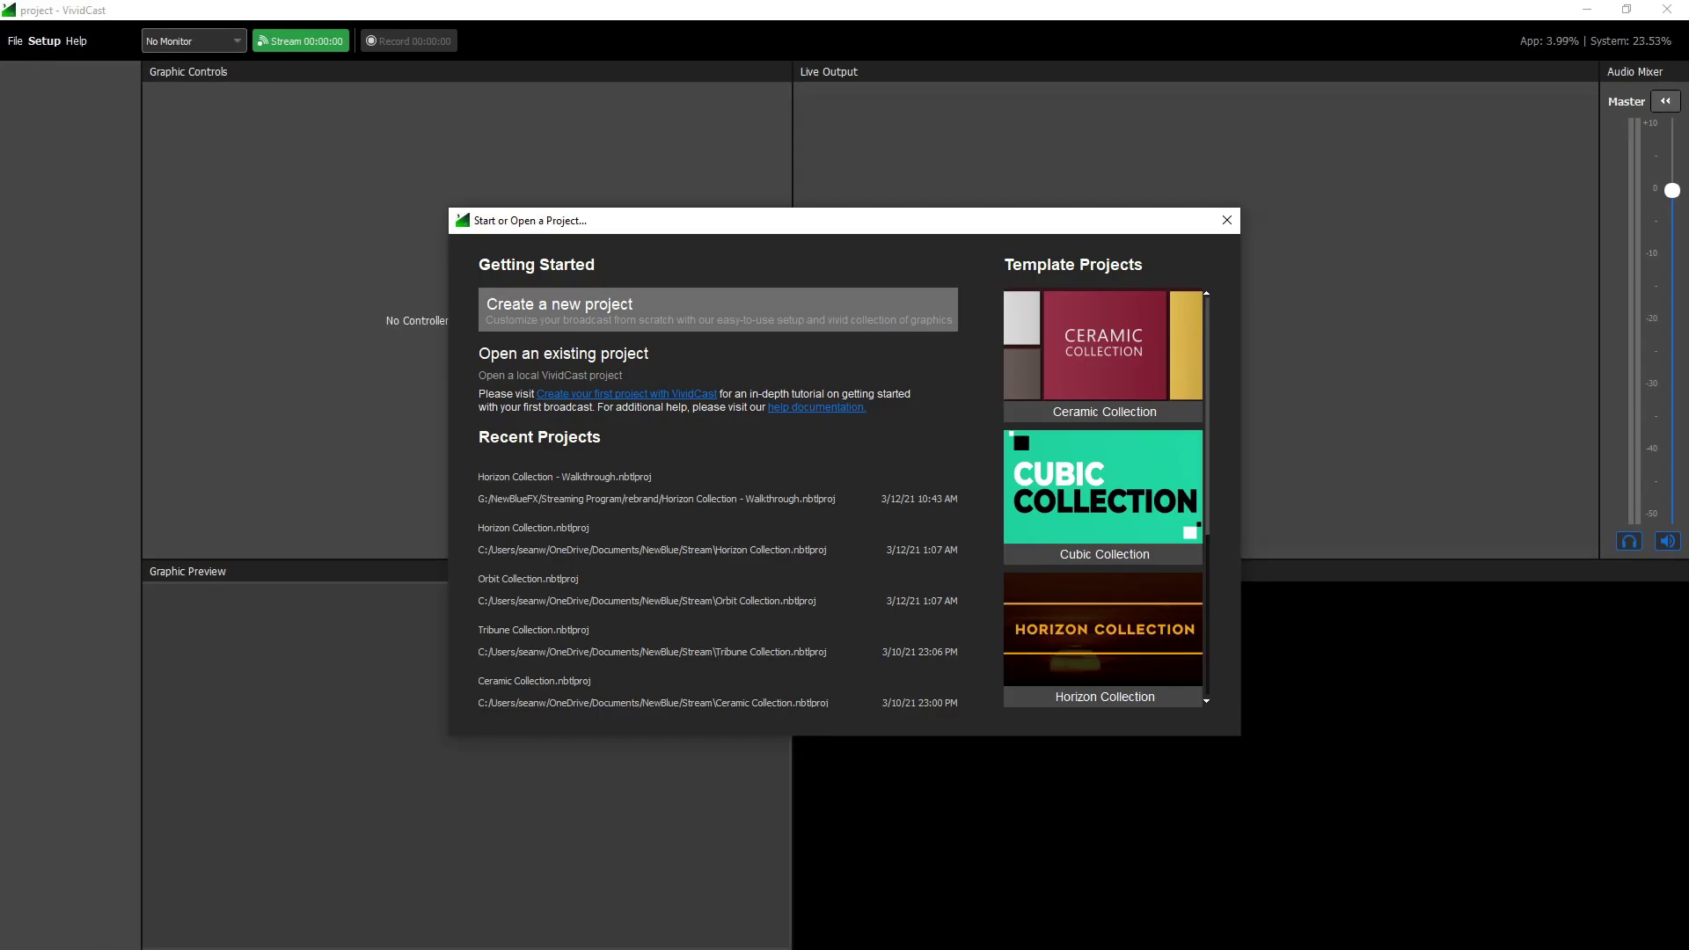
Step: Open Horizon Collection - Walkthrough from Recent Projects, confirming despite unsaved changes
click(726, 488)
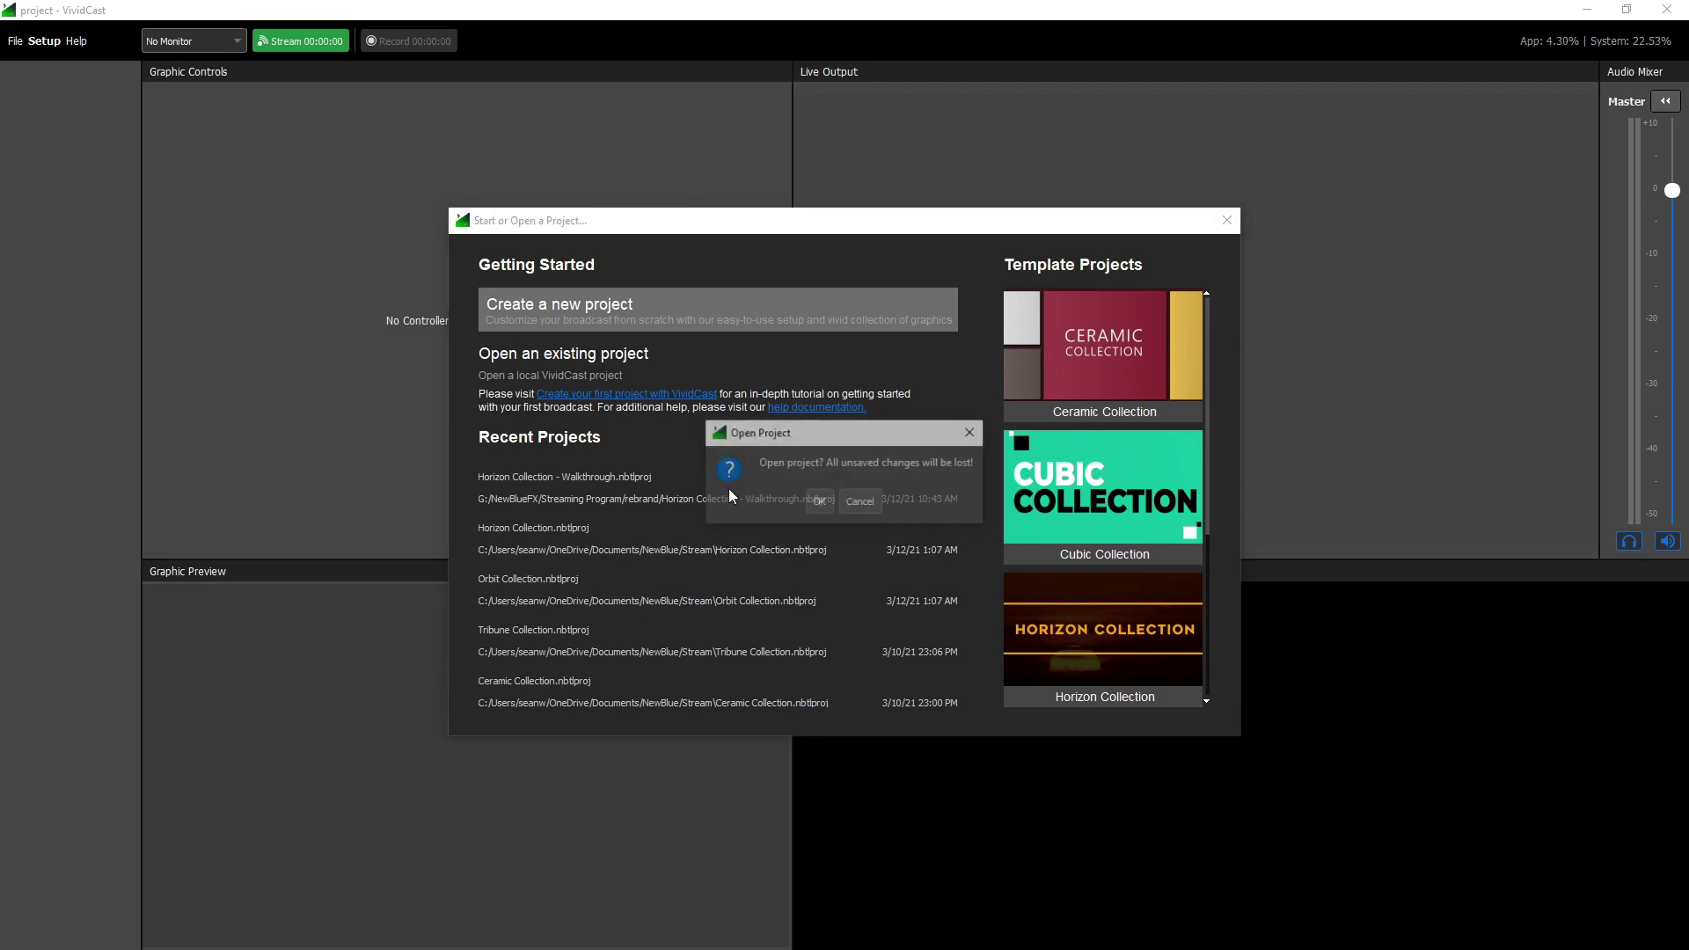
click(818, 504)
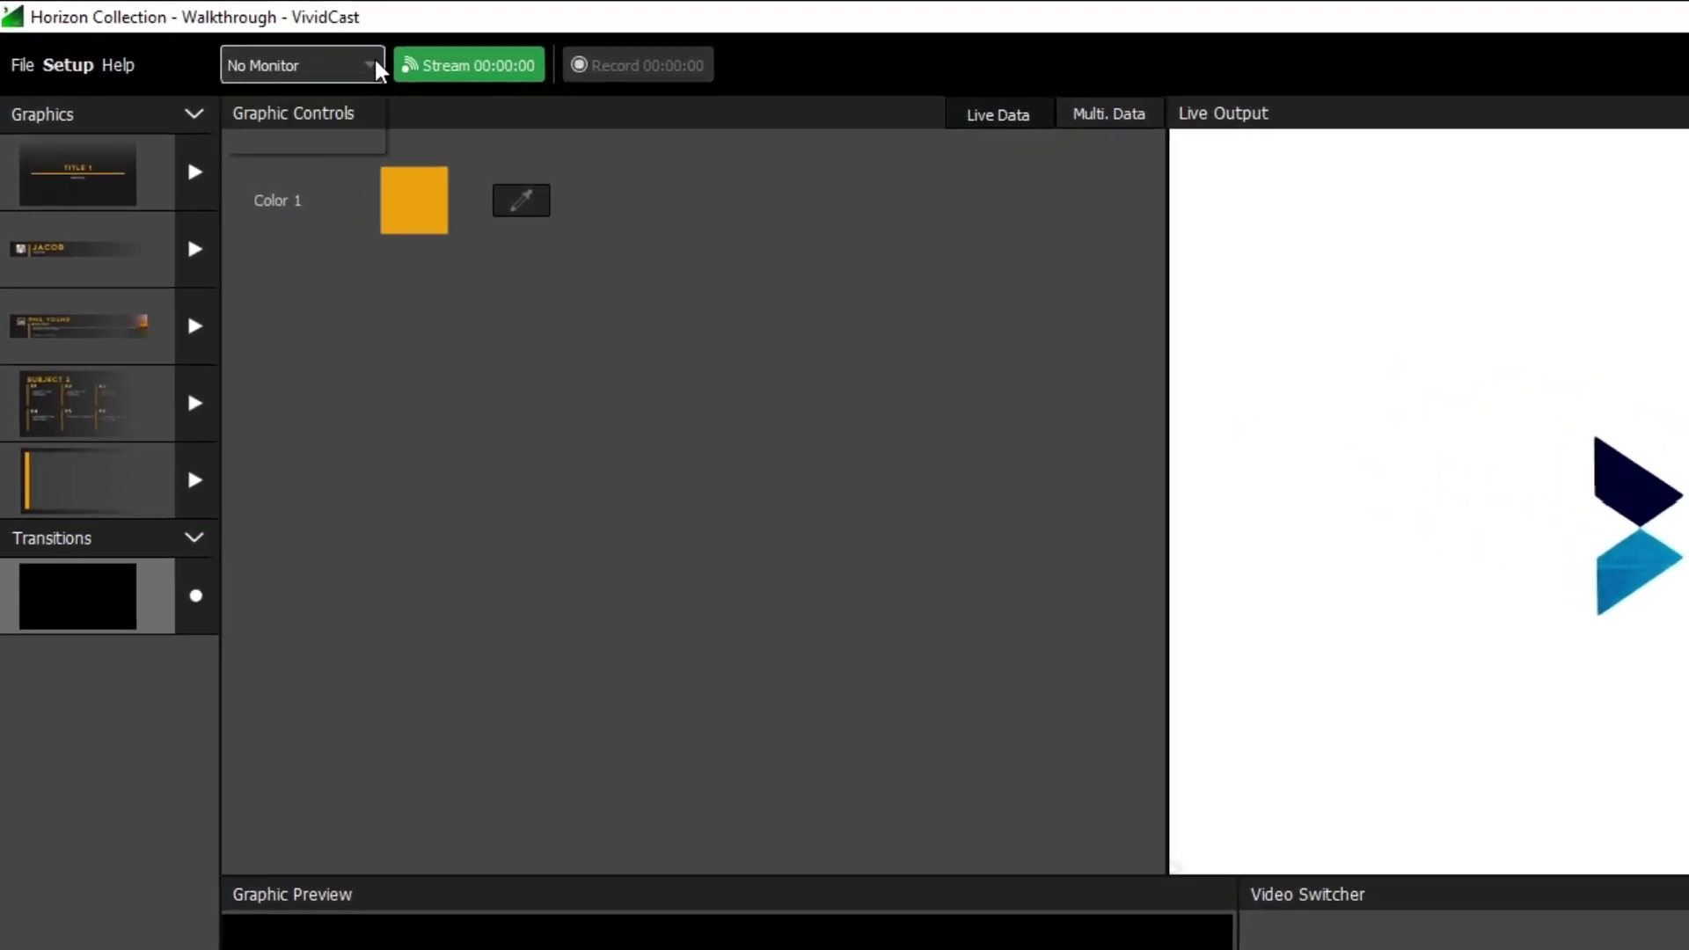
click(375, 61)
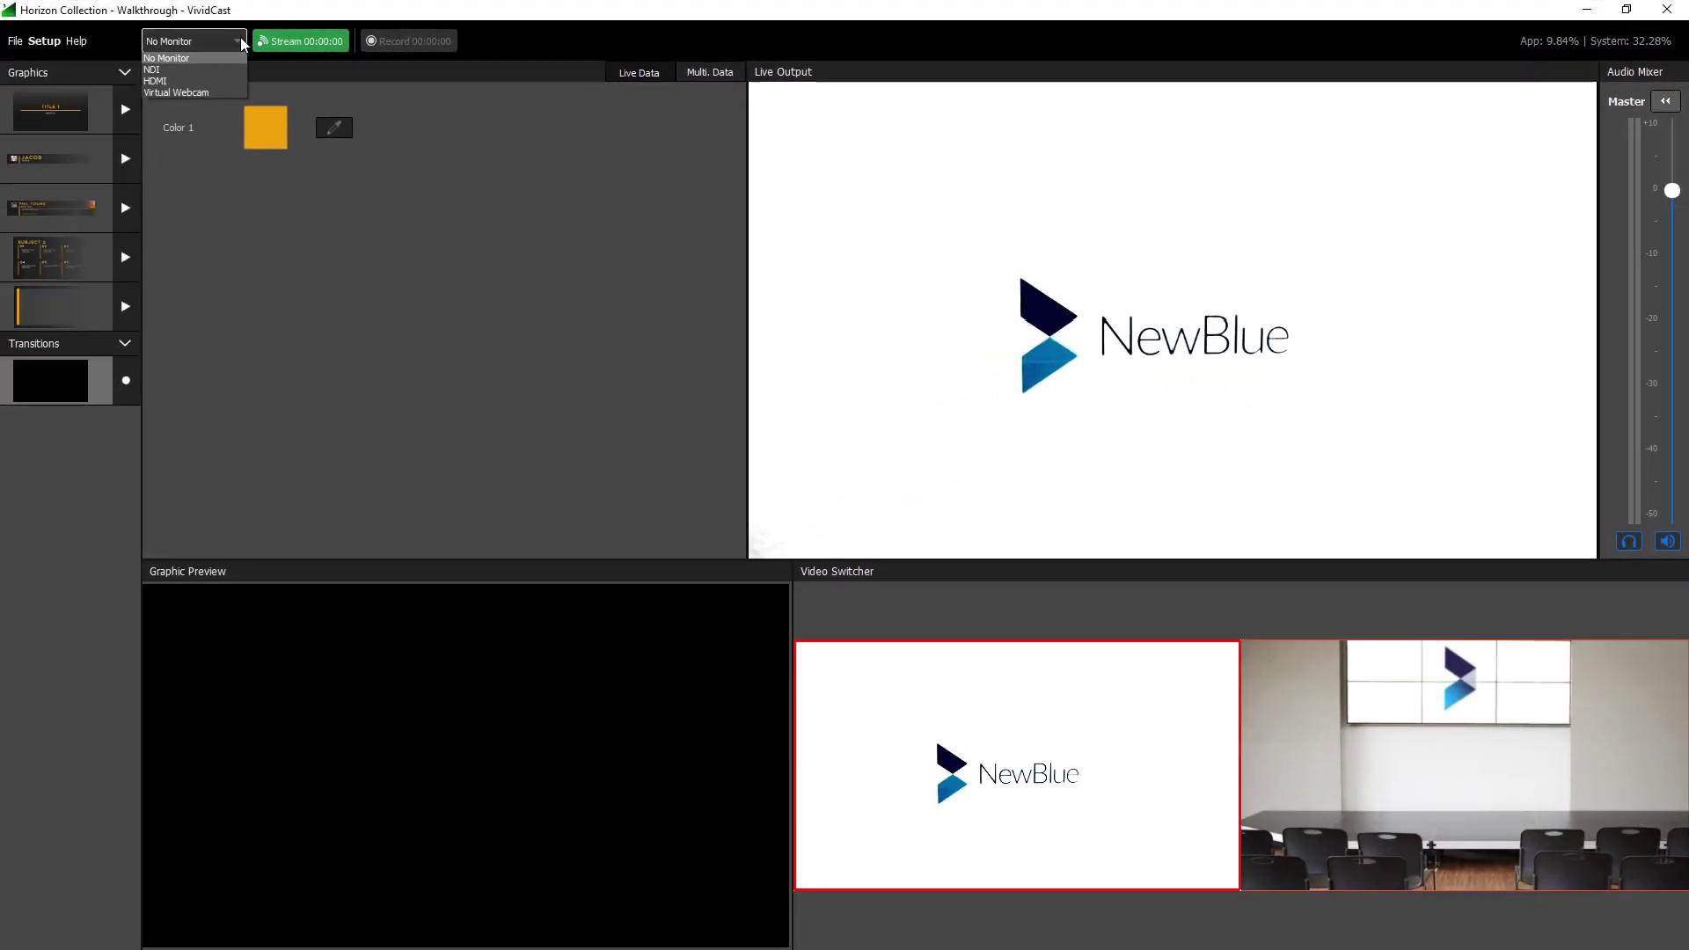
click(216, 89)
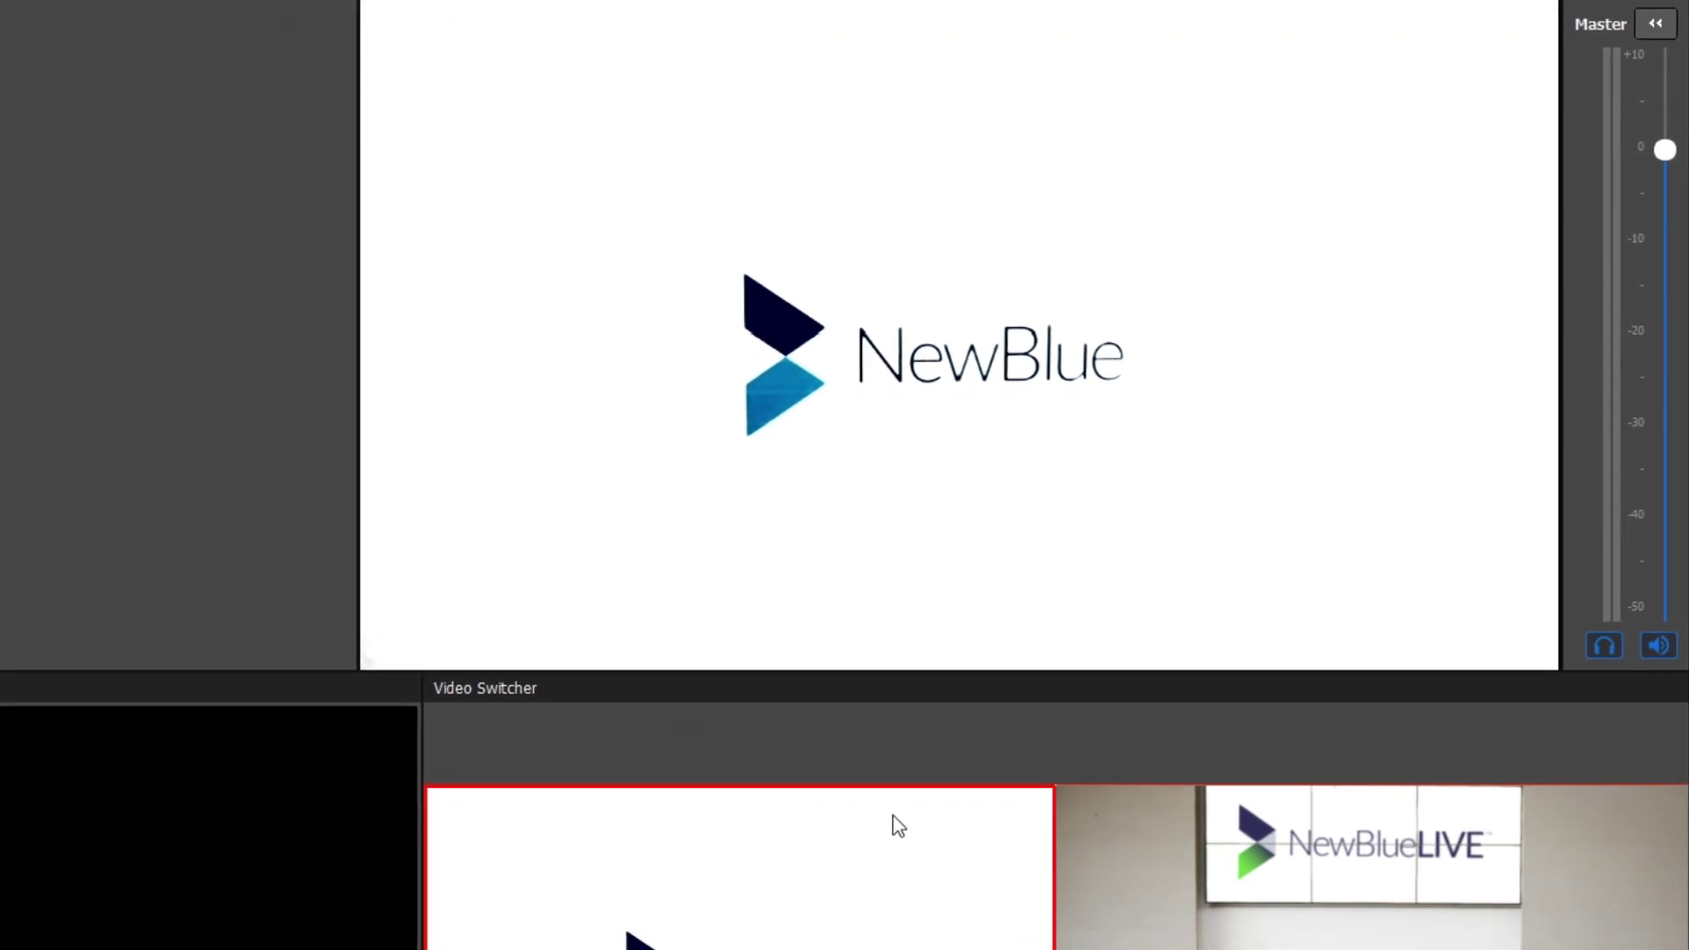
click(1186, 897)
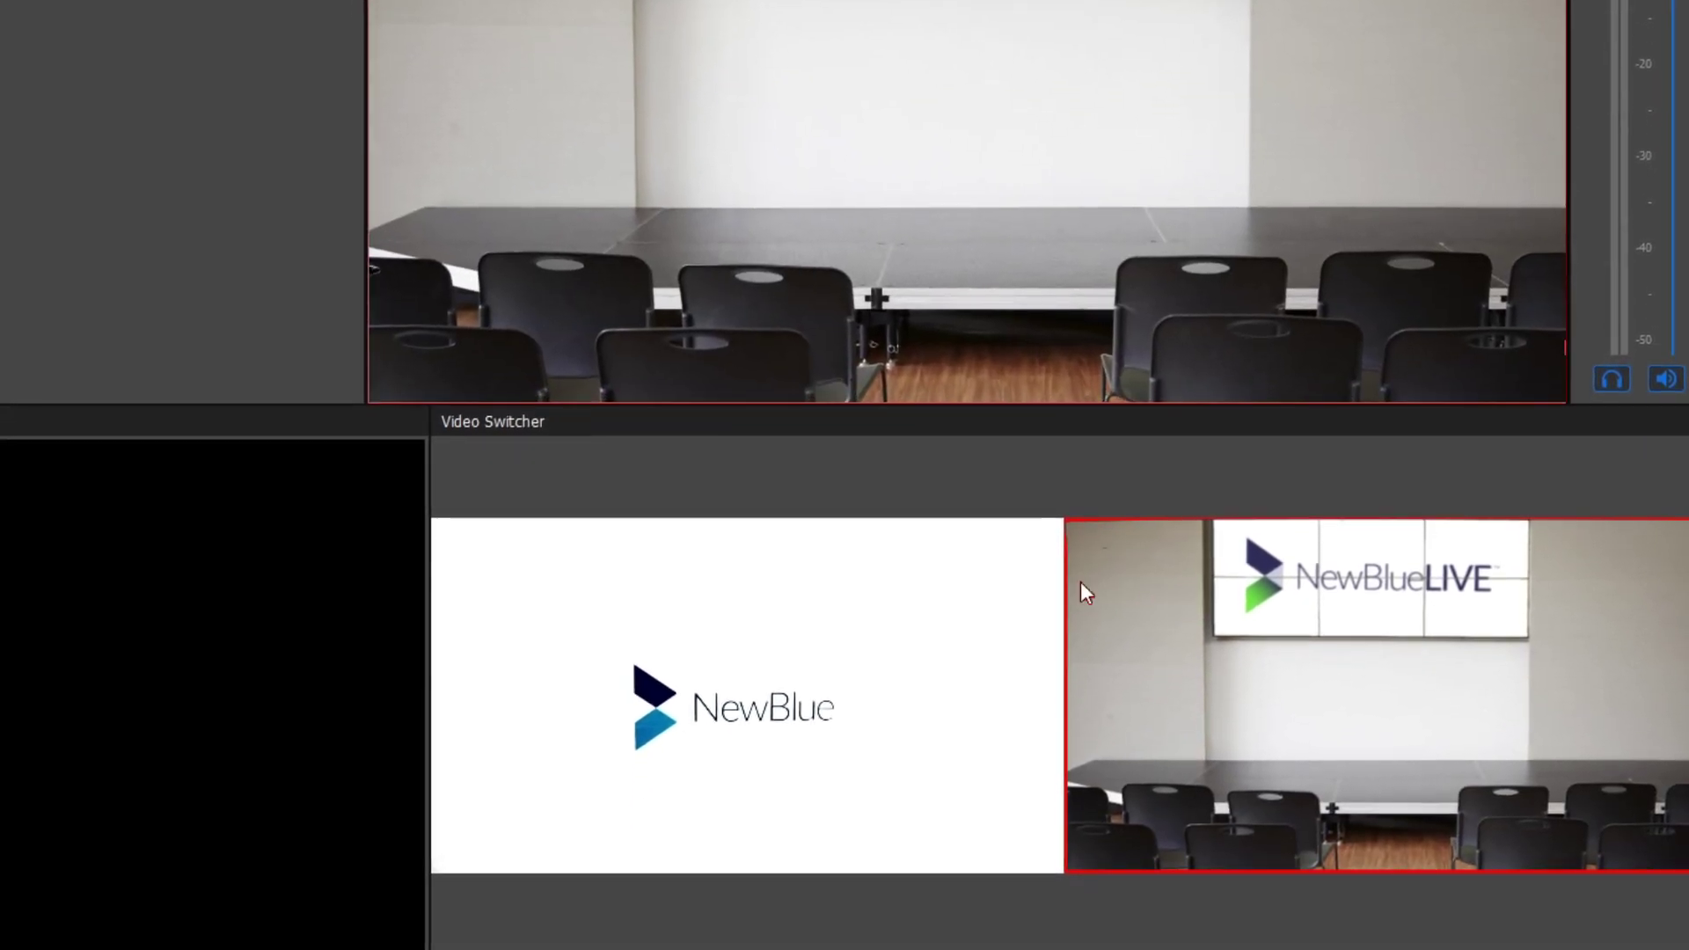
click(999, 591)
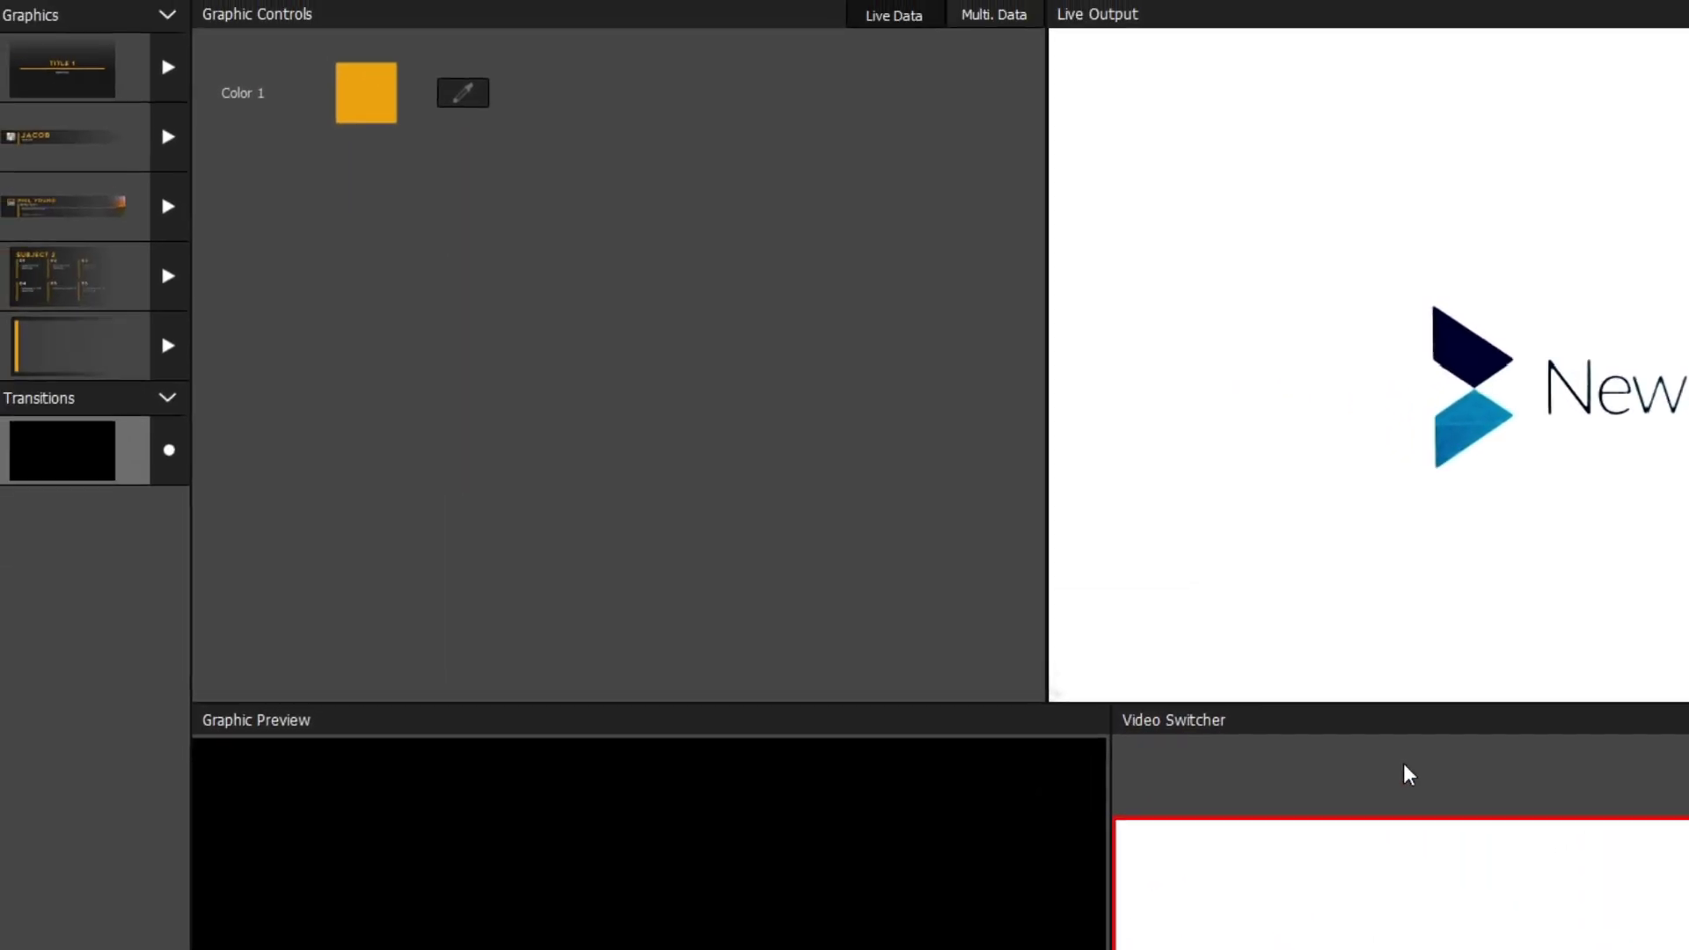
Step: Air Title 1, rename it VIVIDCAST with subtitle WALKTHROUGH, then take it off air
click(50, 75)
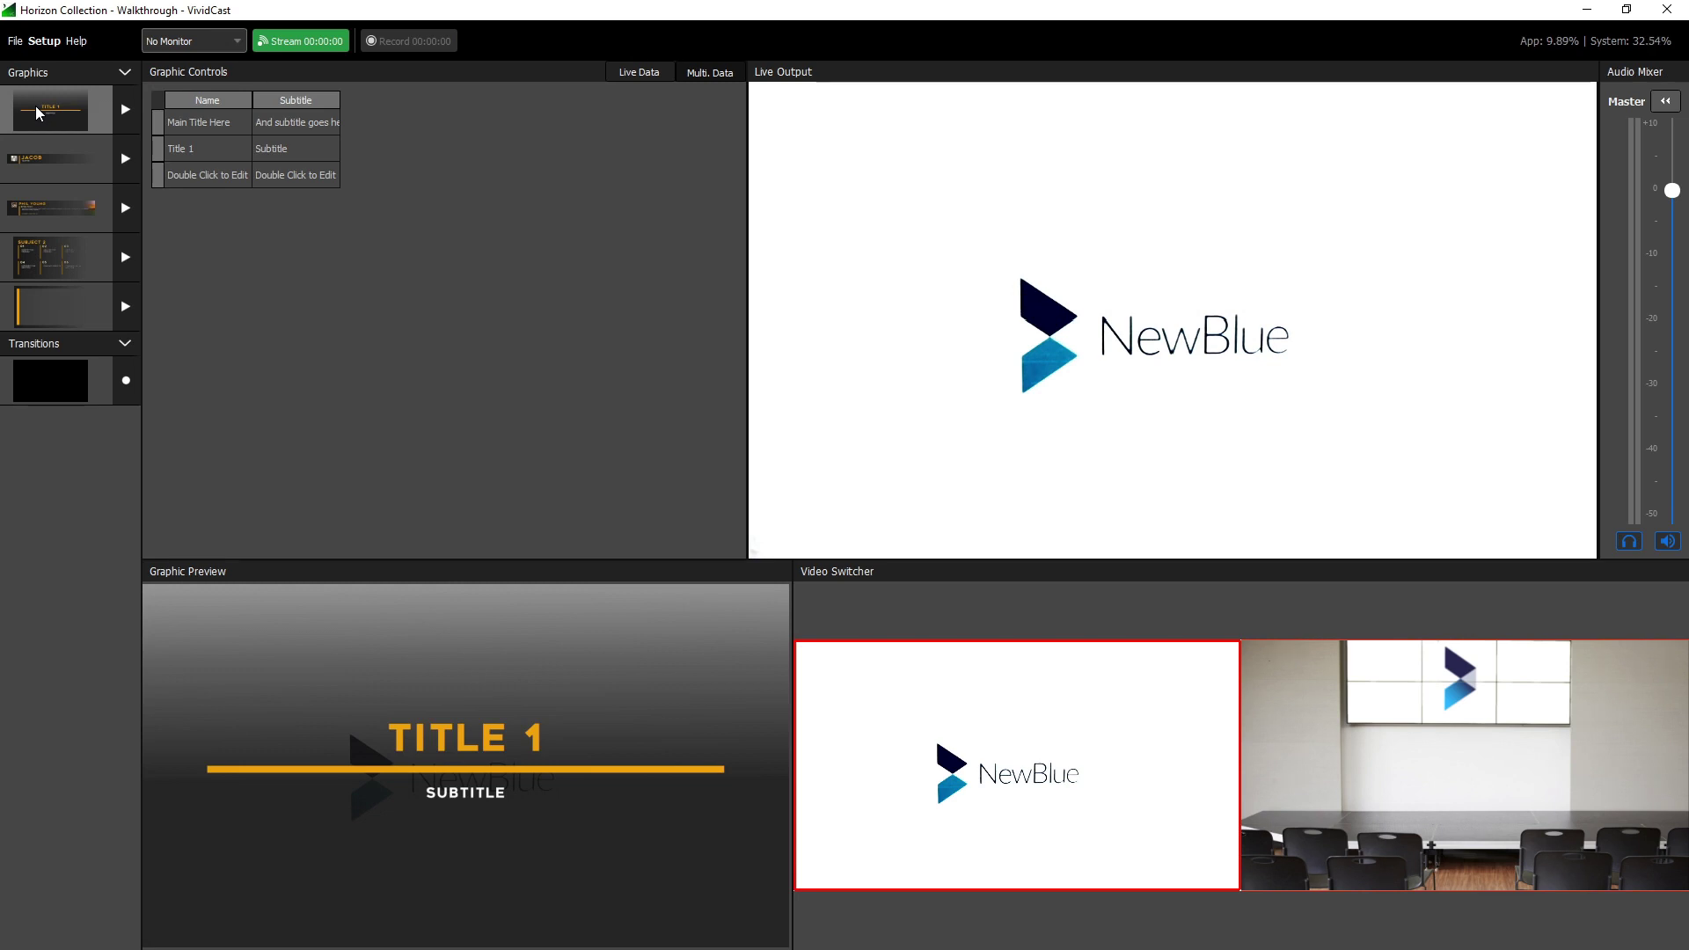
click(125, 111)
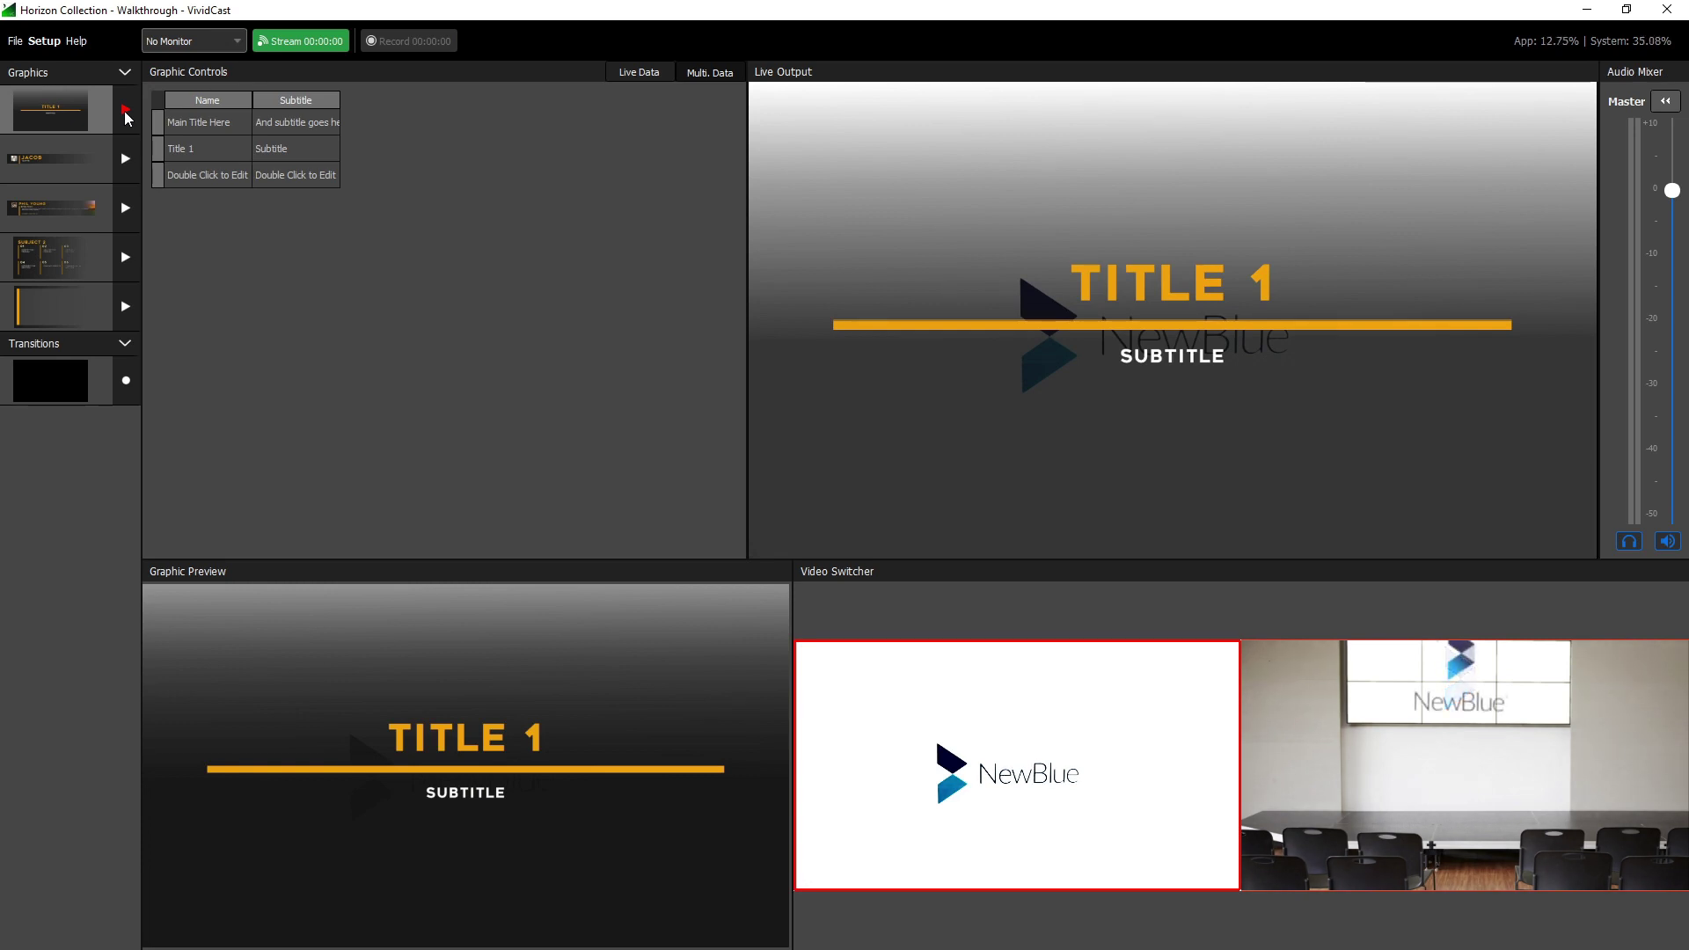
click(646, 73)
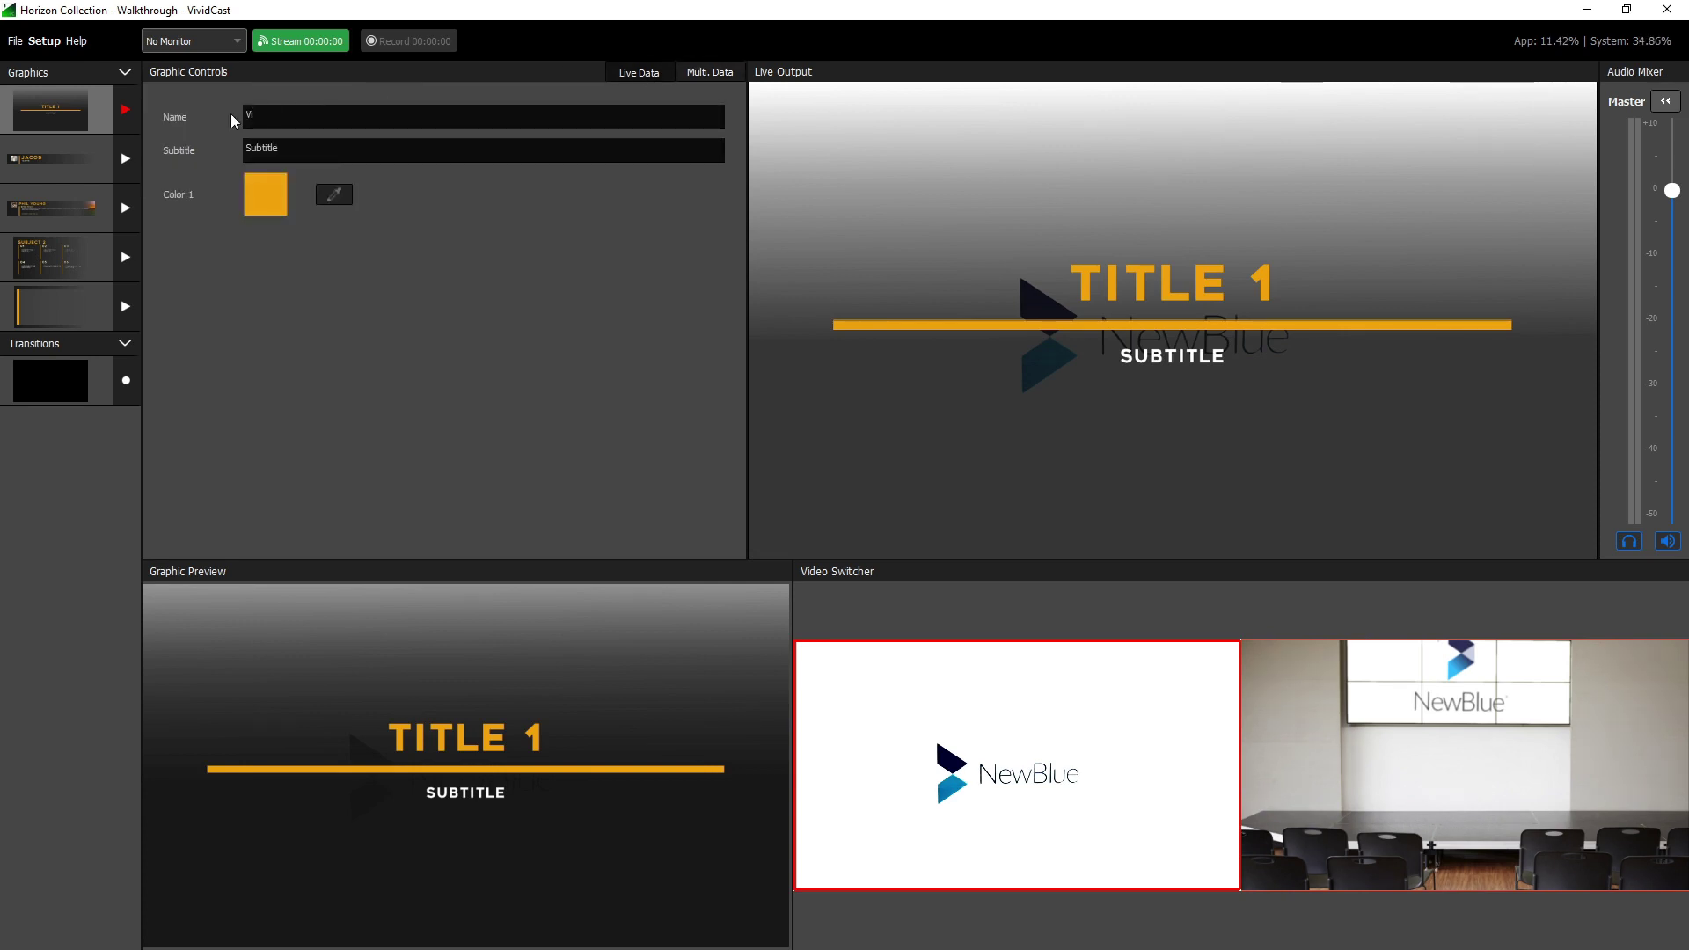
key(Tab)
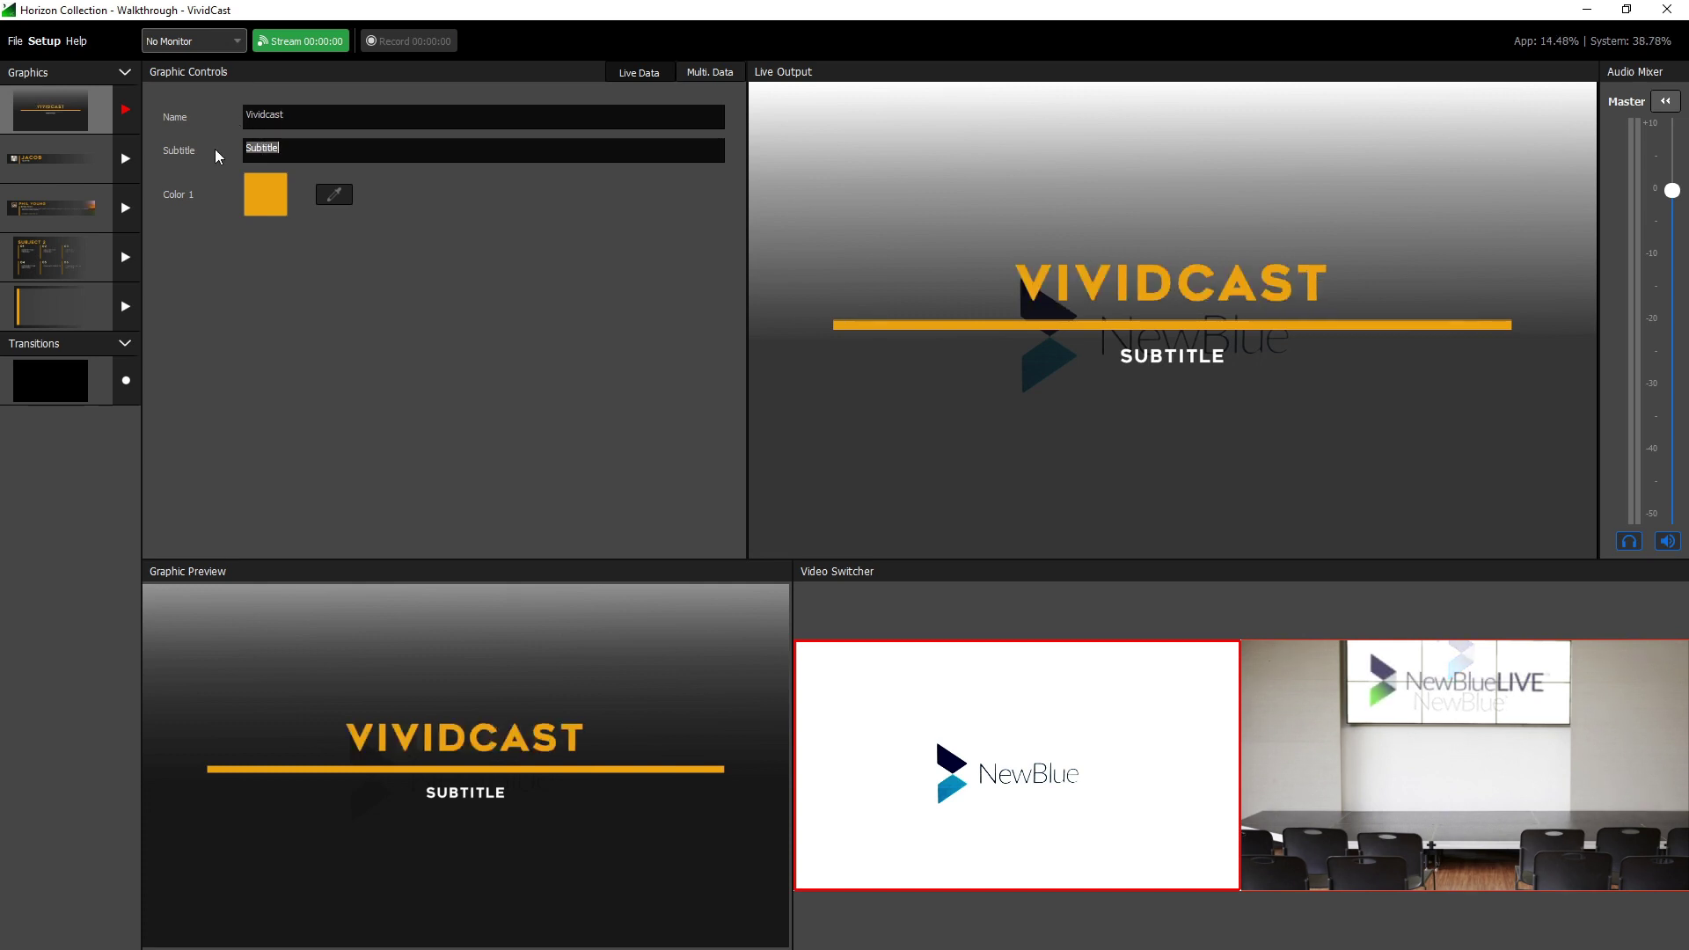
text(newblue)
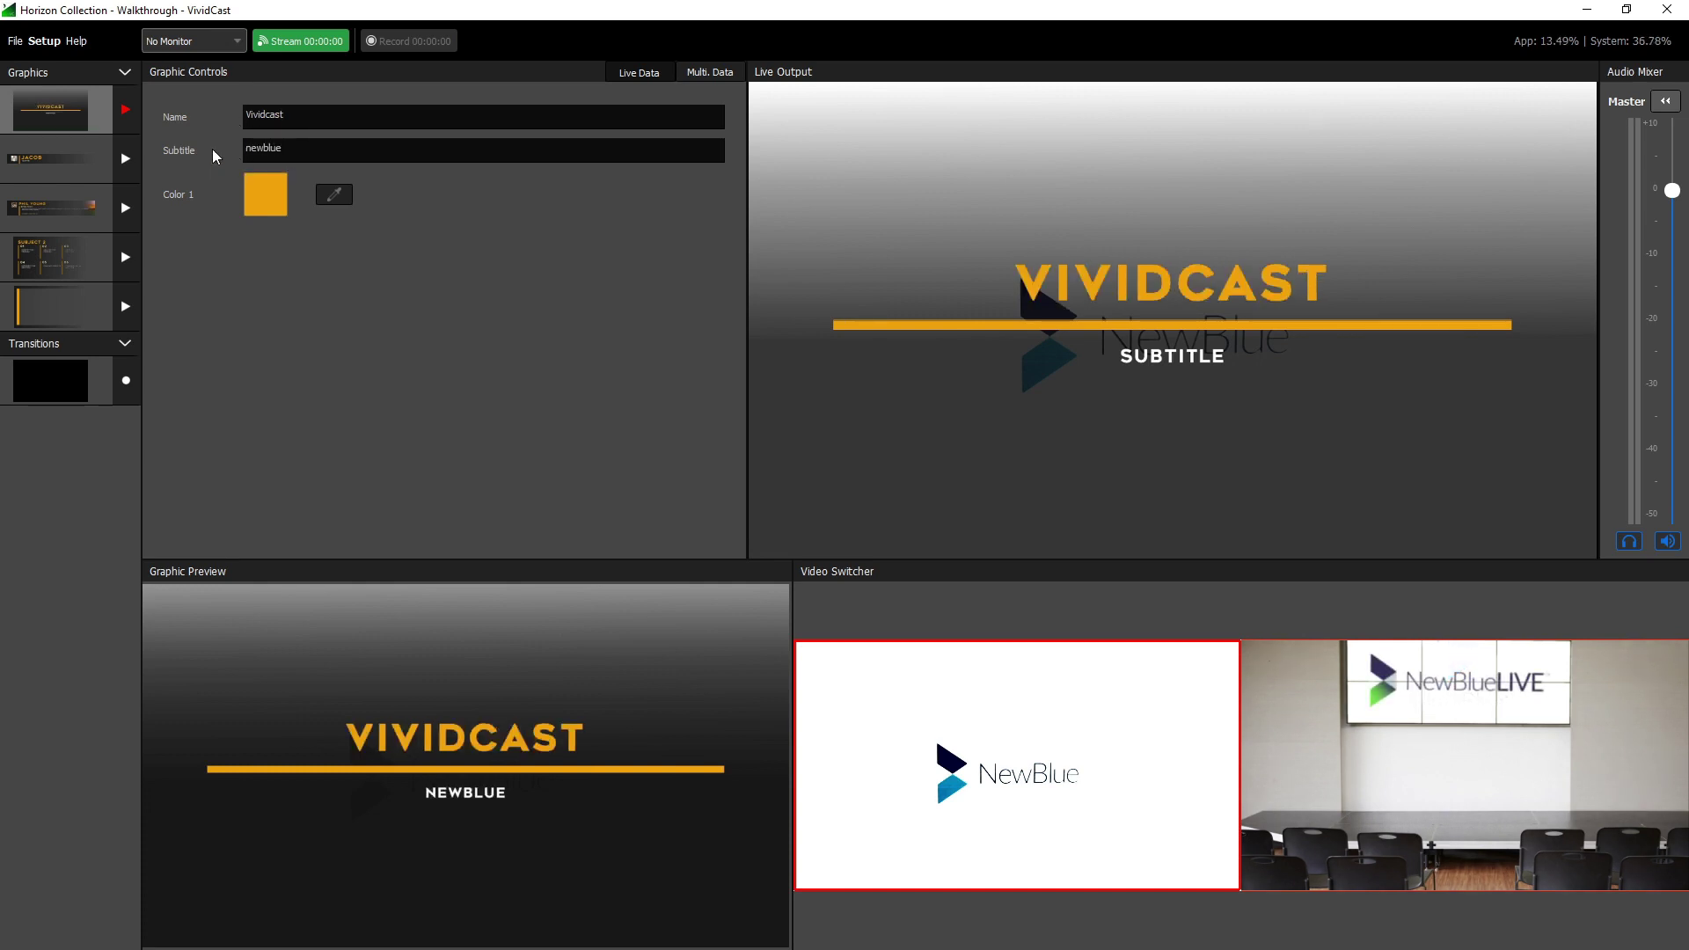
key(Return)
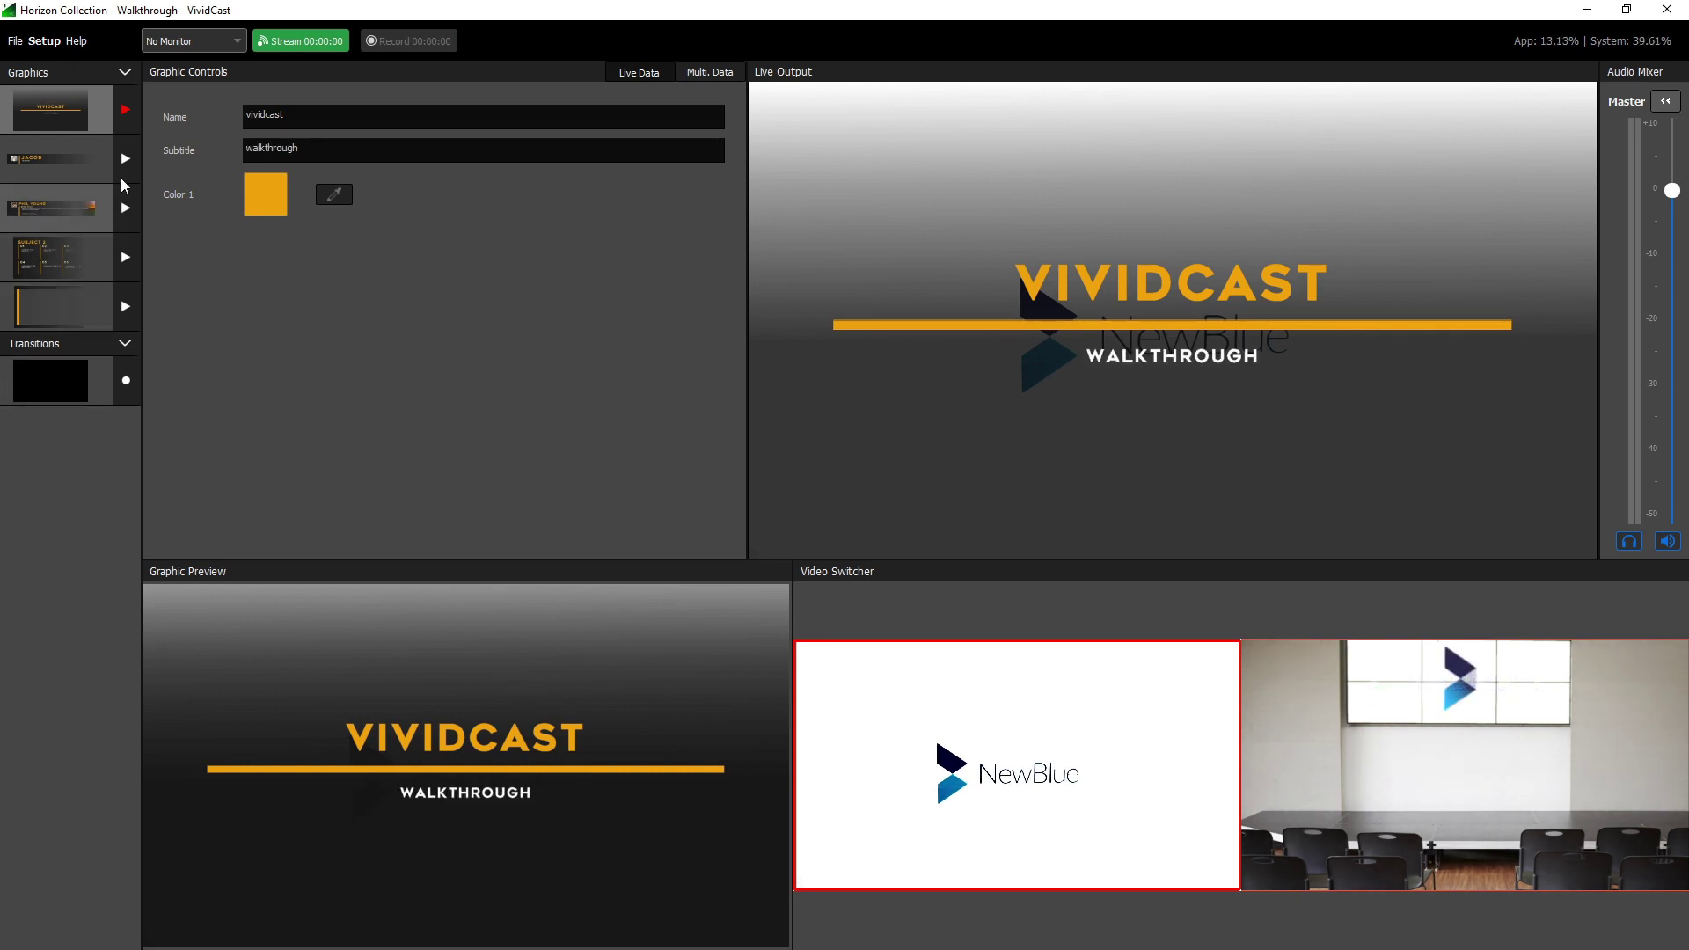
click(126, 114)
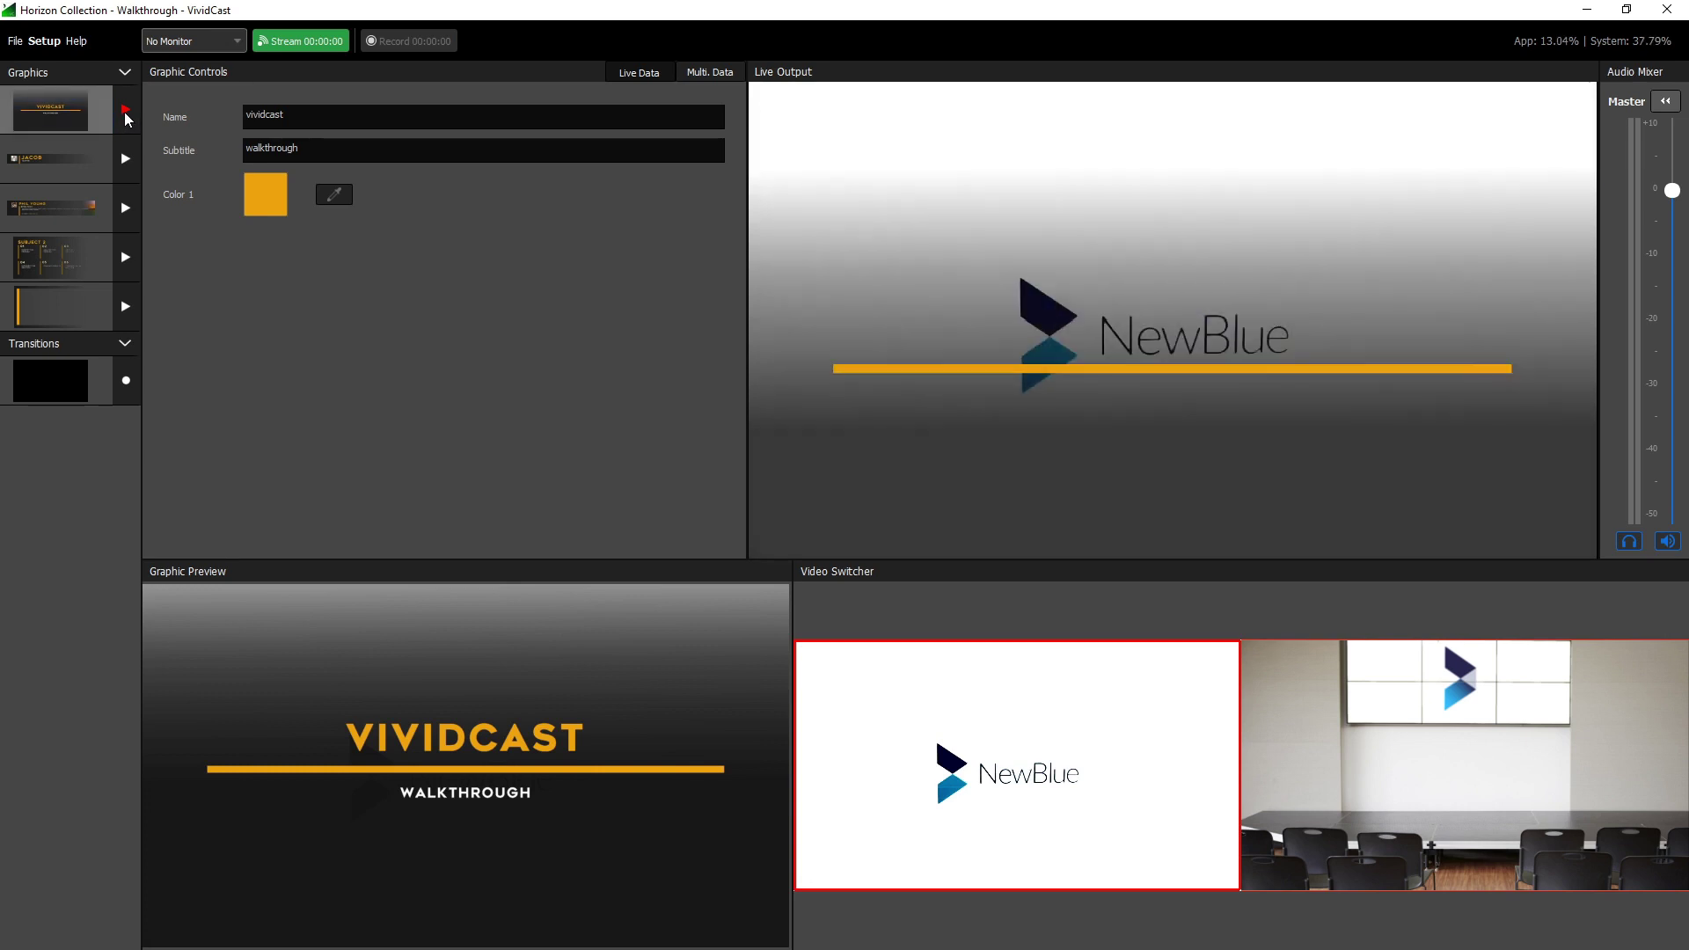
Step: Air the name lower third for the first person, then switch to the second
click(92, 149)
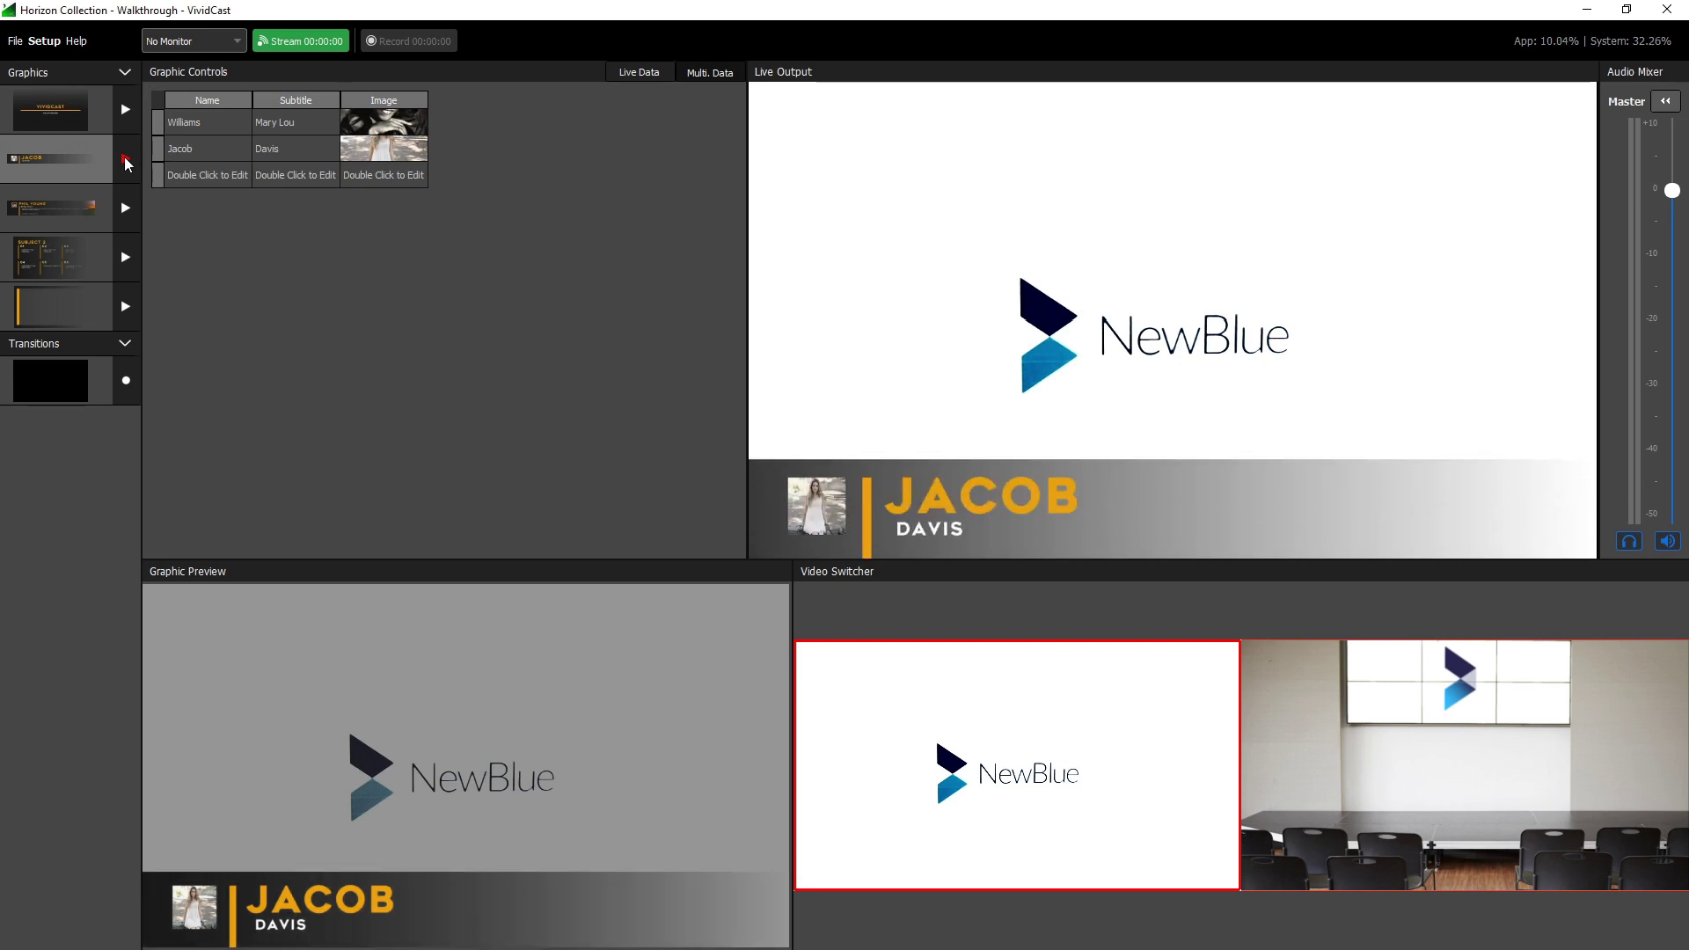
click(210, 120)
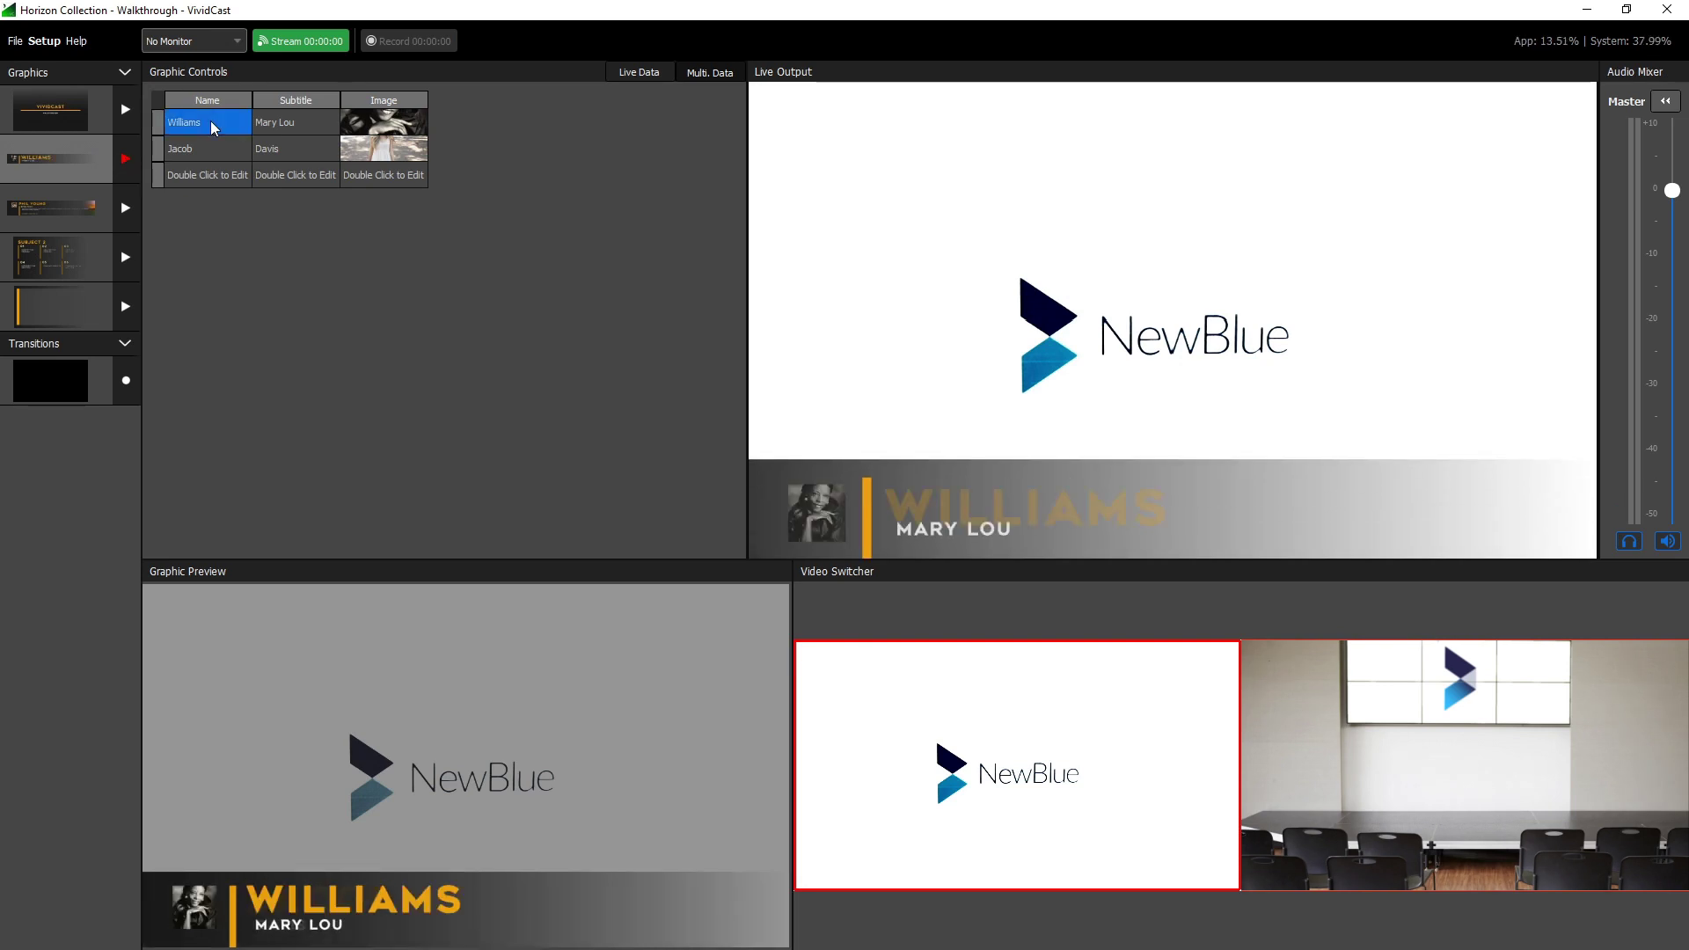
click(203, 144)
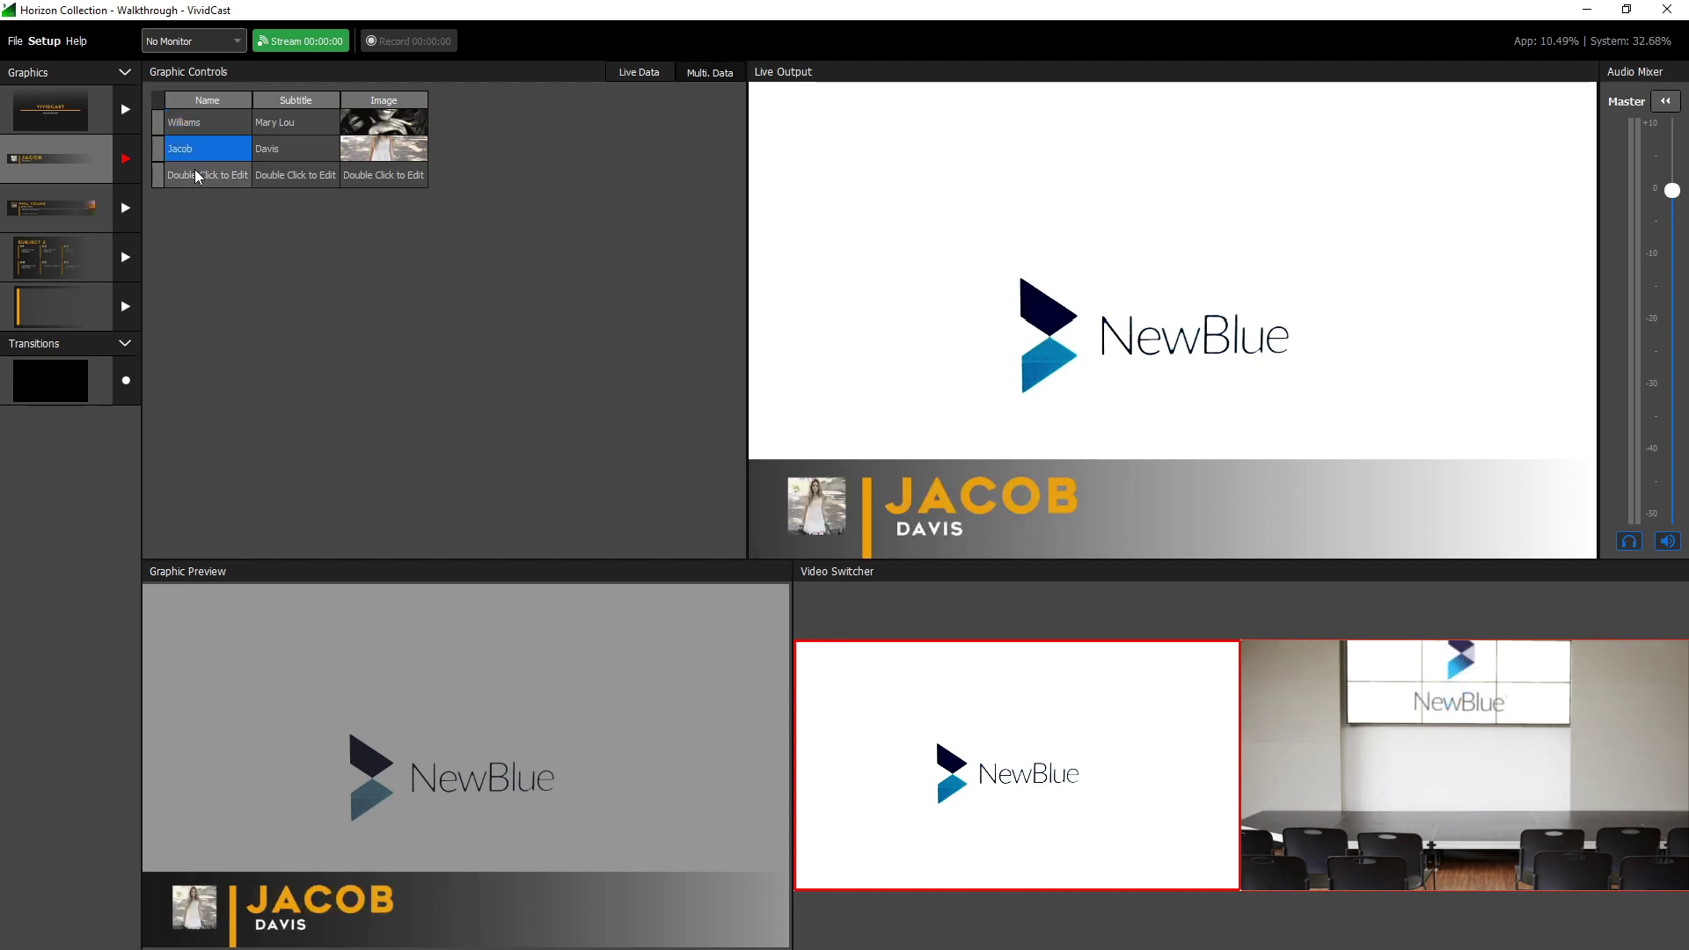
Step: Add a third list entry with name and portrait photo, then take the lower third off air
click(197, 174)
double_click(197, 174)
text(Heart)
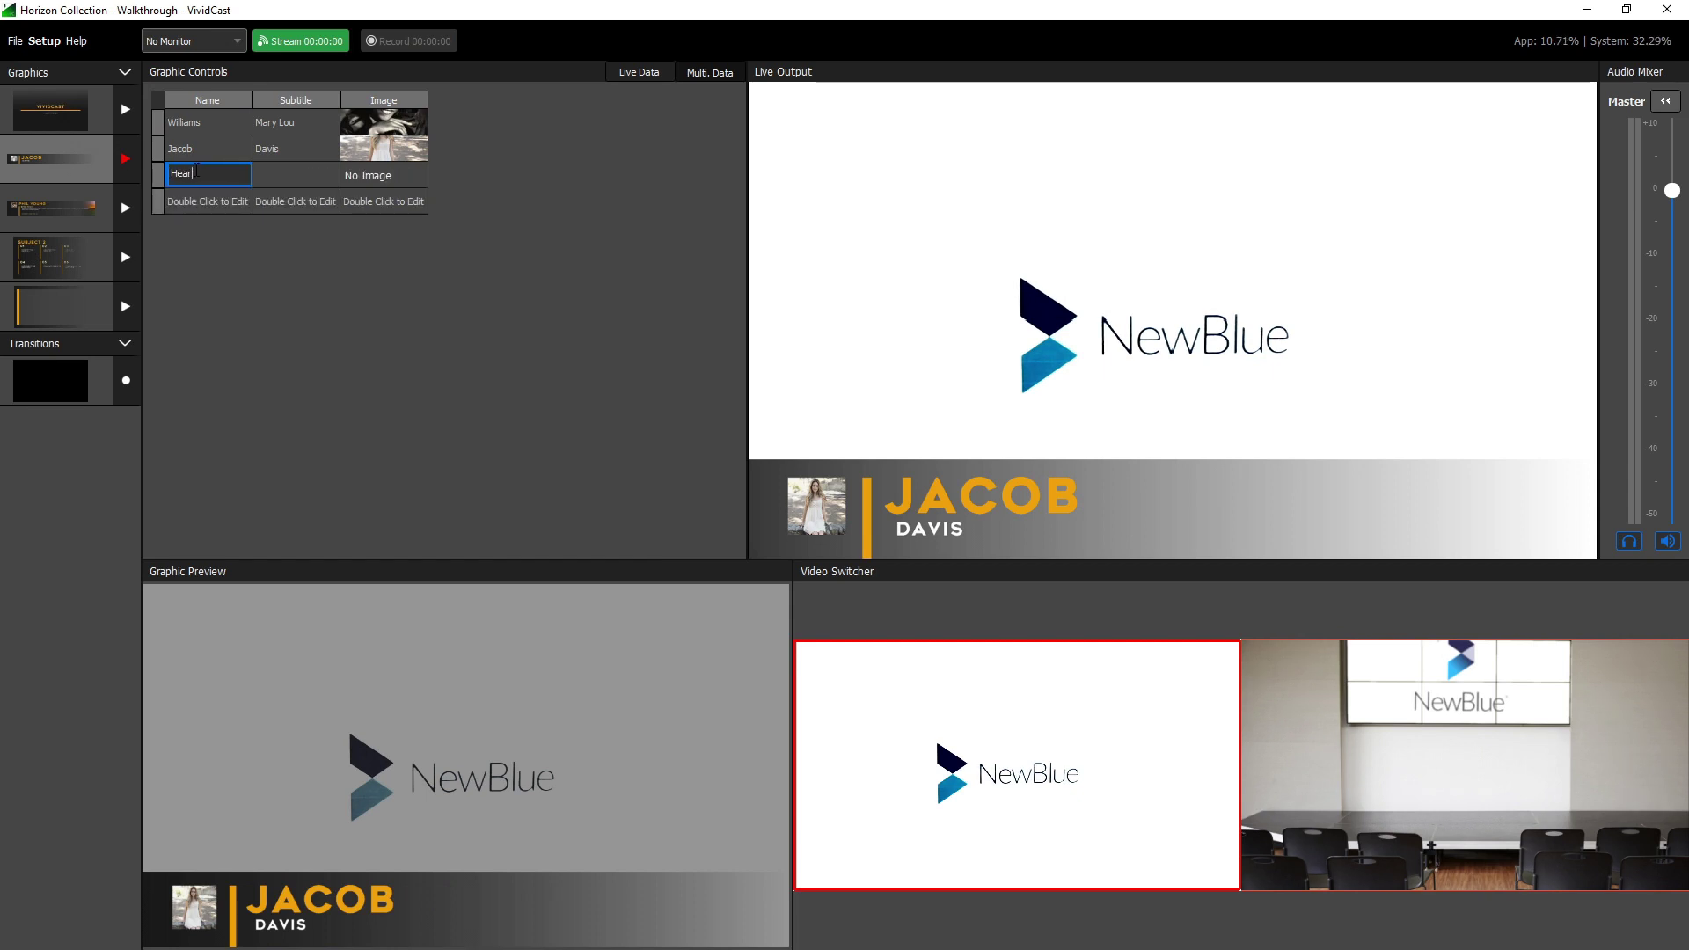
key(Tab)
key(Tab)
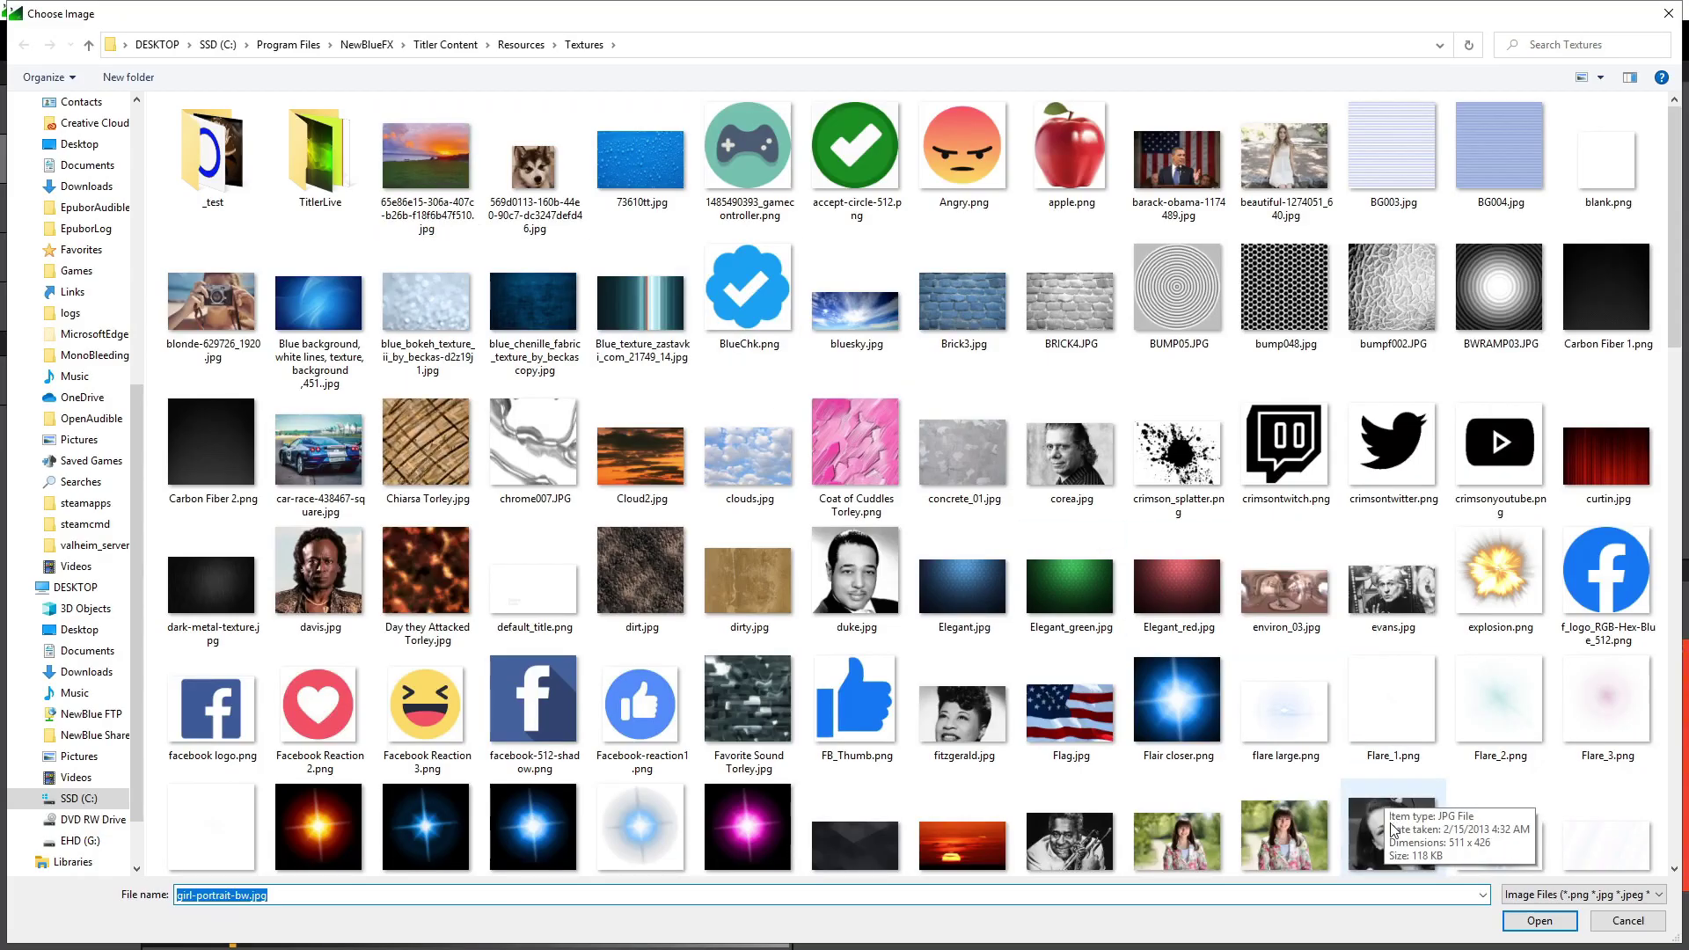
click(1541, 919)
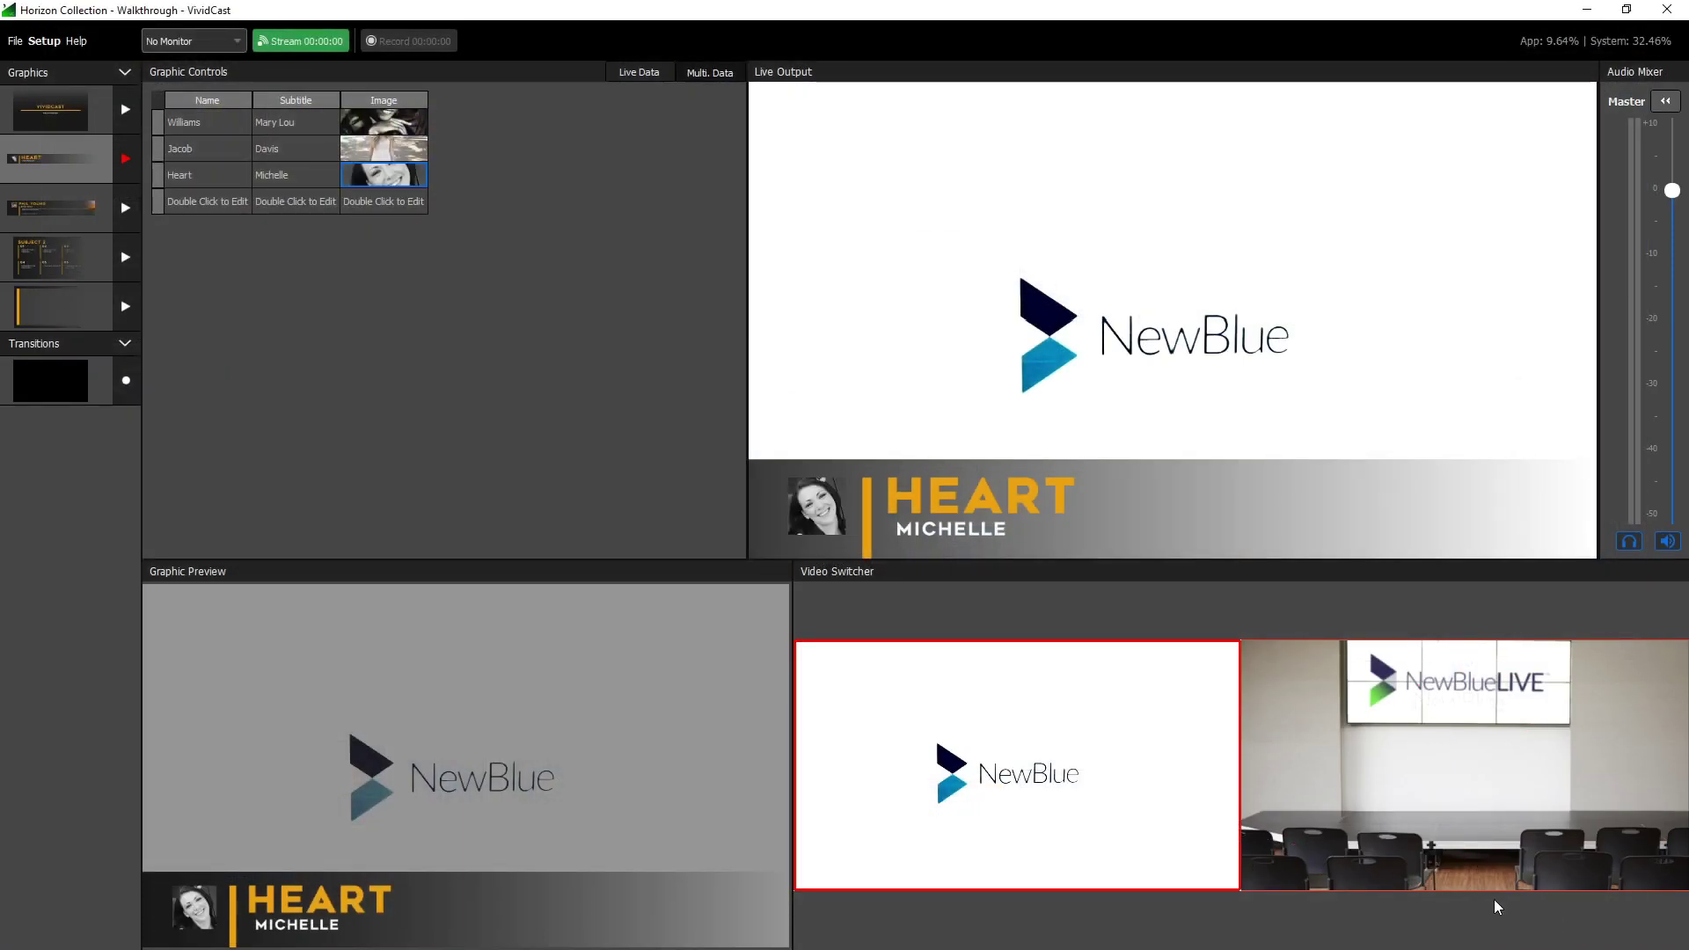
click(125, 158)
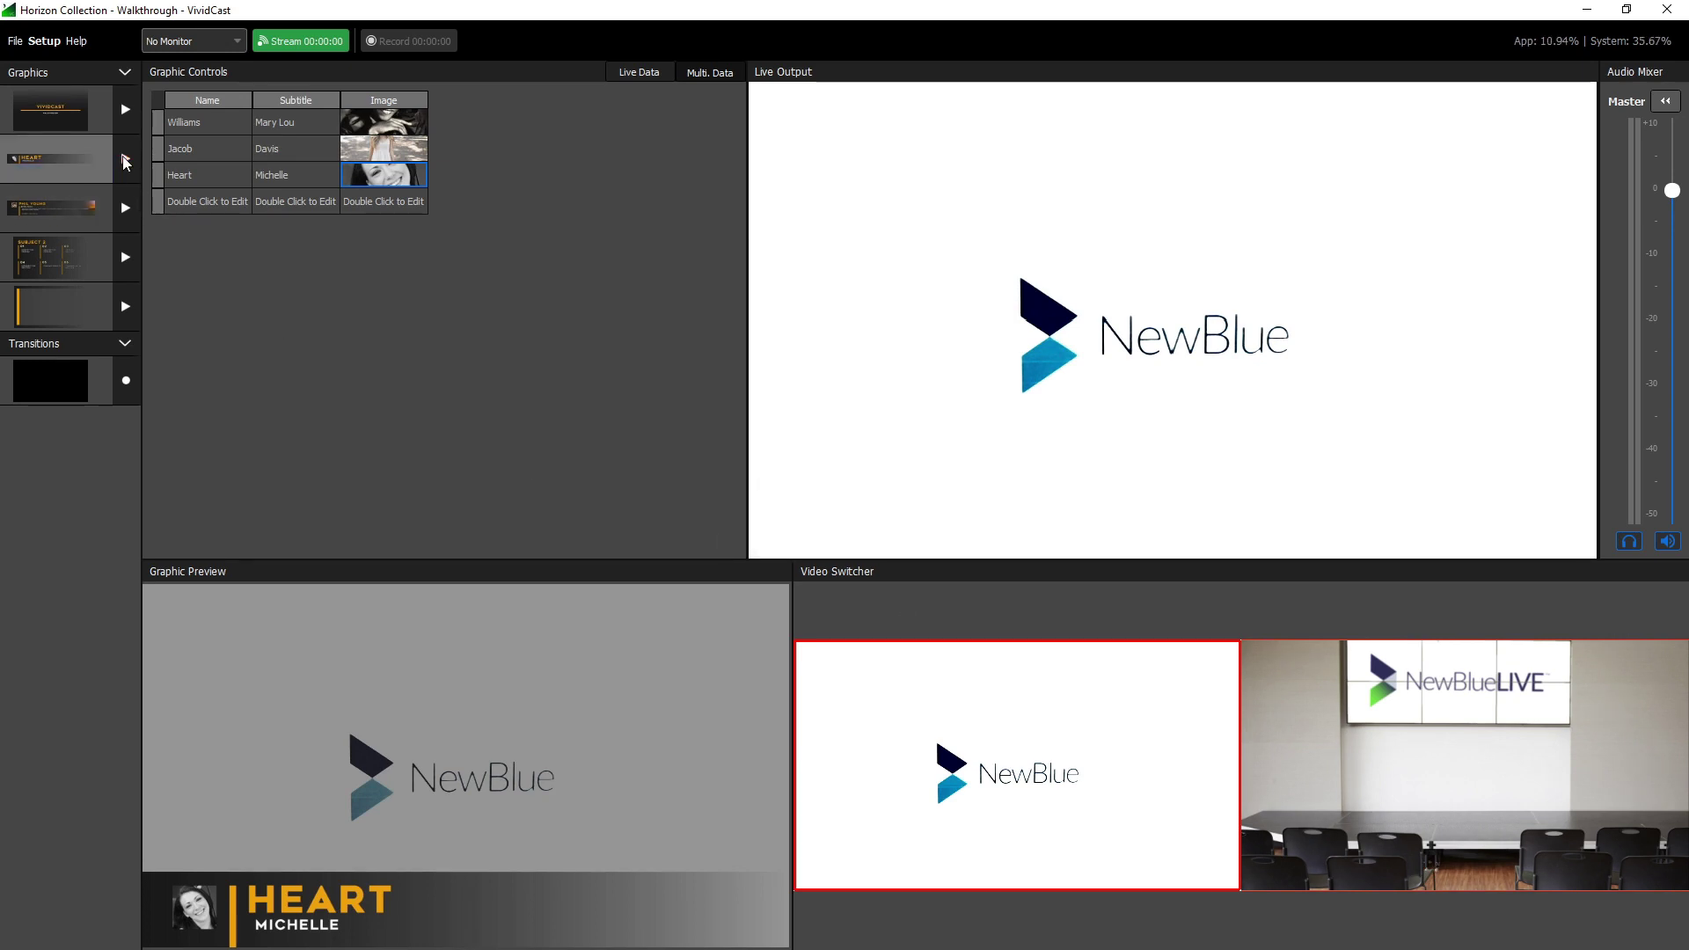
Step: Air the social graphic, load the pasted Facebook Live video's comments, and air 'Hello world!'
click(125, 210)
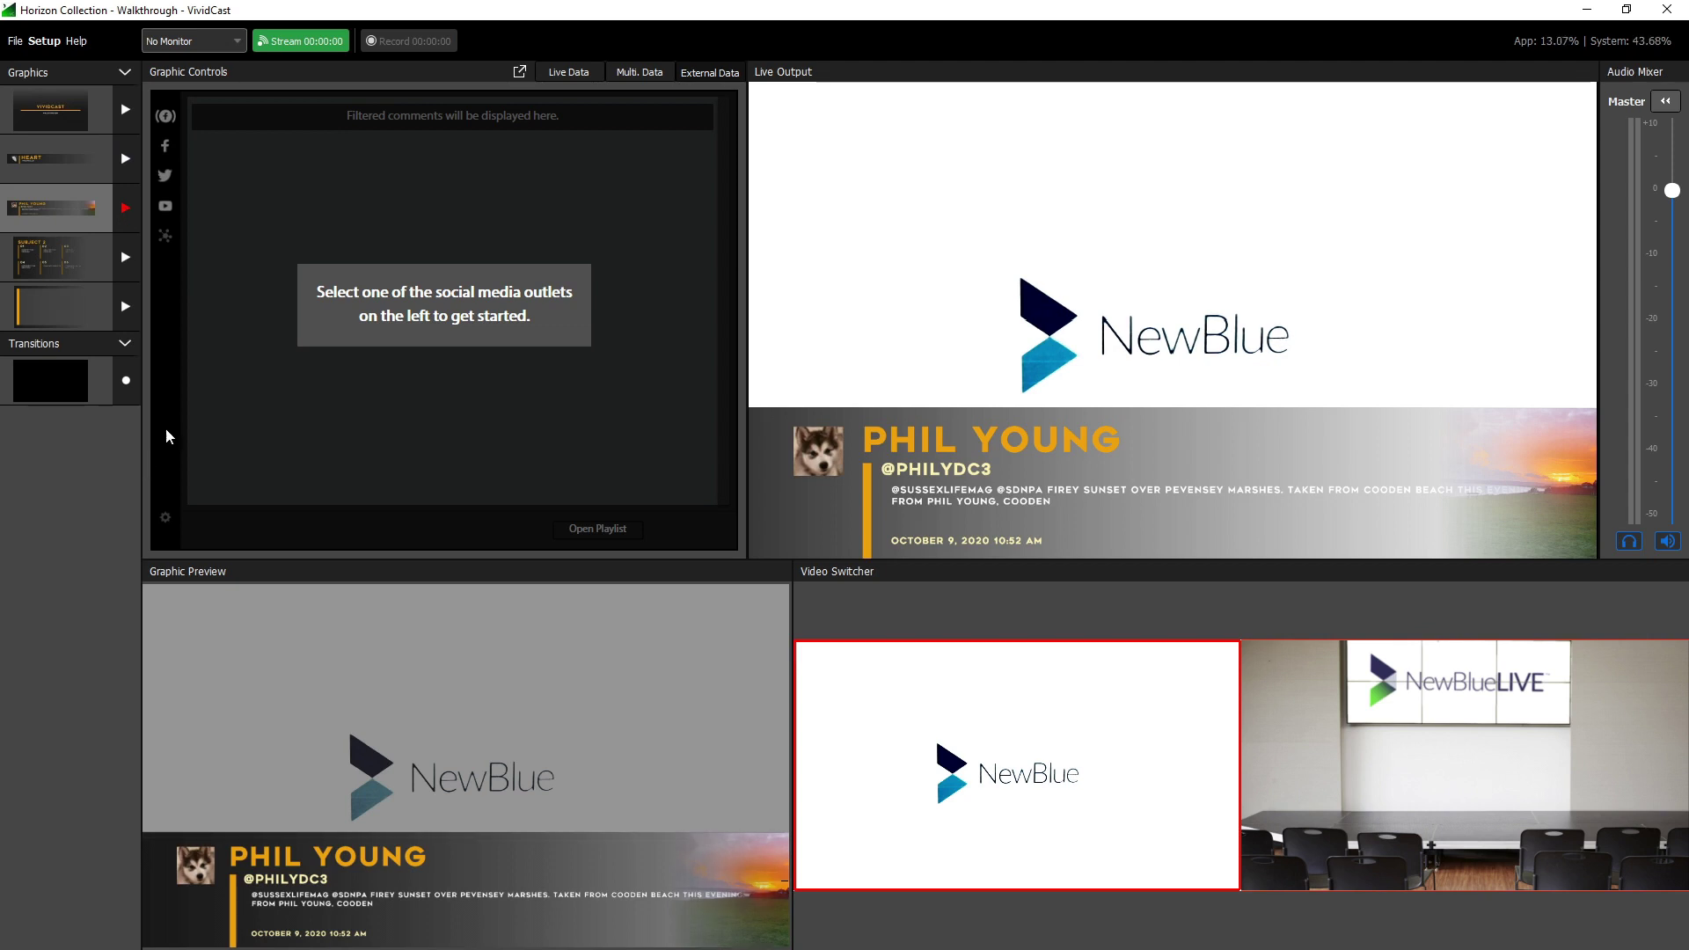
click(168, 117)
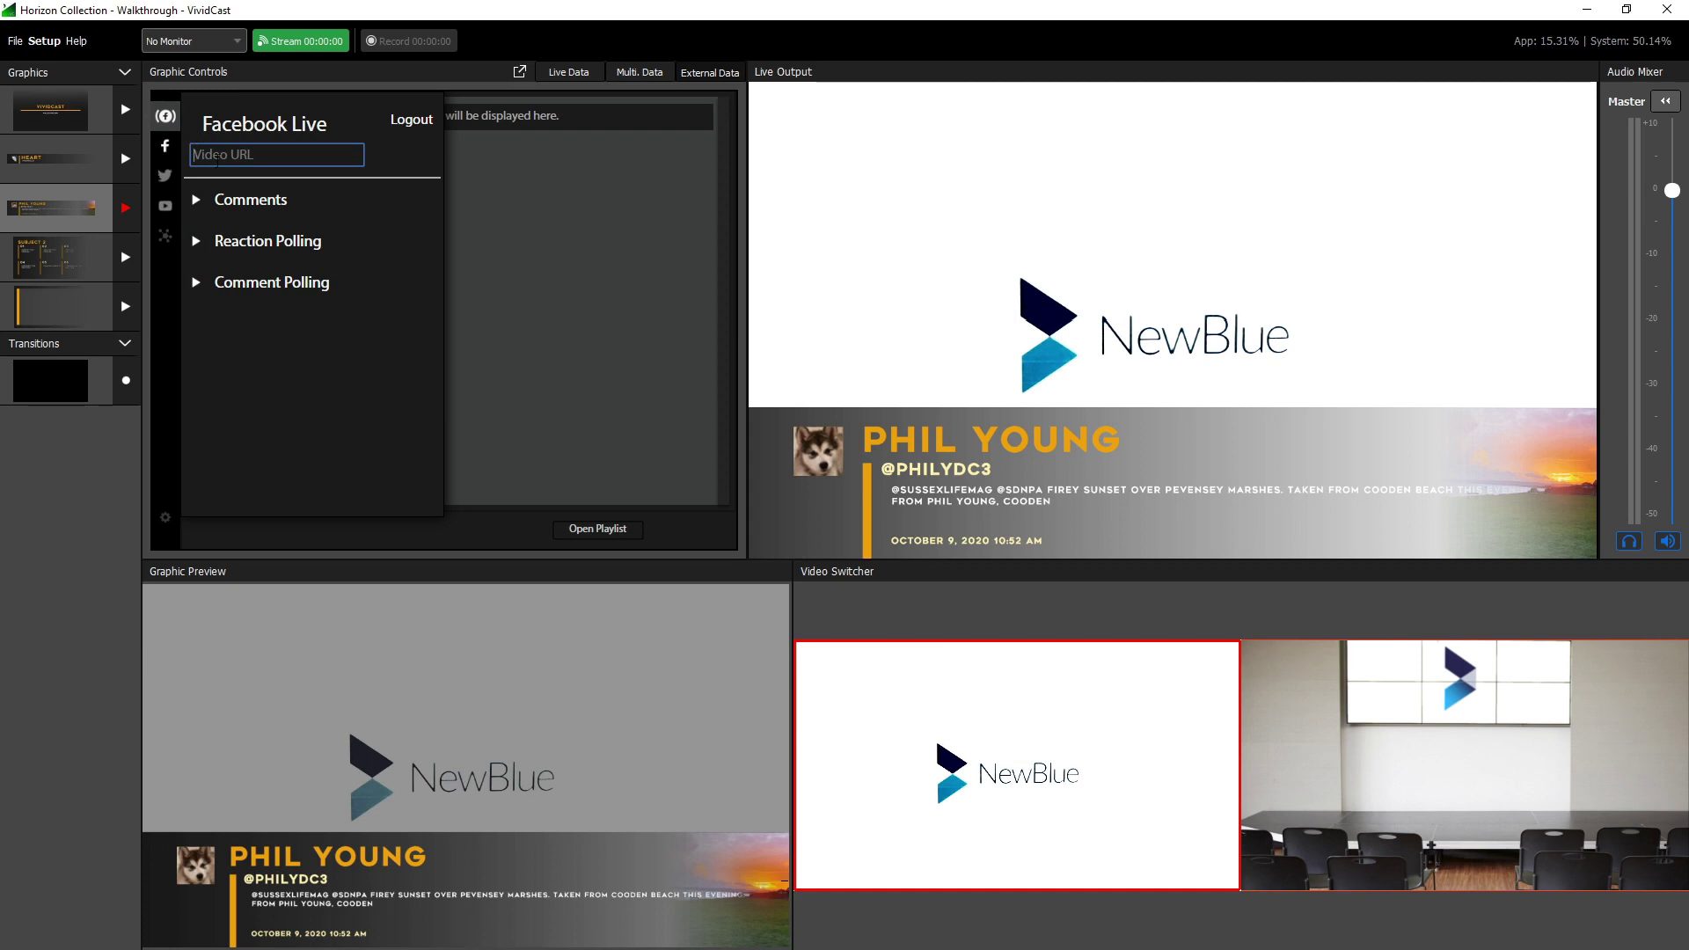
key(ctrl+v)
key(Return)
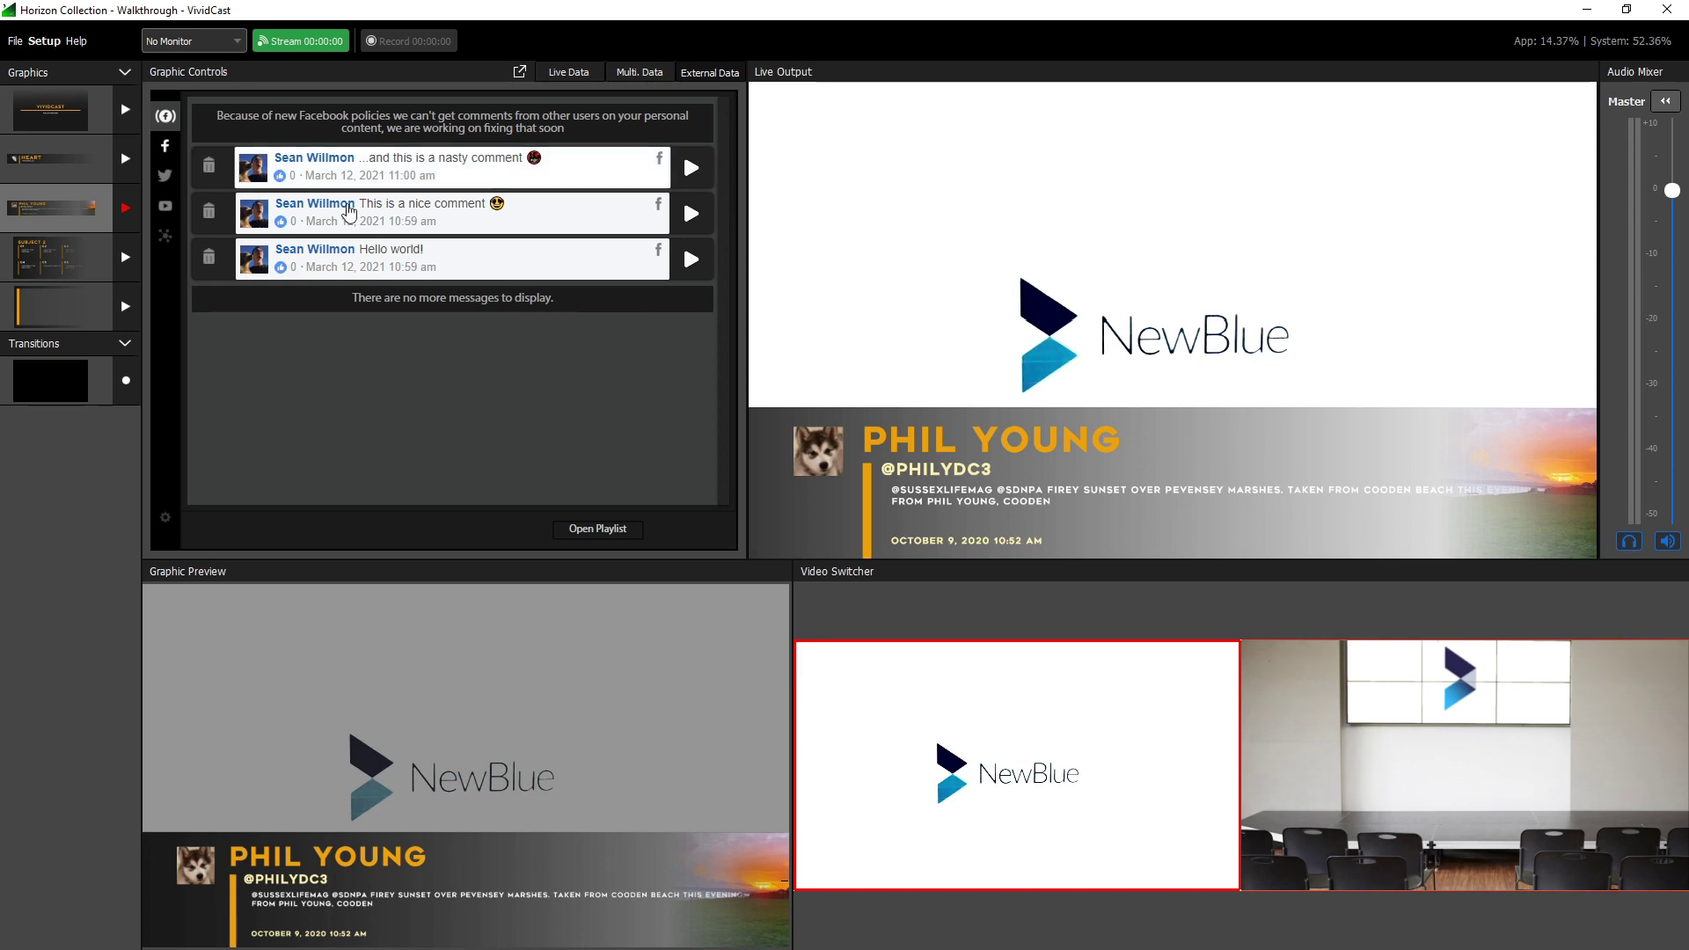
click(691, 261)
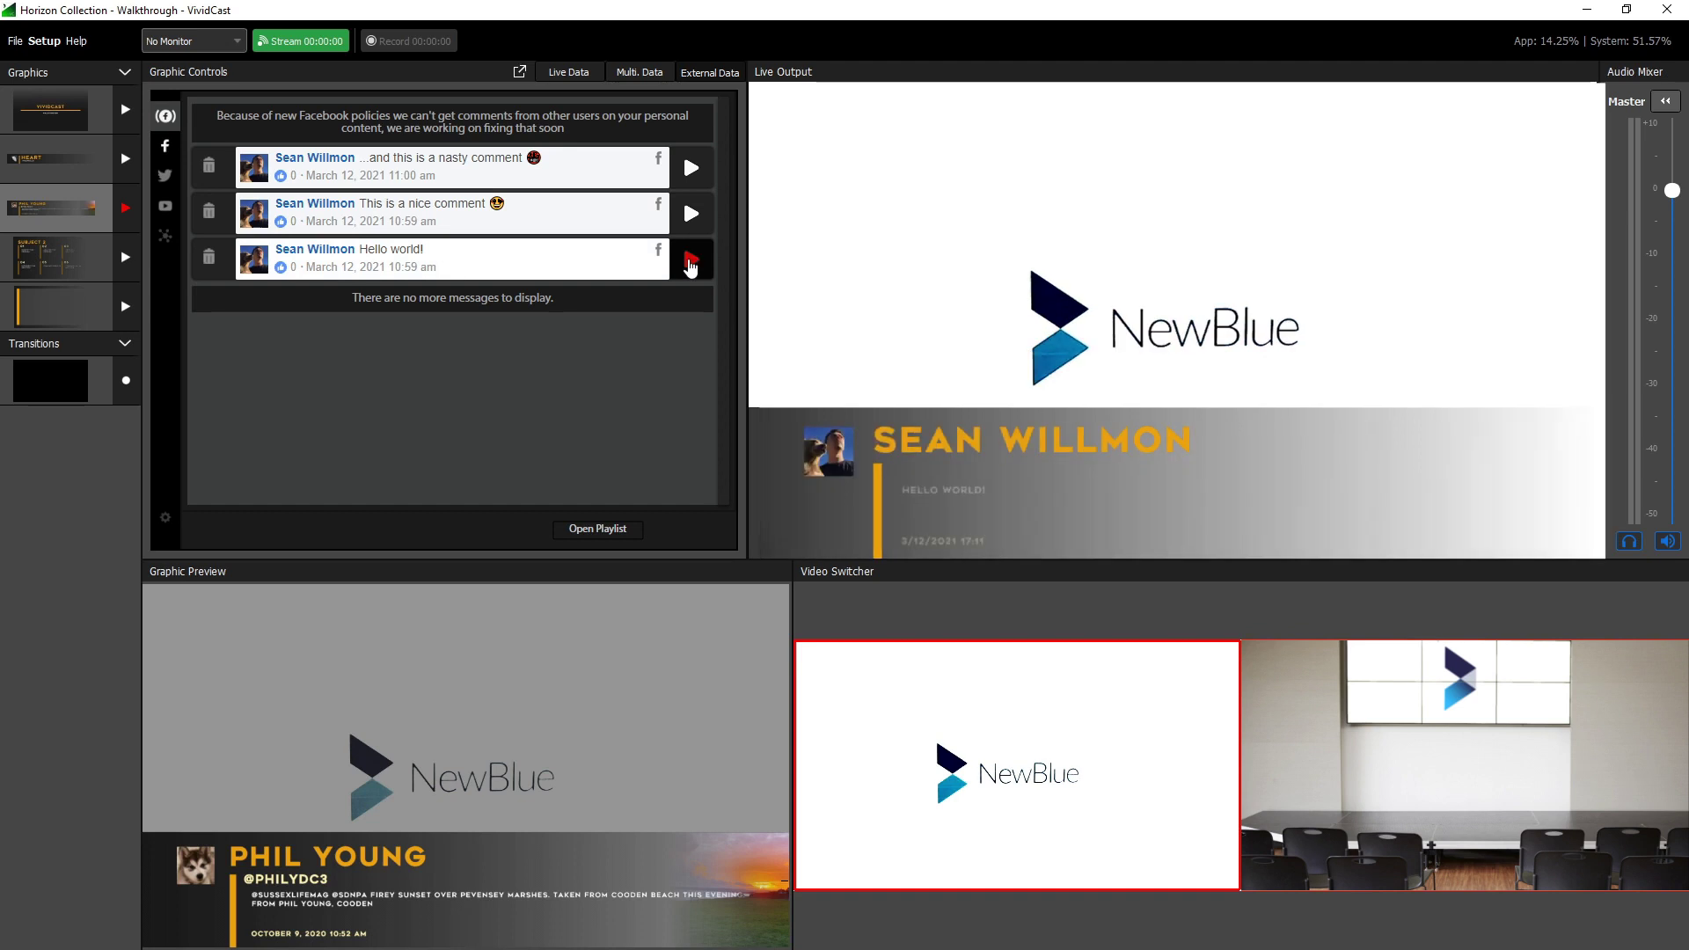
Step: Queue 'Hello world!' and 'This is a nice comment' in the playlist, also via the remote browser
drag(747, 378, 858, 379)
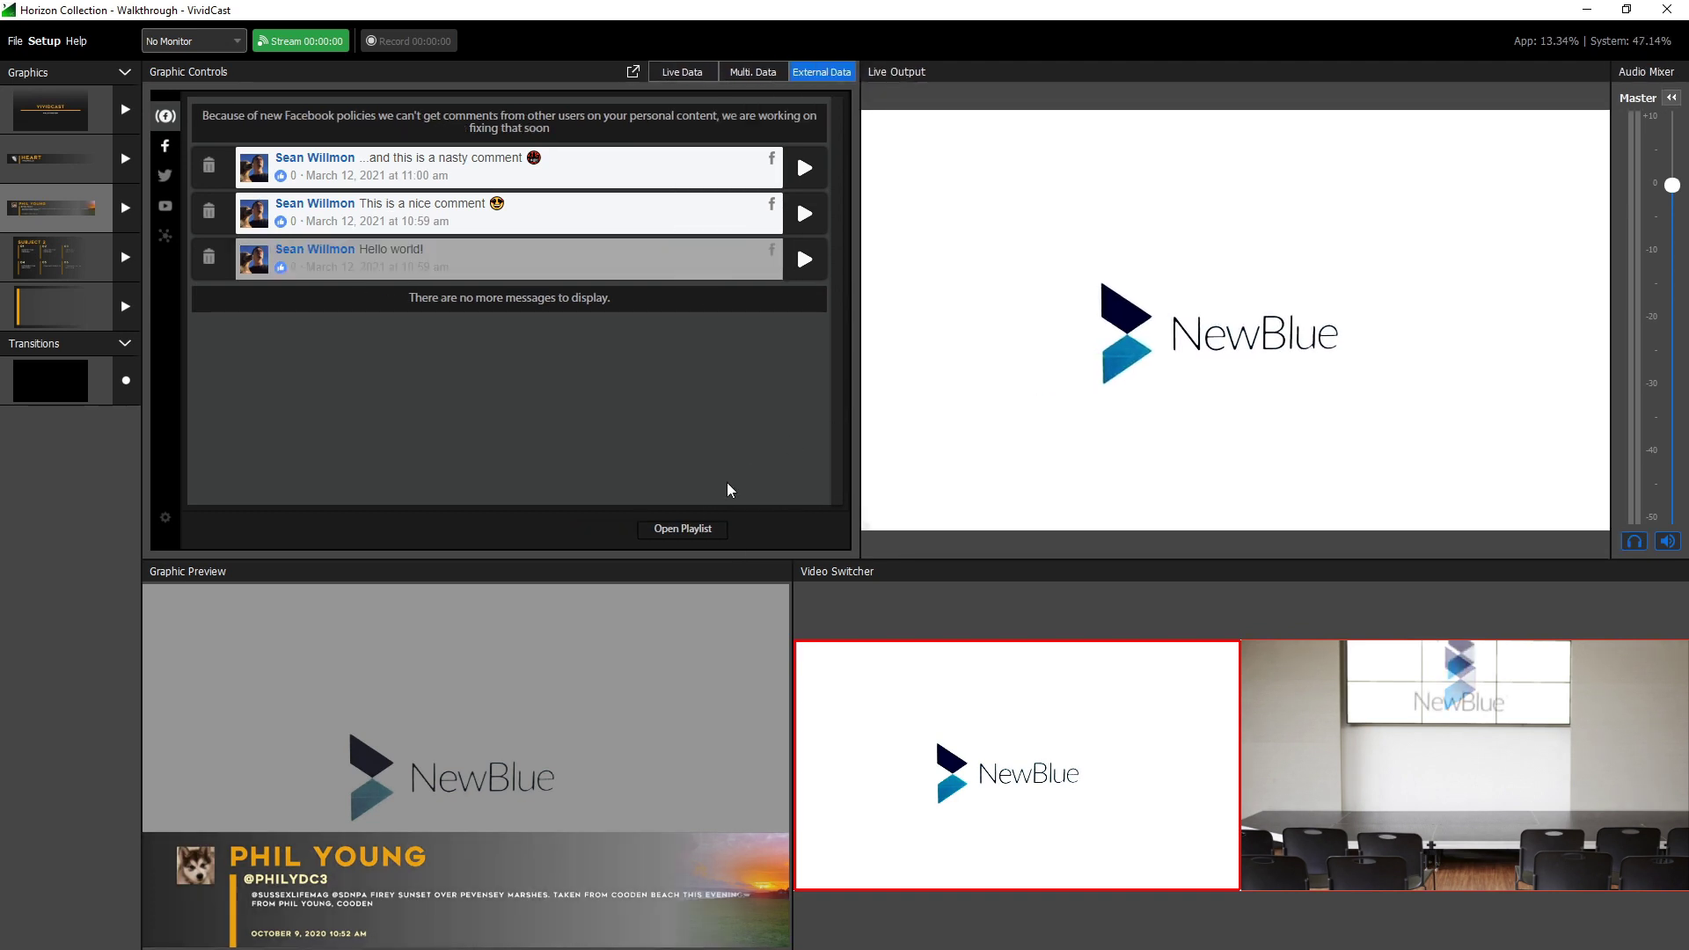
click(678, 526)
click(466, 270)
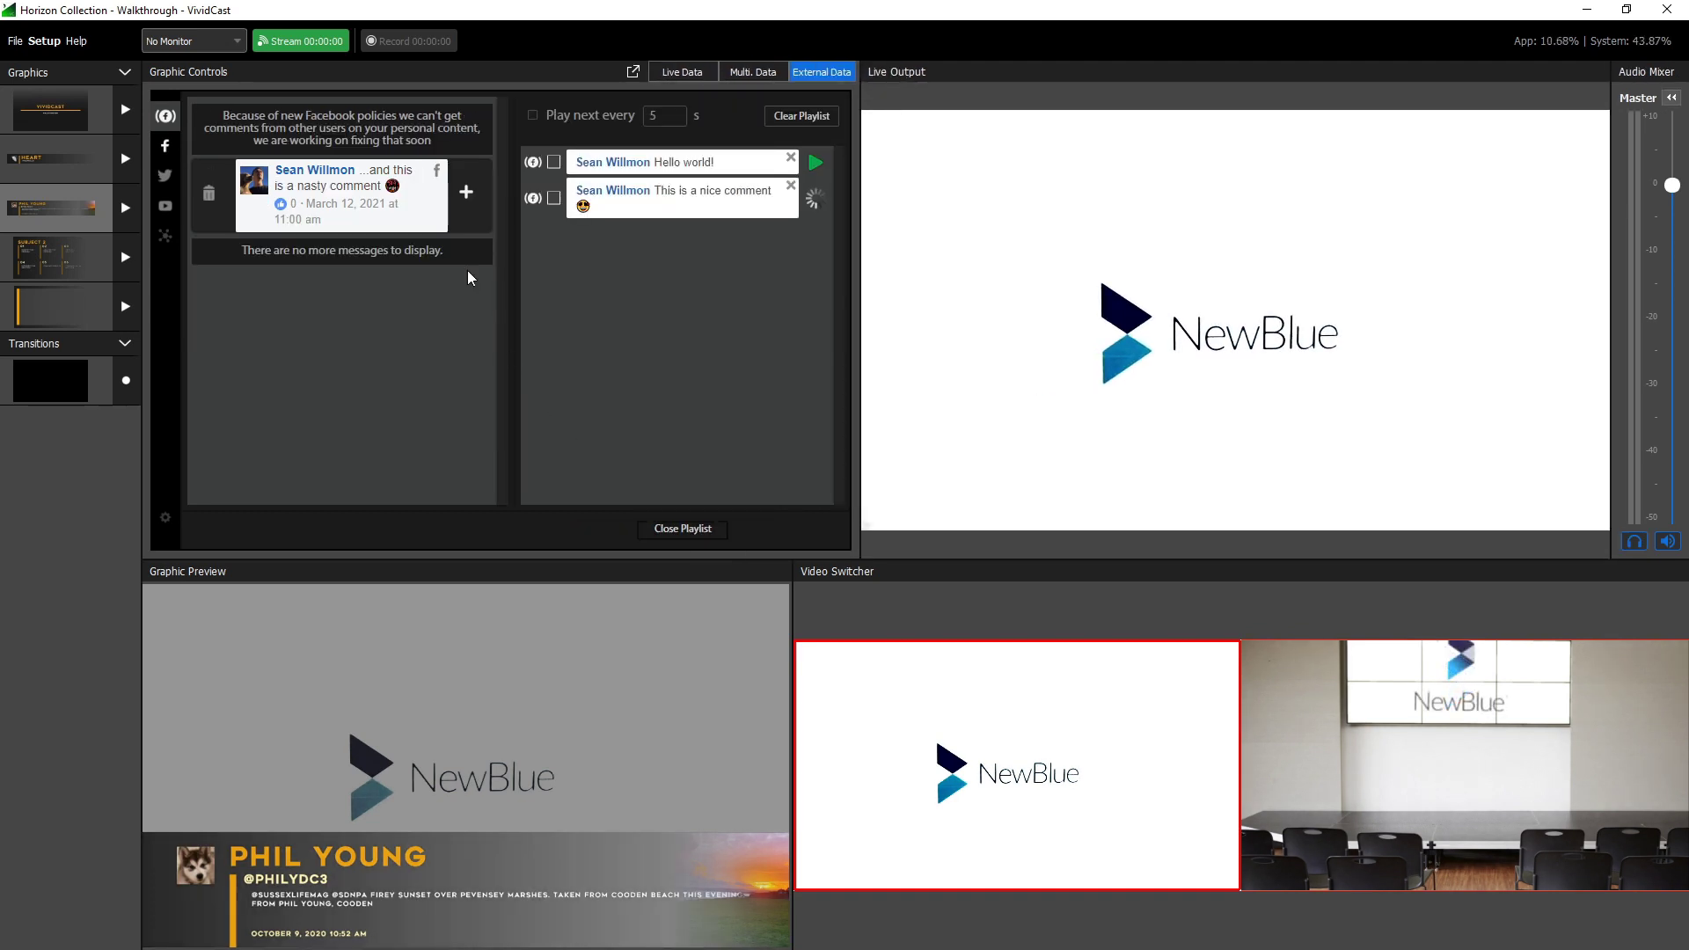
click(632, 72)
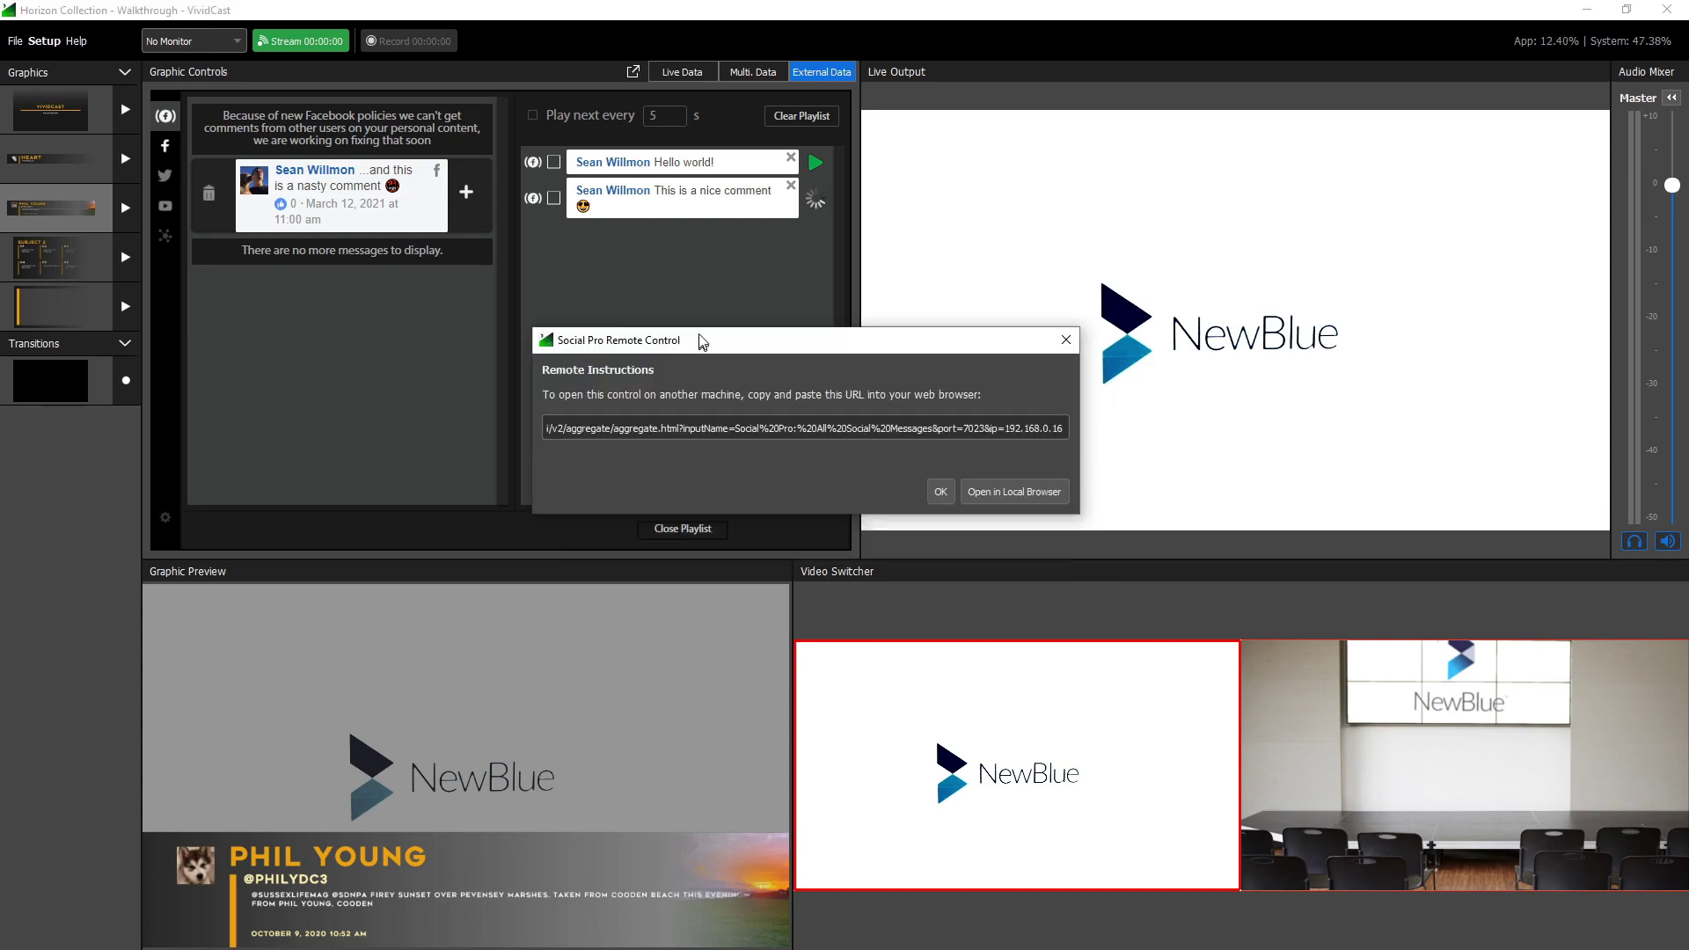
drag(615, 343, 616, 102)
click(785, 253)
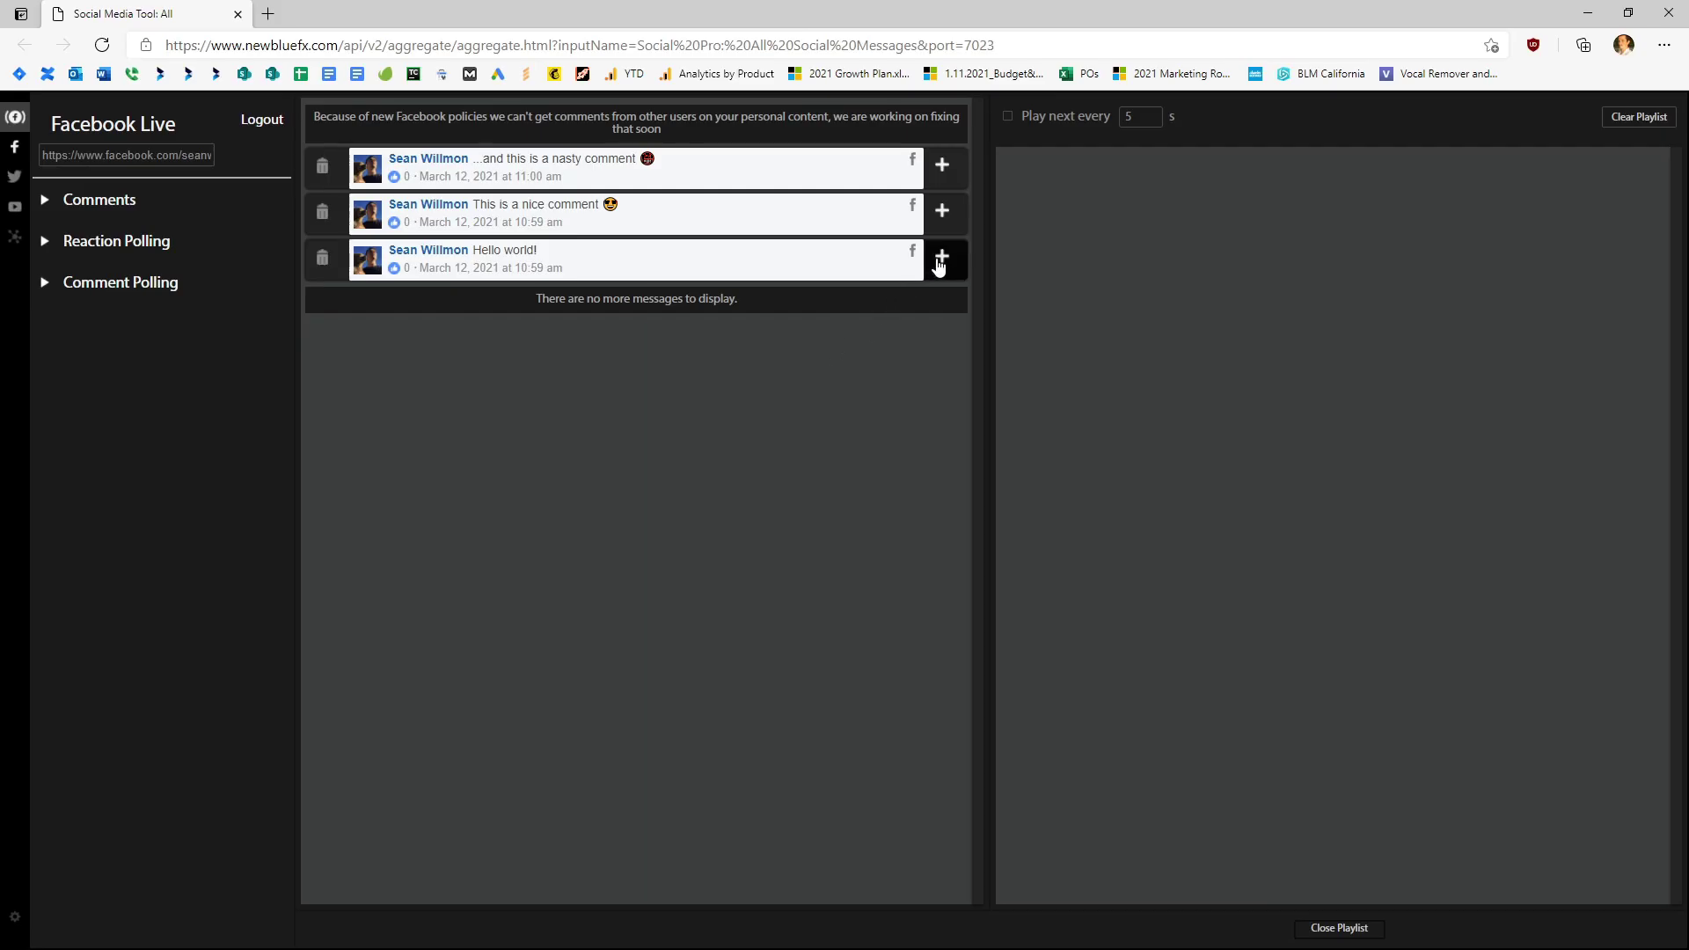
click(942, 260)
click(938, 211)
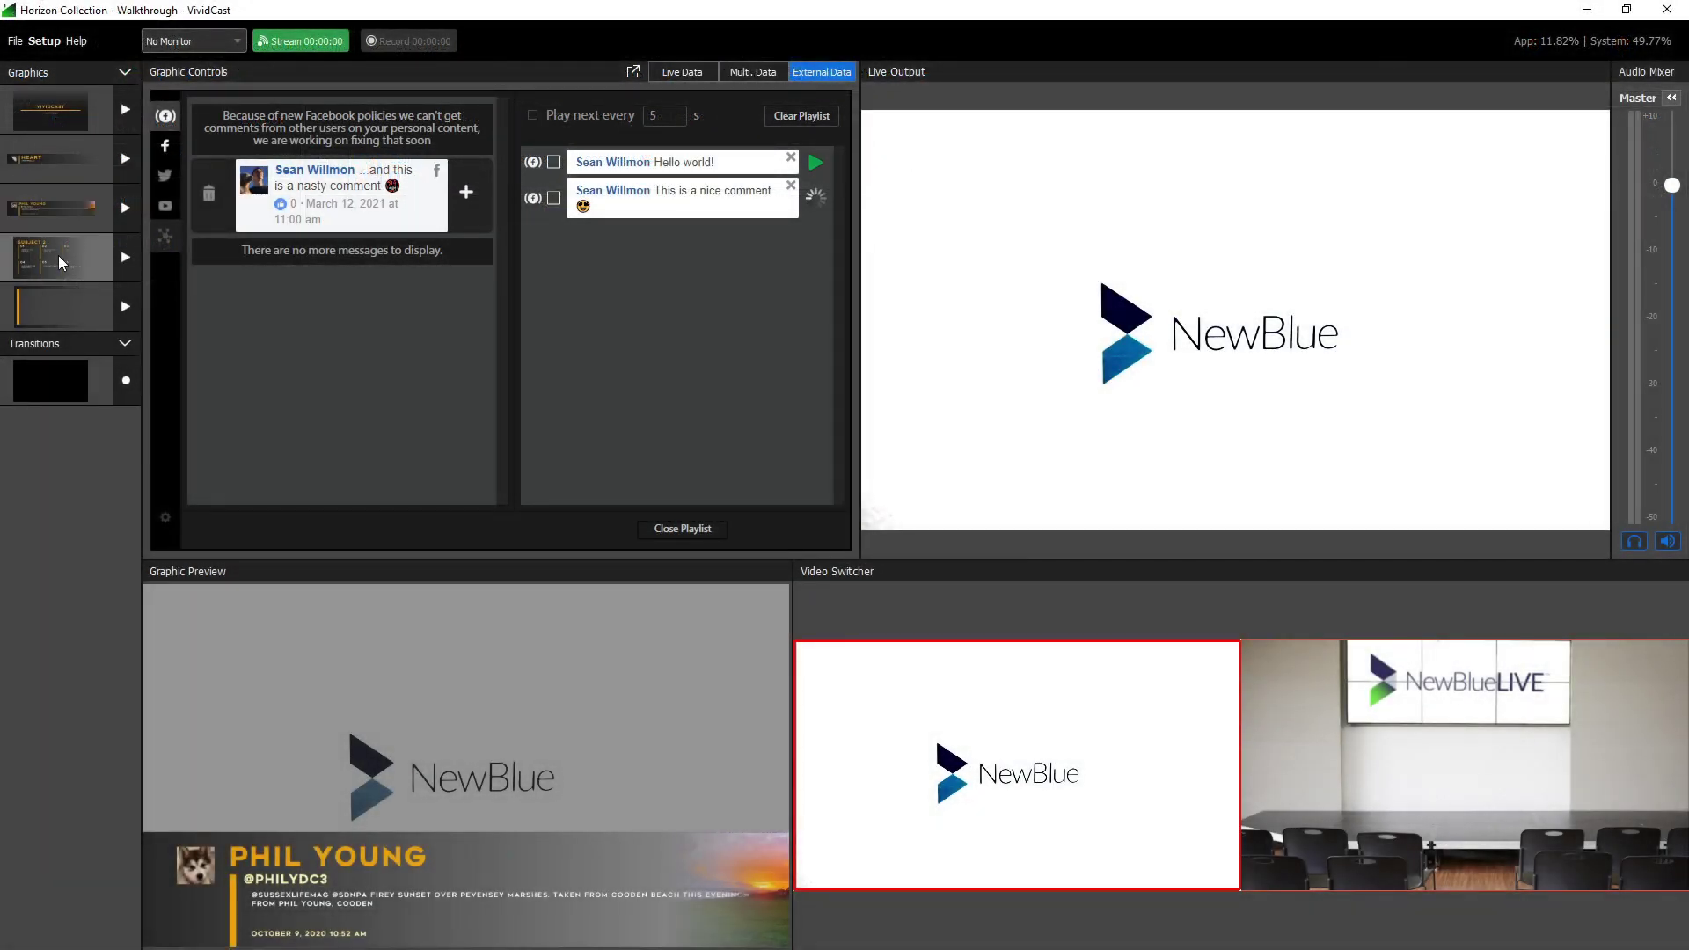
Step: Air the bullet-points graphic showing Subject 3 from BulletPoints.xlsx
click(60, 259)
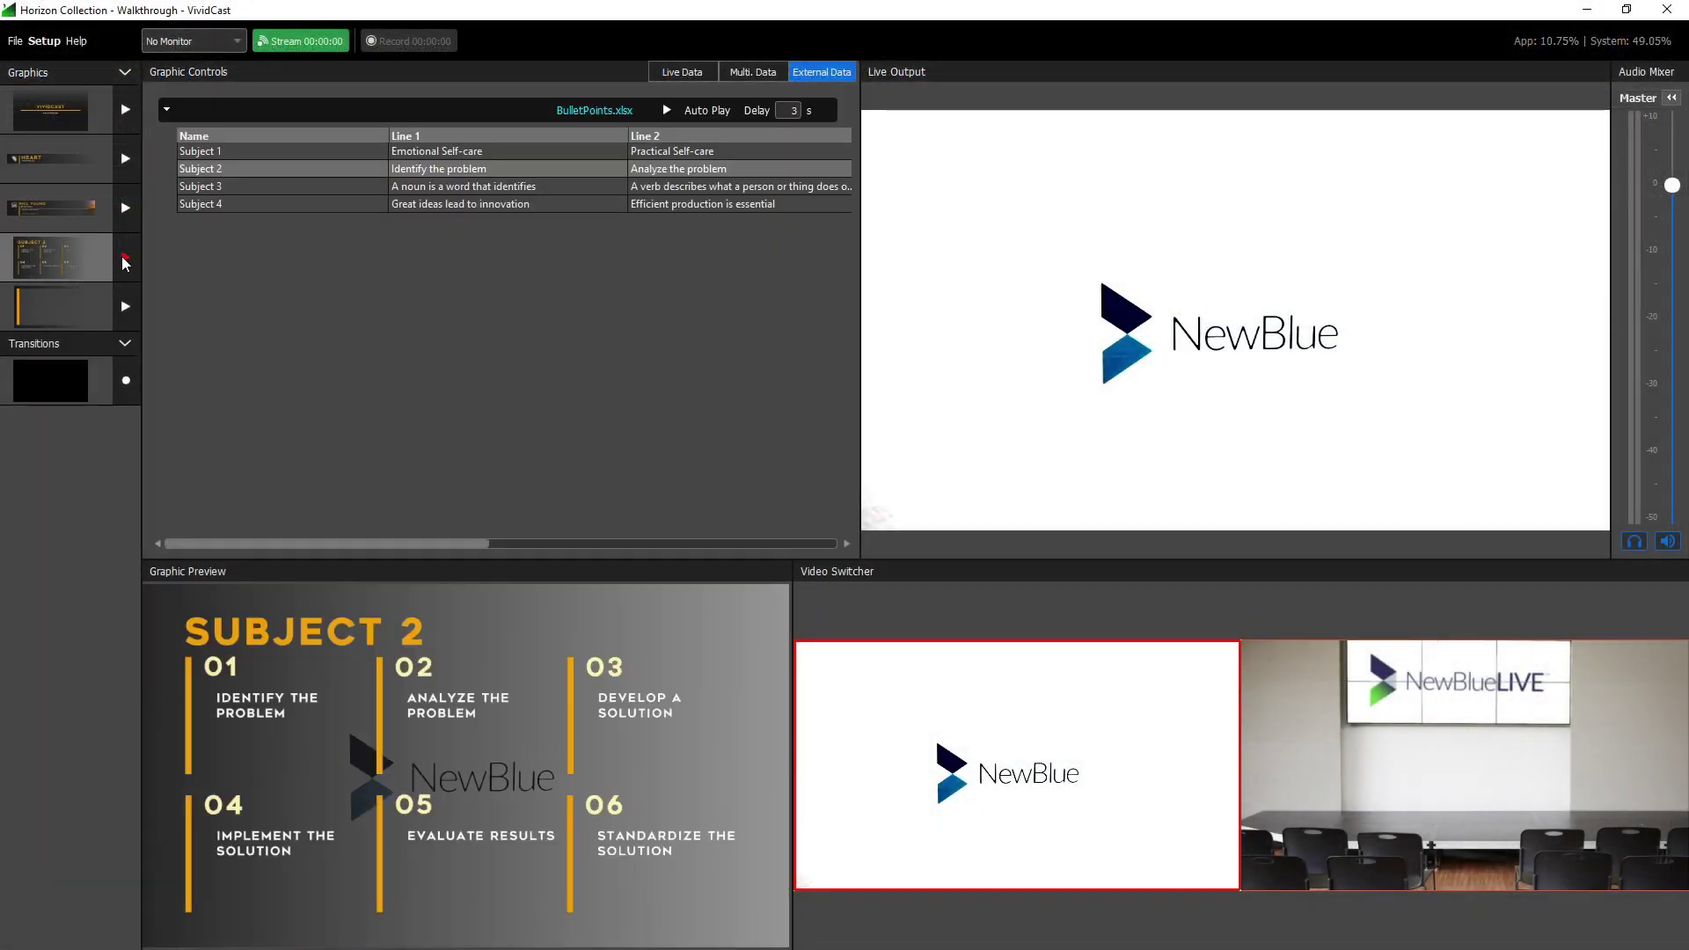
click(125, 260)
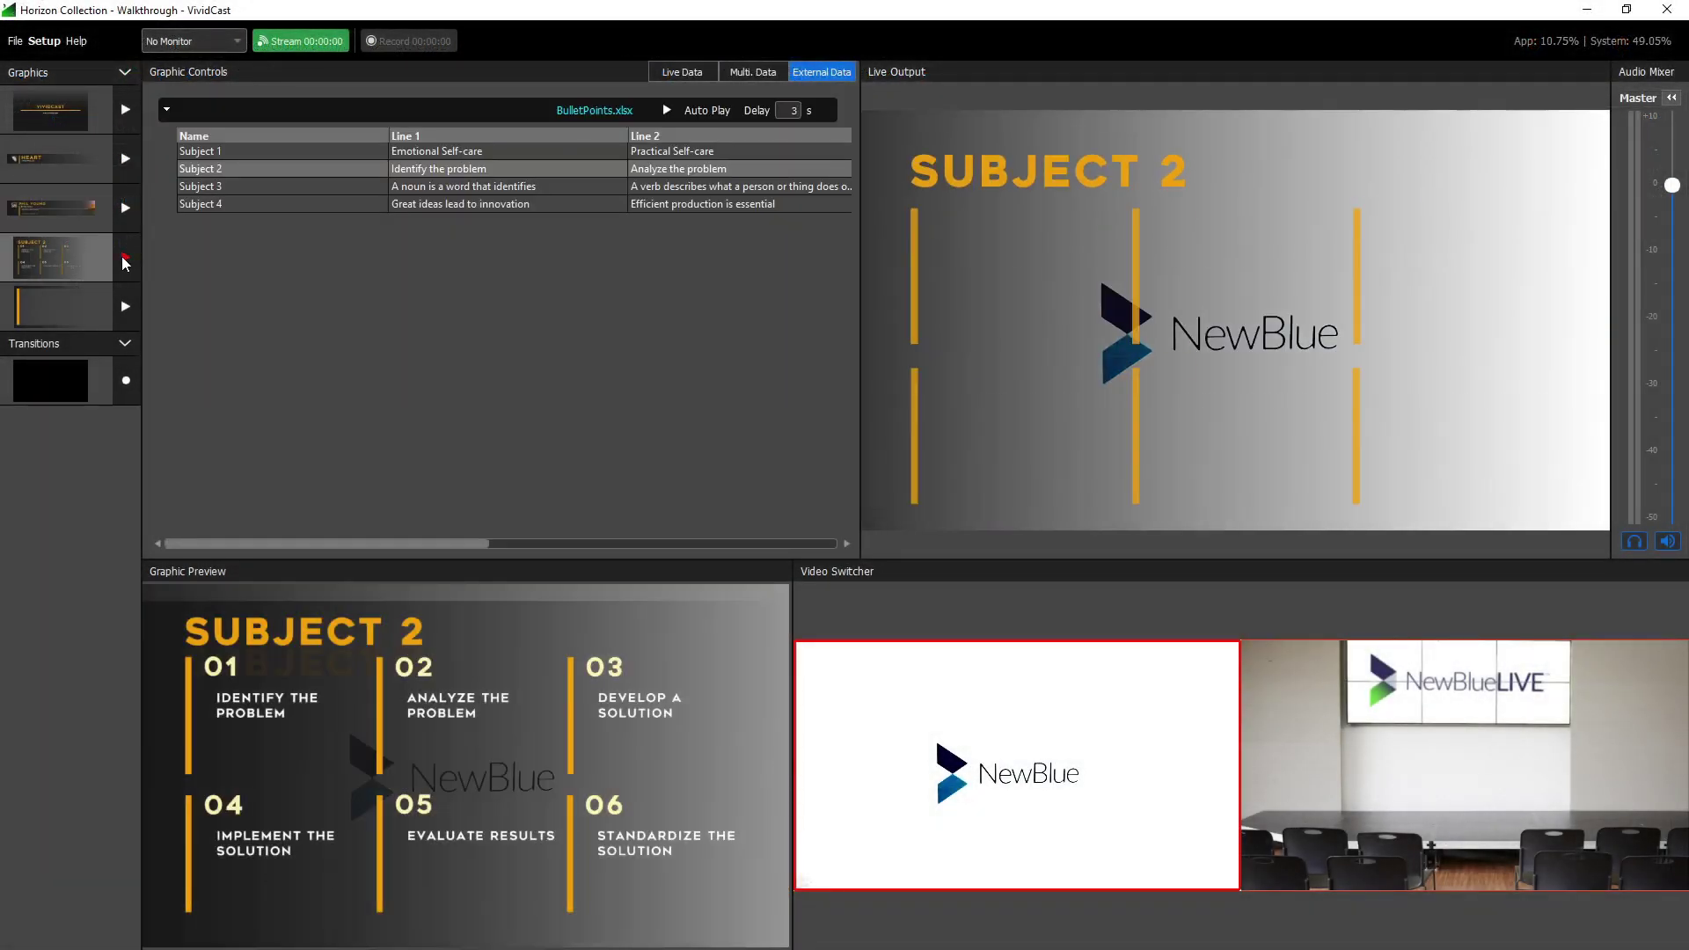
click(254, 194)
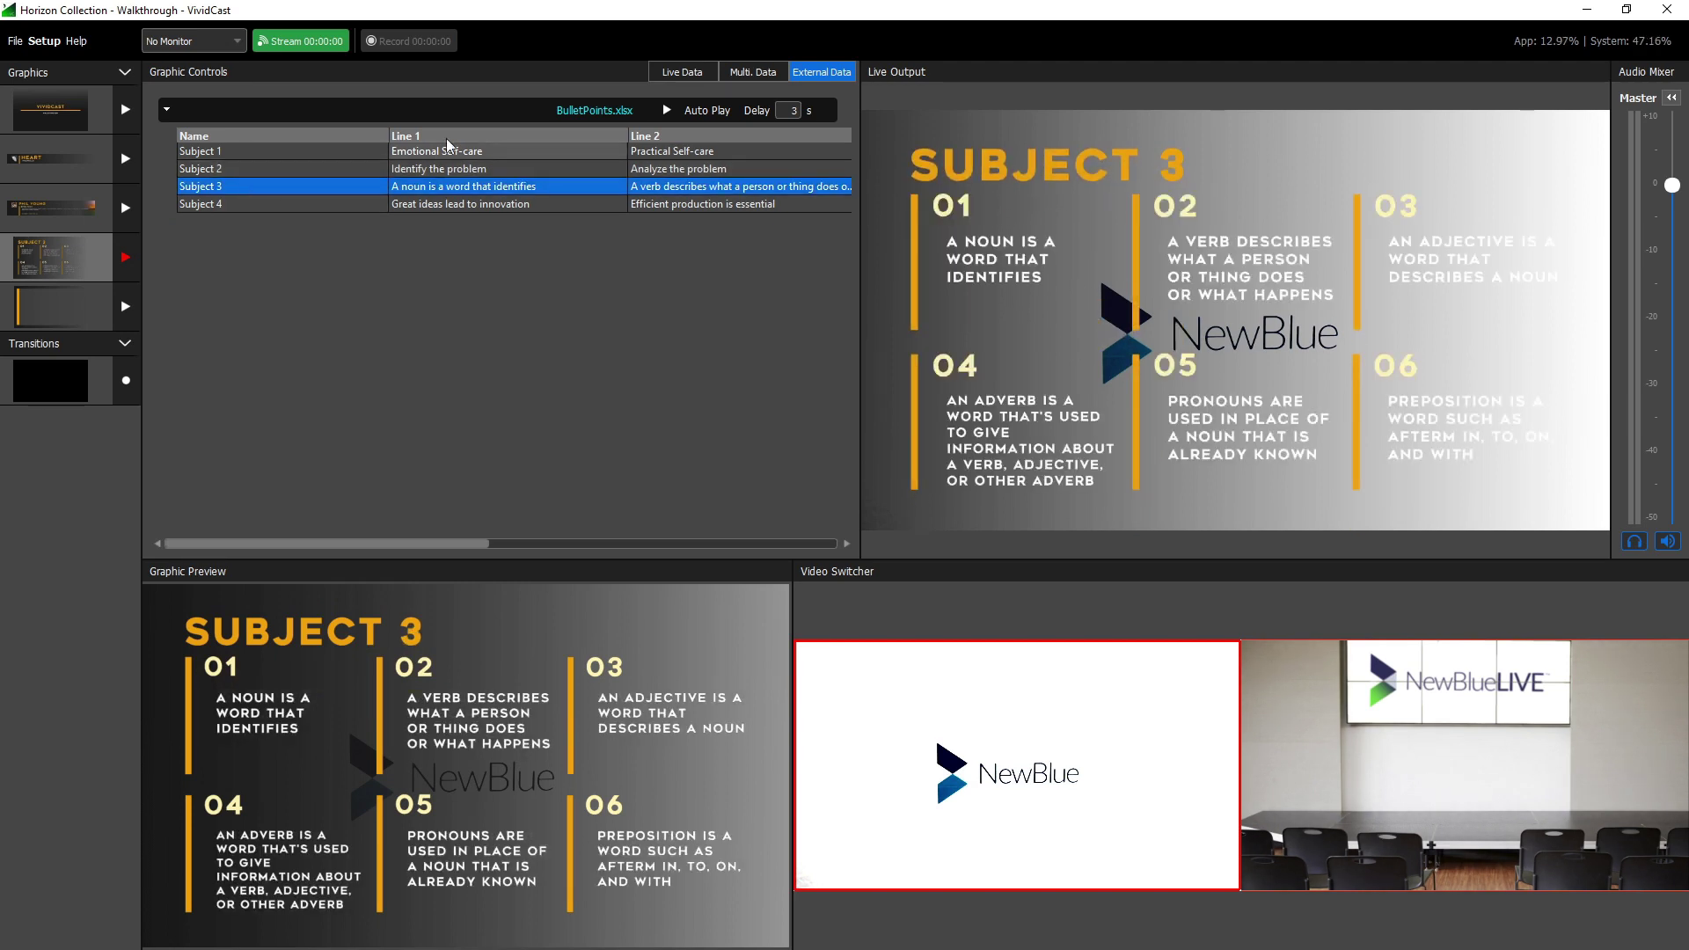
click(579, 117)
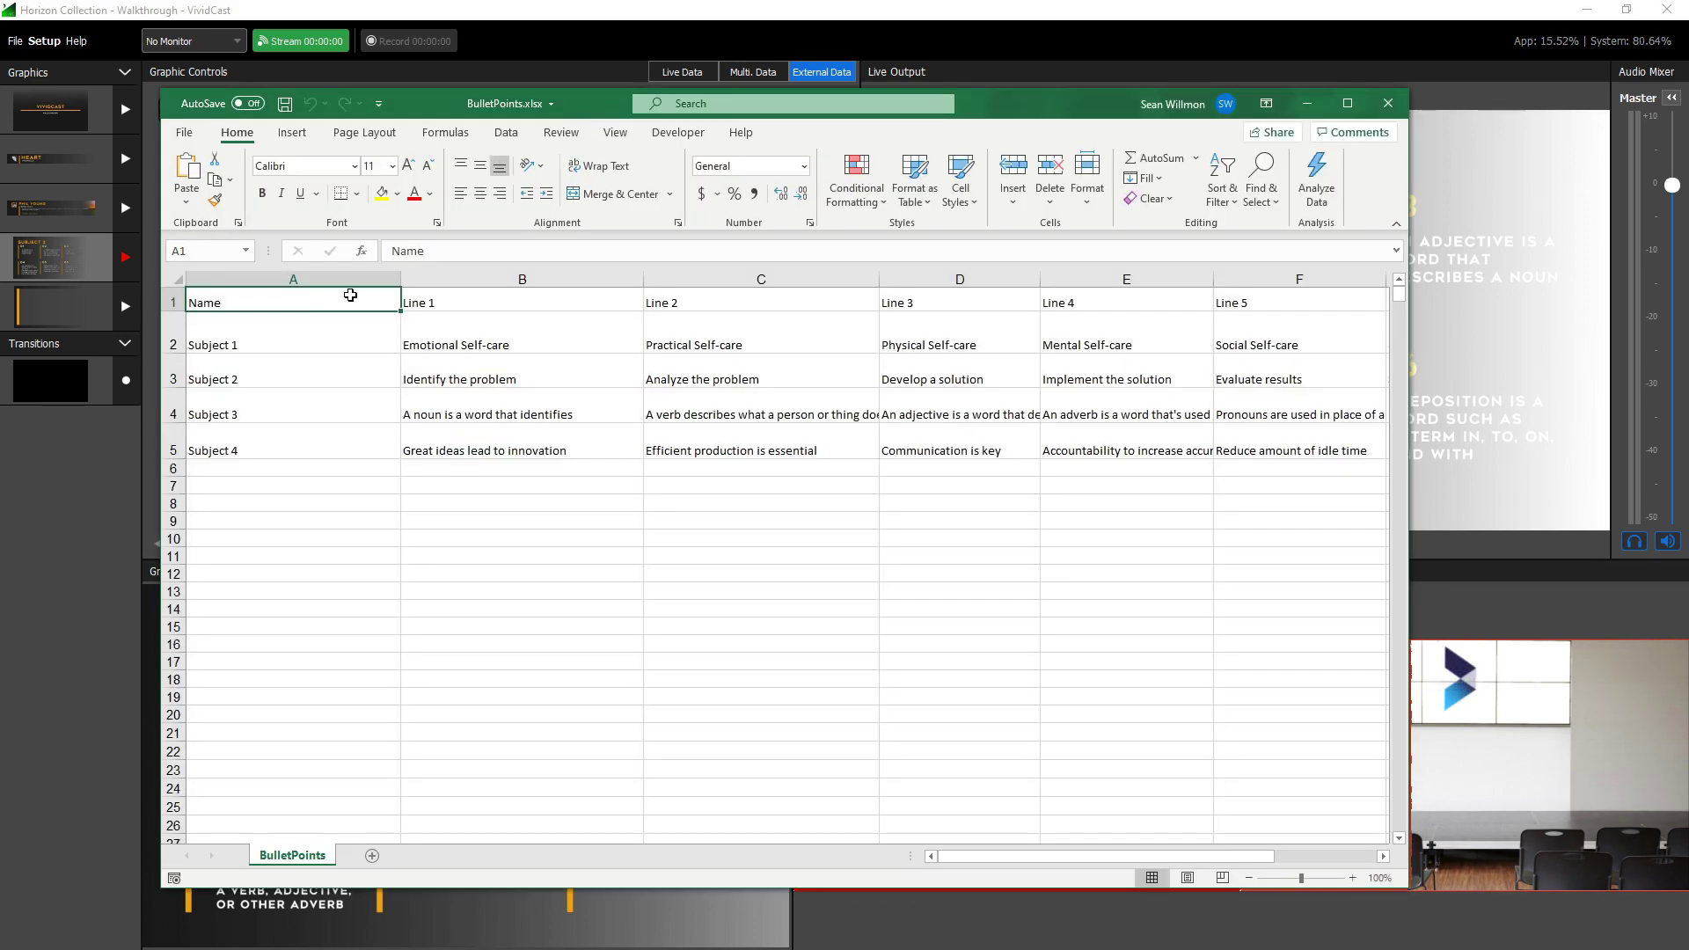
Step: Fill row 6 with Subject 5, Line 1, Line 2, etc... and save BulletPoints.xlsx
click(230, 467)
text(Subject 5)
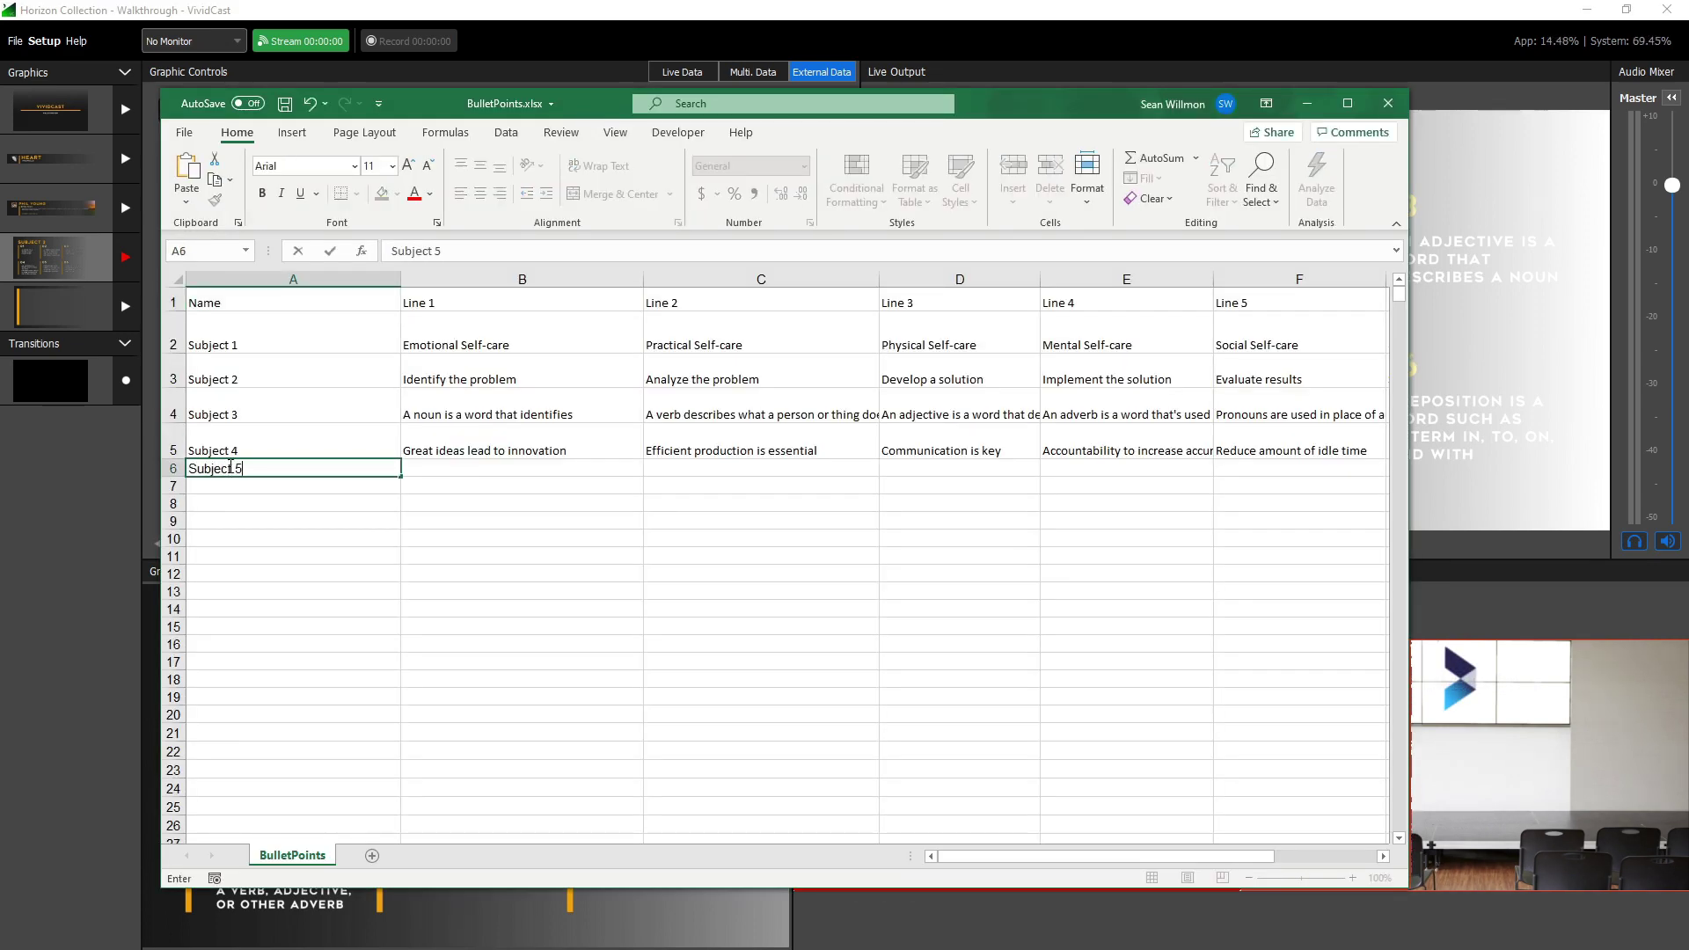
key(Tab)
text(Line 1)
key(Tab)
text(Line 2)
key(Tab)
text(etc...)
key(Tab)
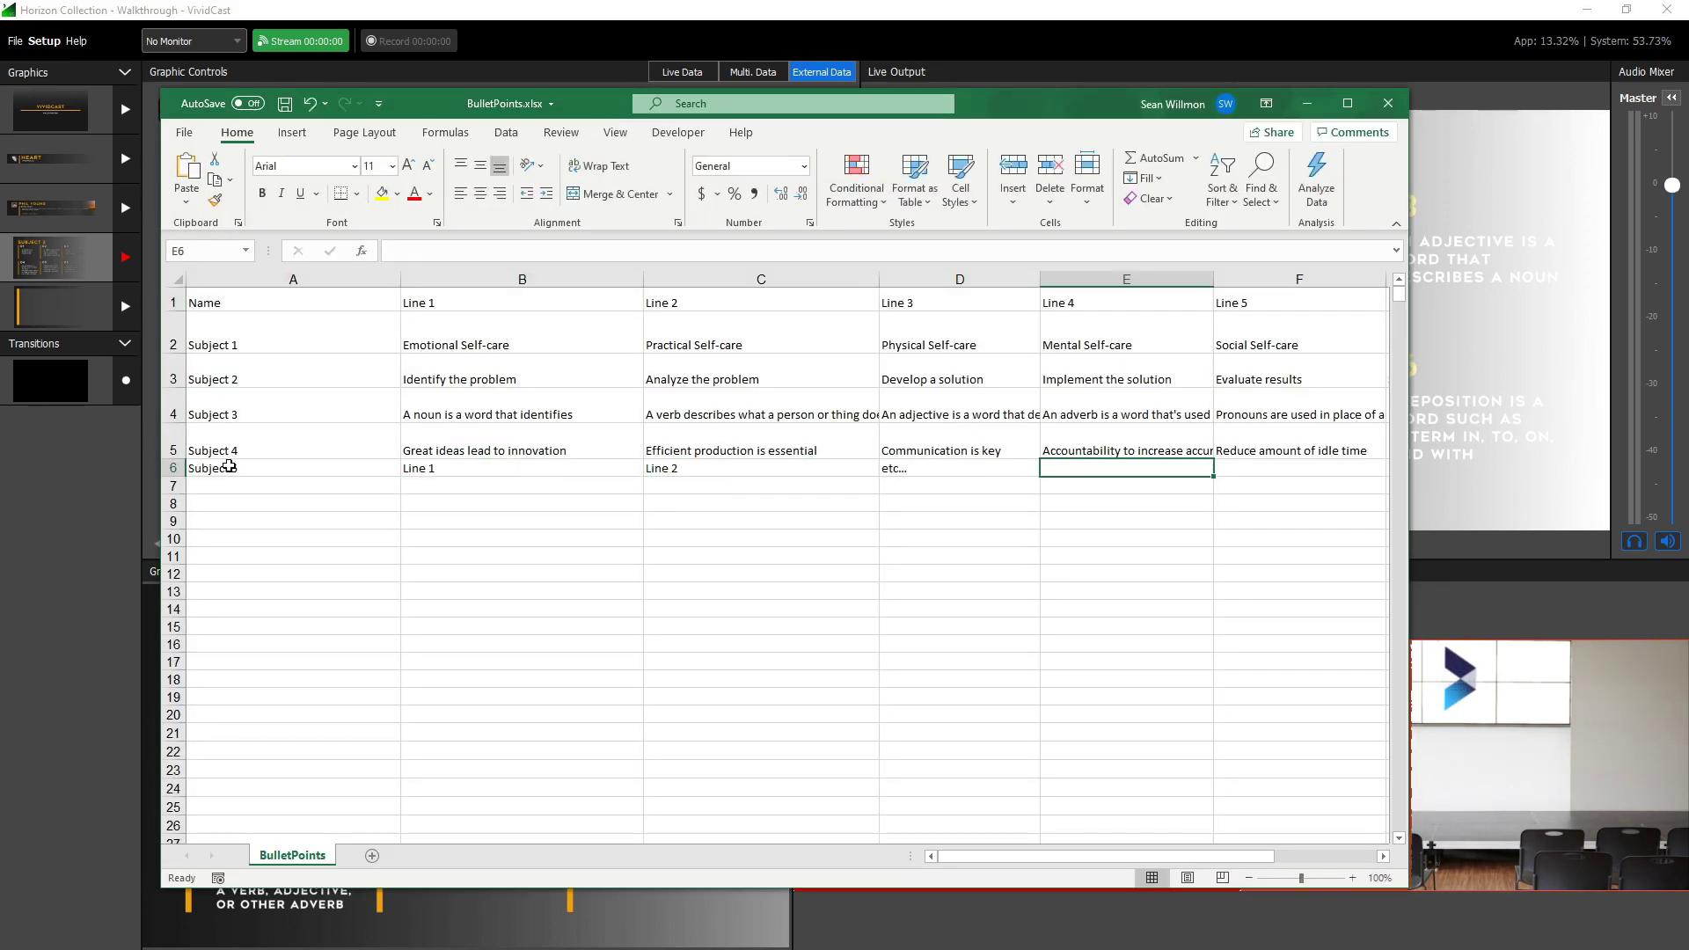
click(188, 133)
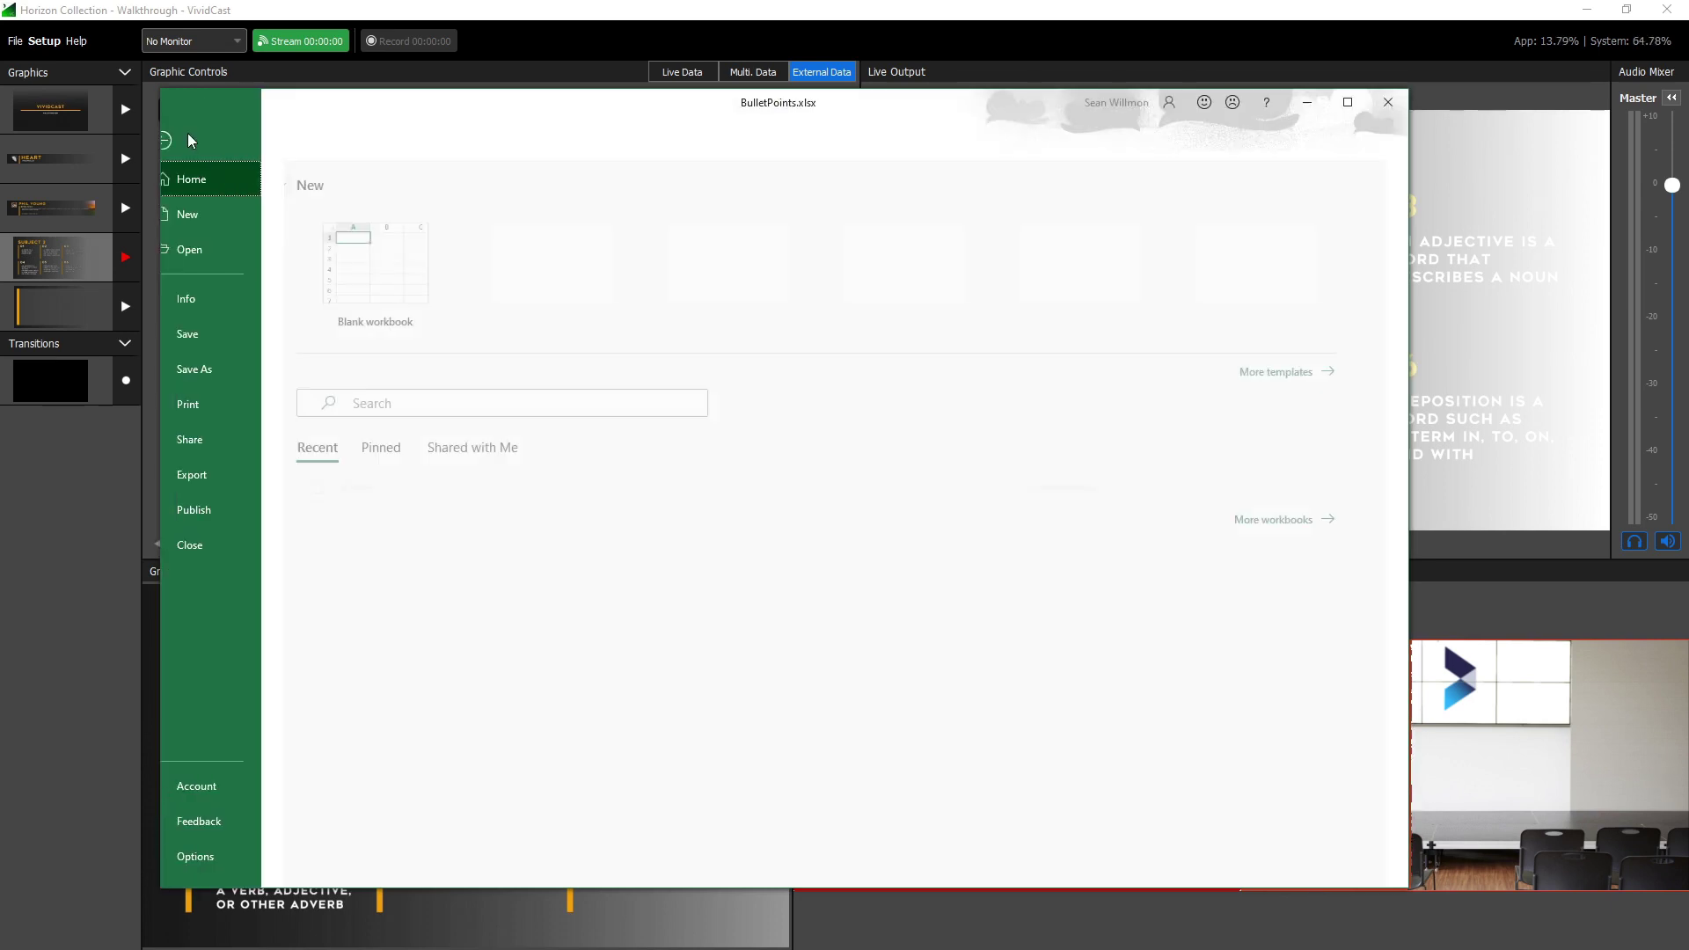
click(222, 335)
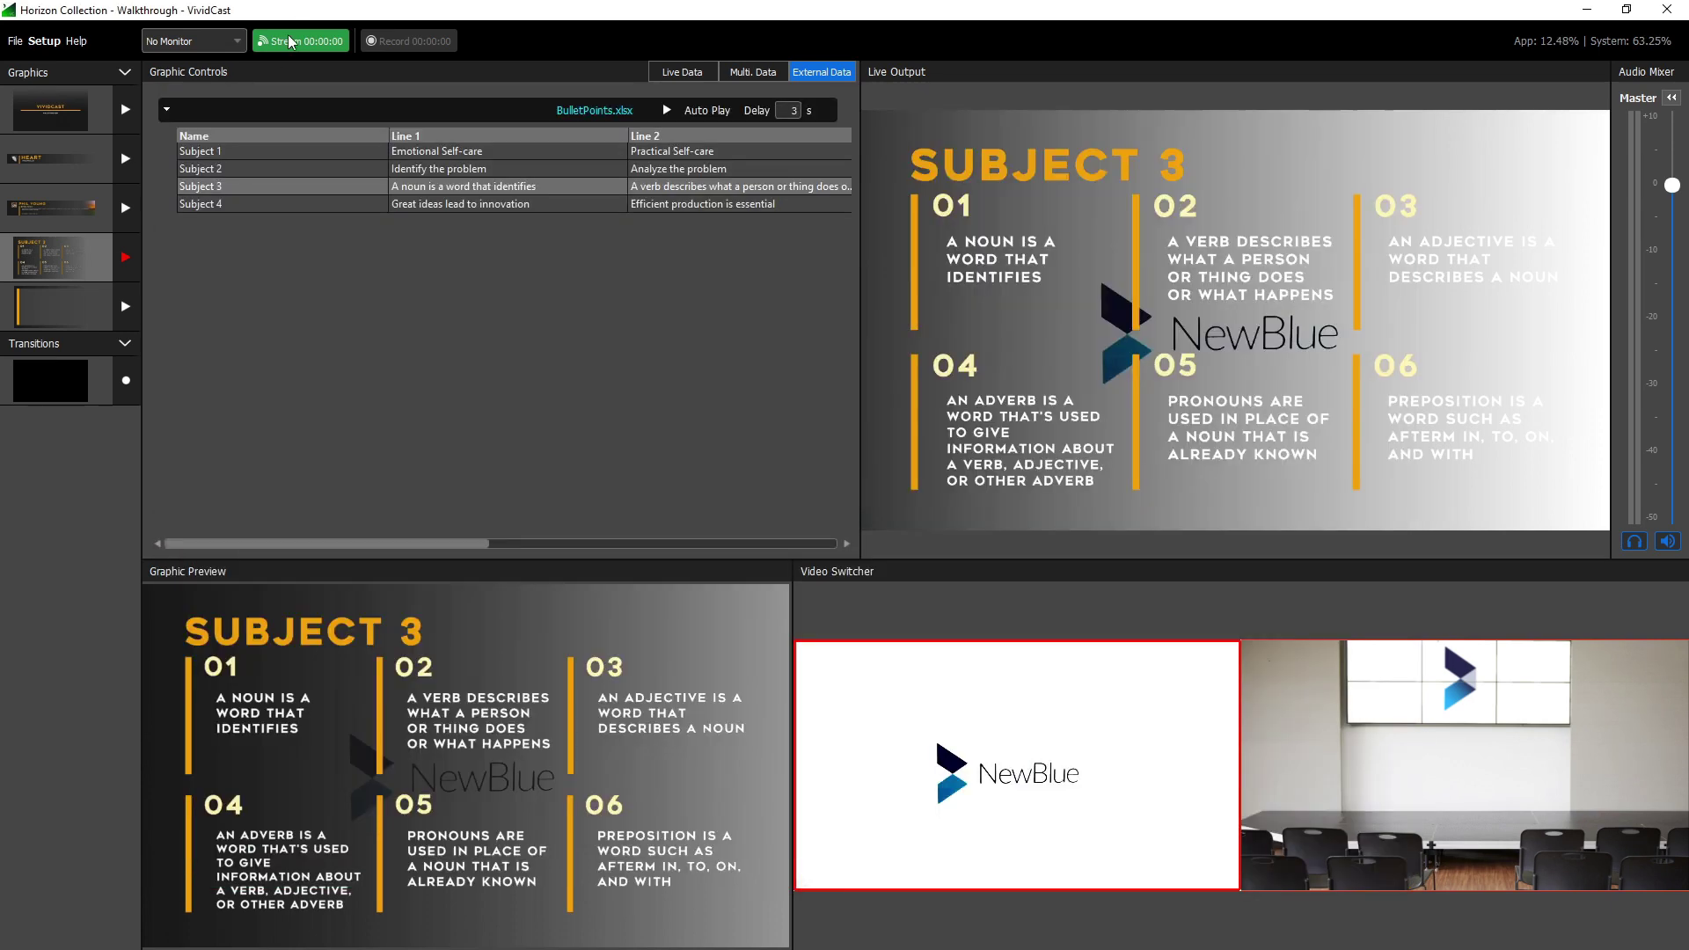
Step: Air the new Subject 5 row with Line 1, Line 2, Etc…
click(241, 225)
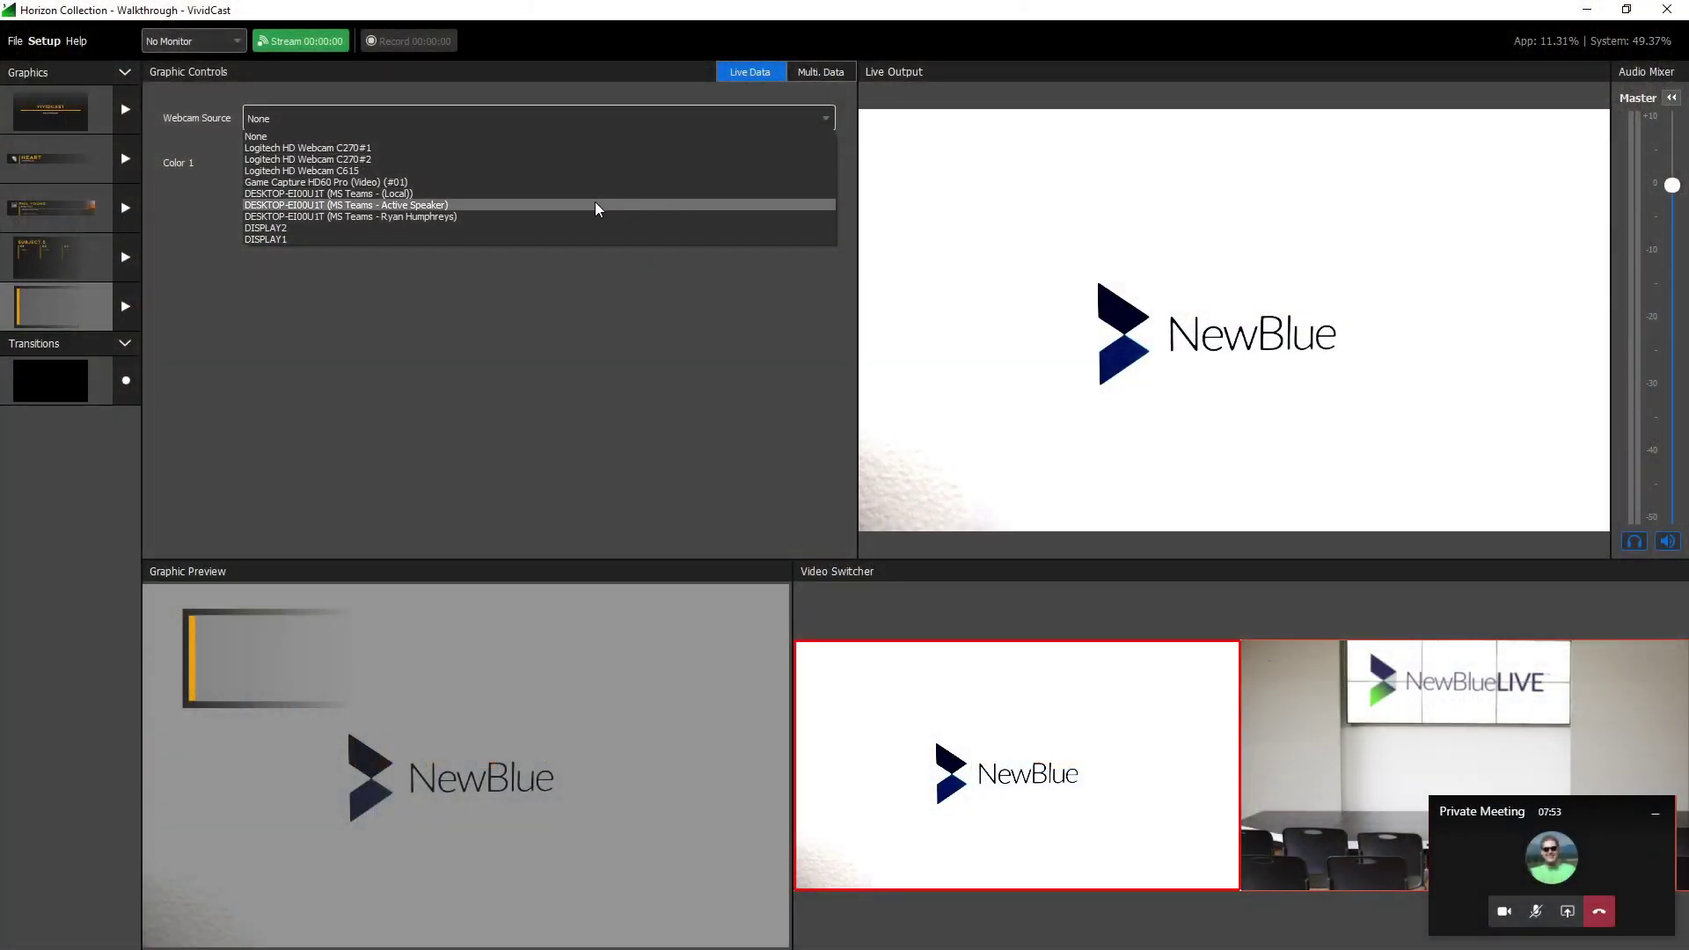
Step: Set the webcam graphic's source to MS Teams - Active Speaker and put it on air
click(595, 205)
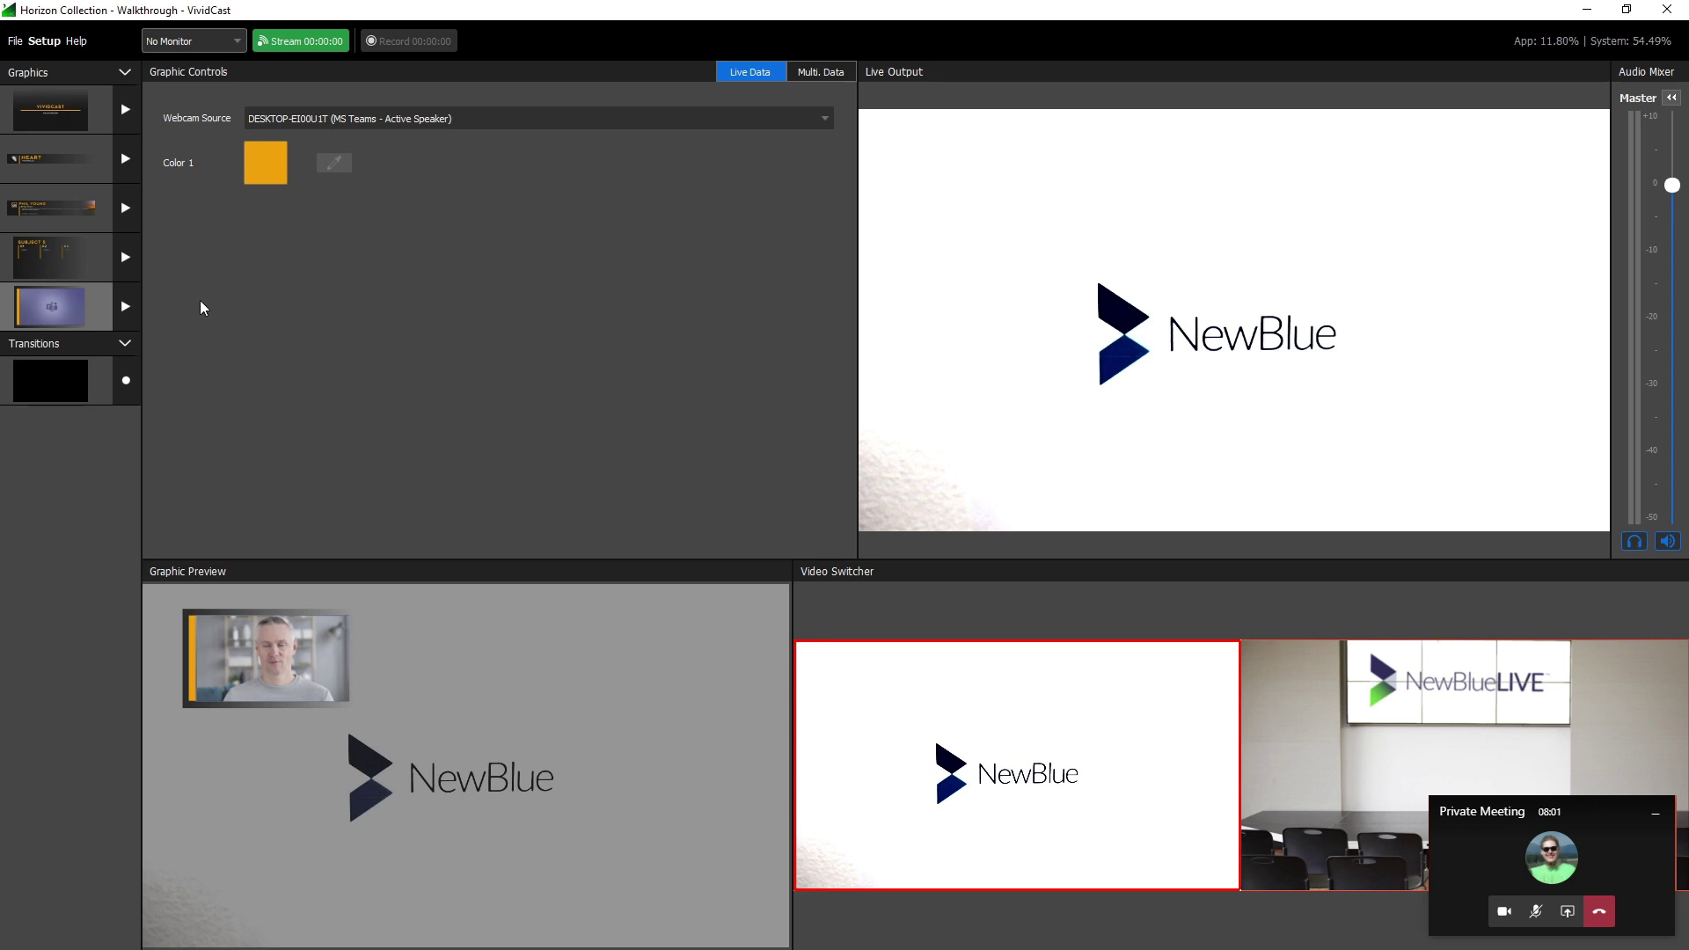
click(128, 306)
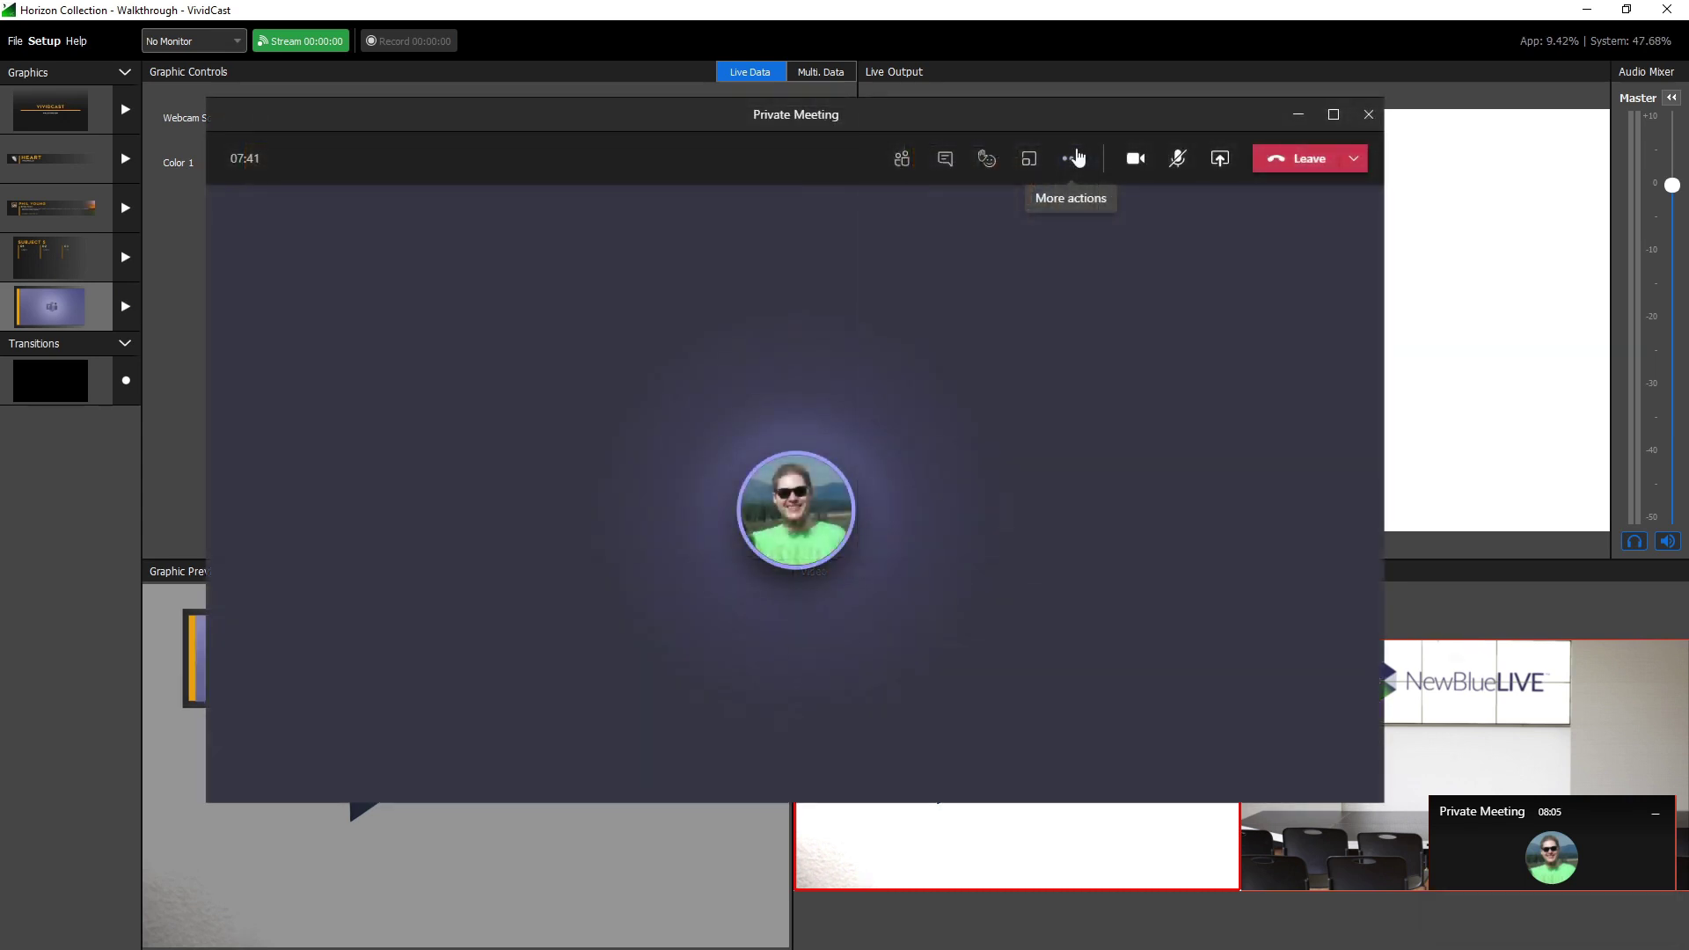
click(1073, 158)
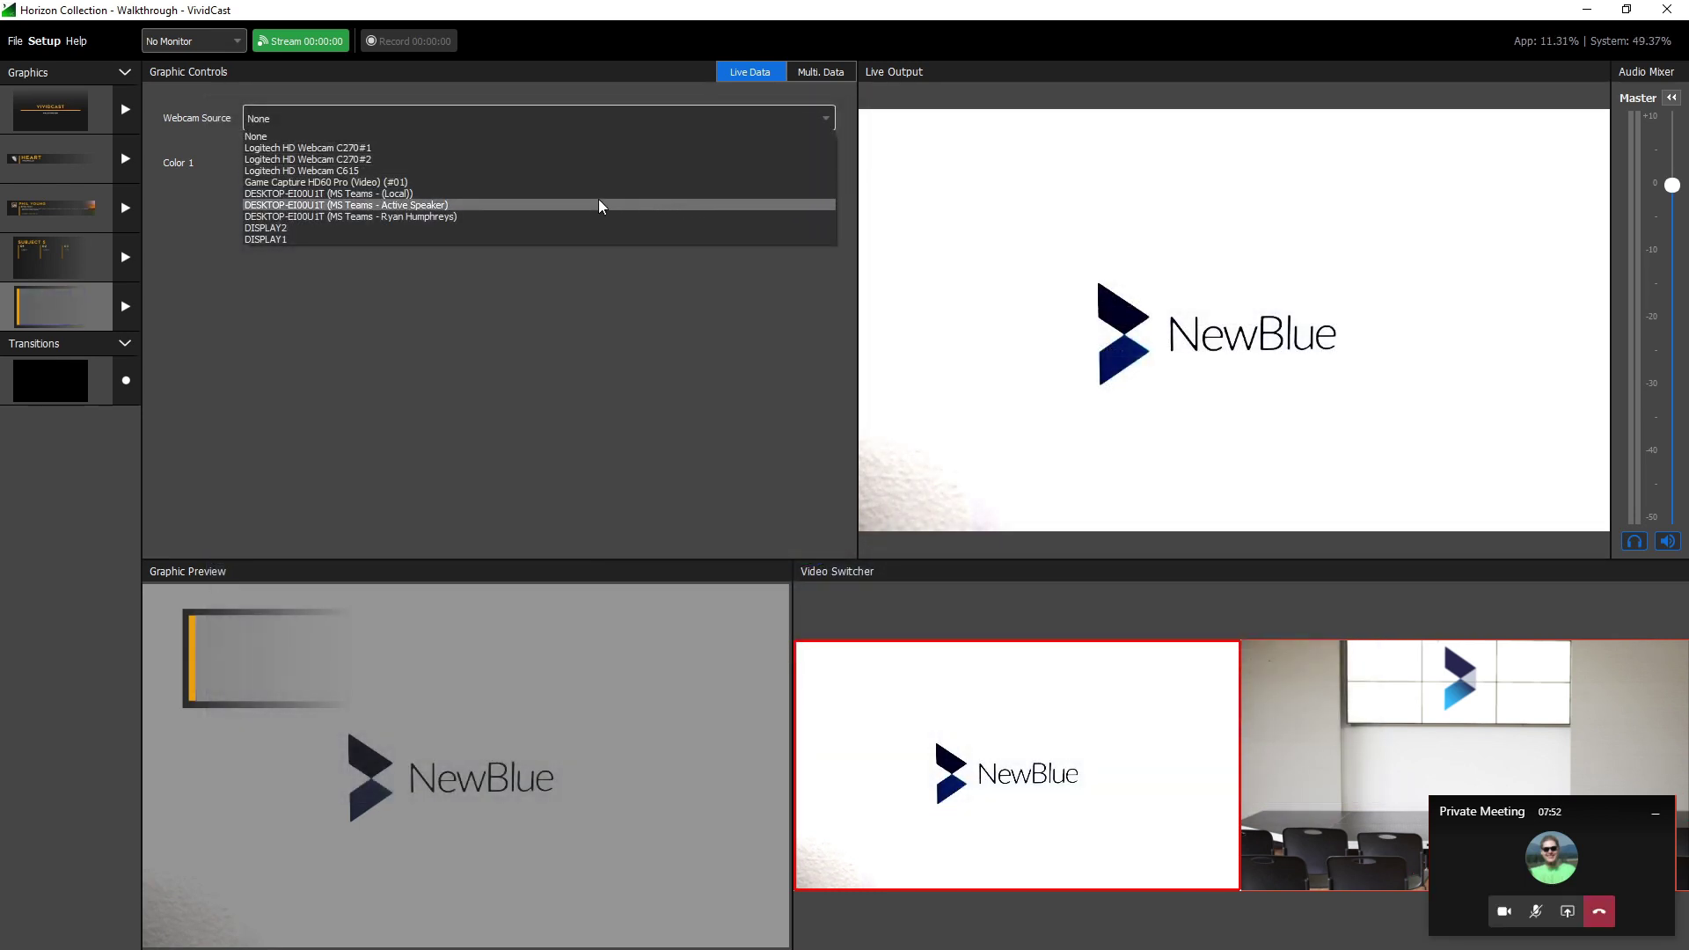
click(594, 205)
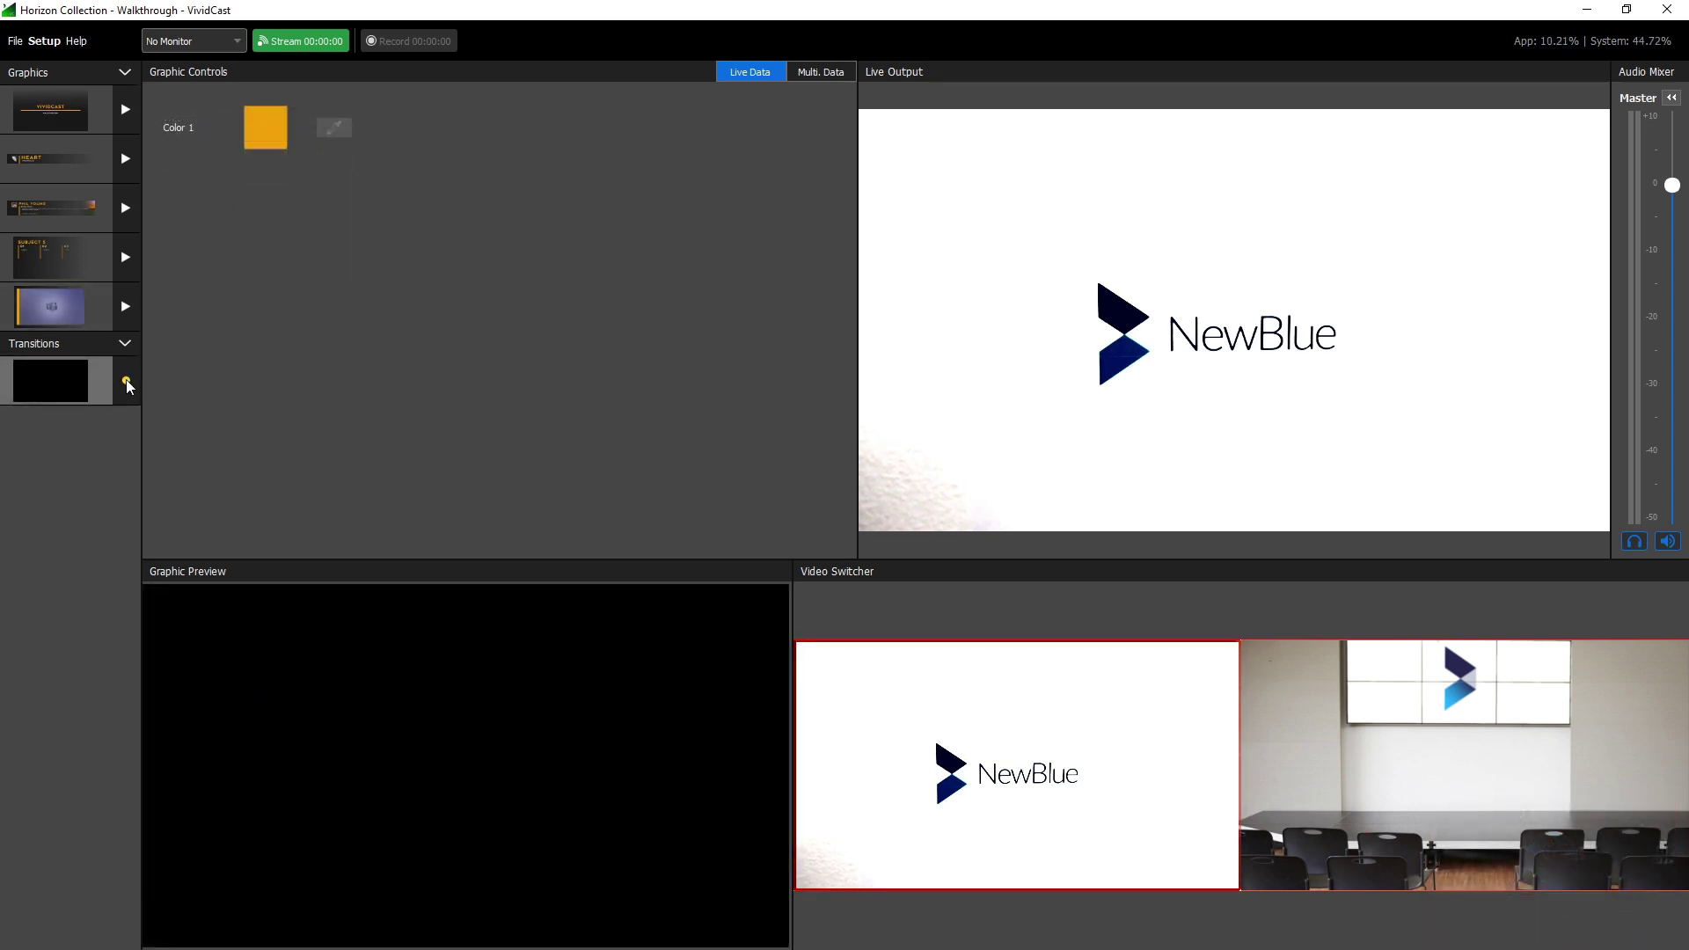
Step: Cut the live output to the room camera, return to the NewBlue logo, and turn off the transition
click(1394, 778)
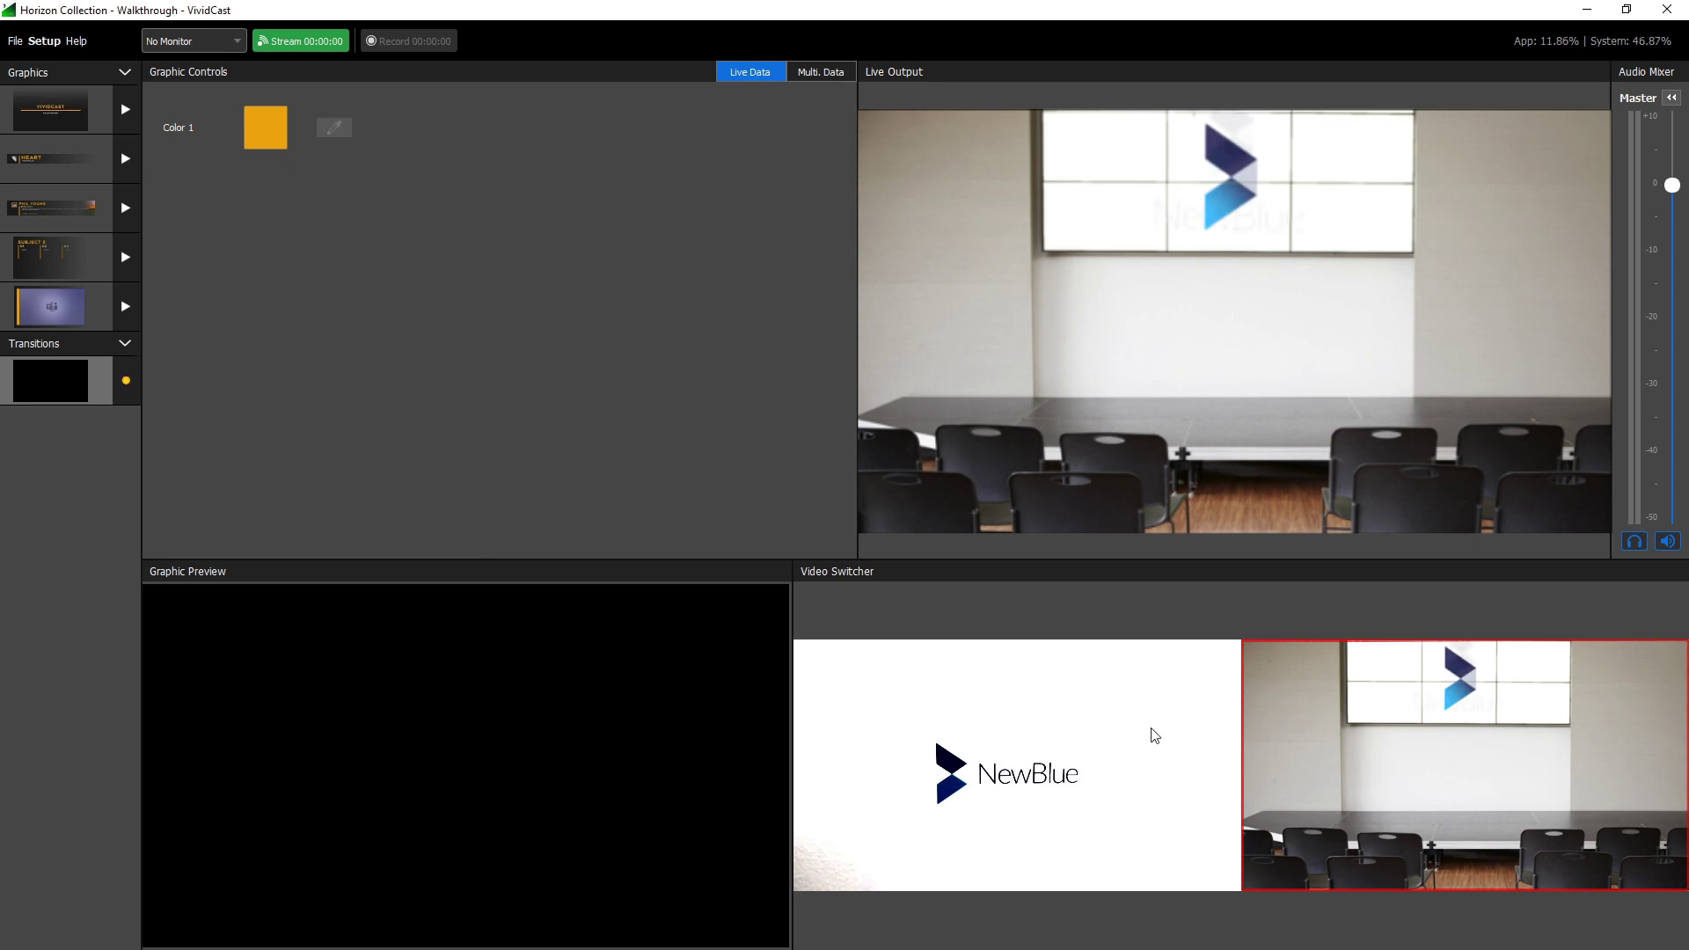
click(983, 696)
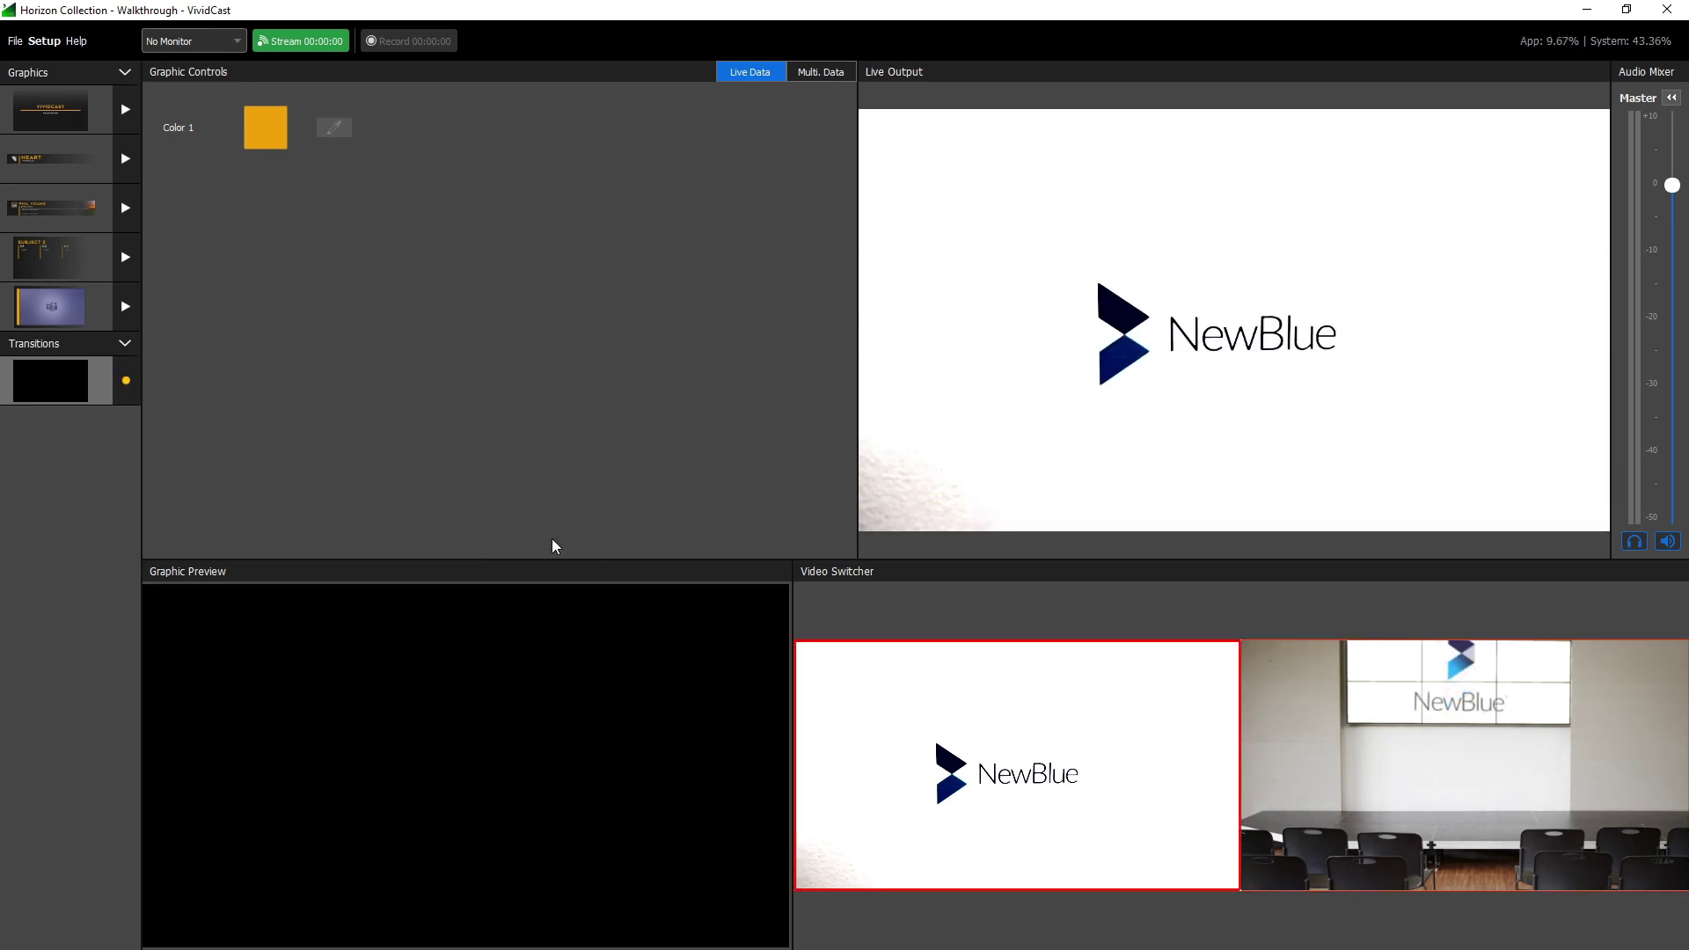
click(128, 379)
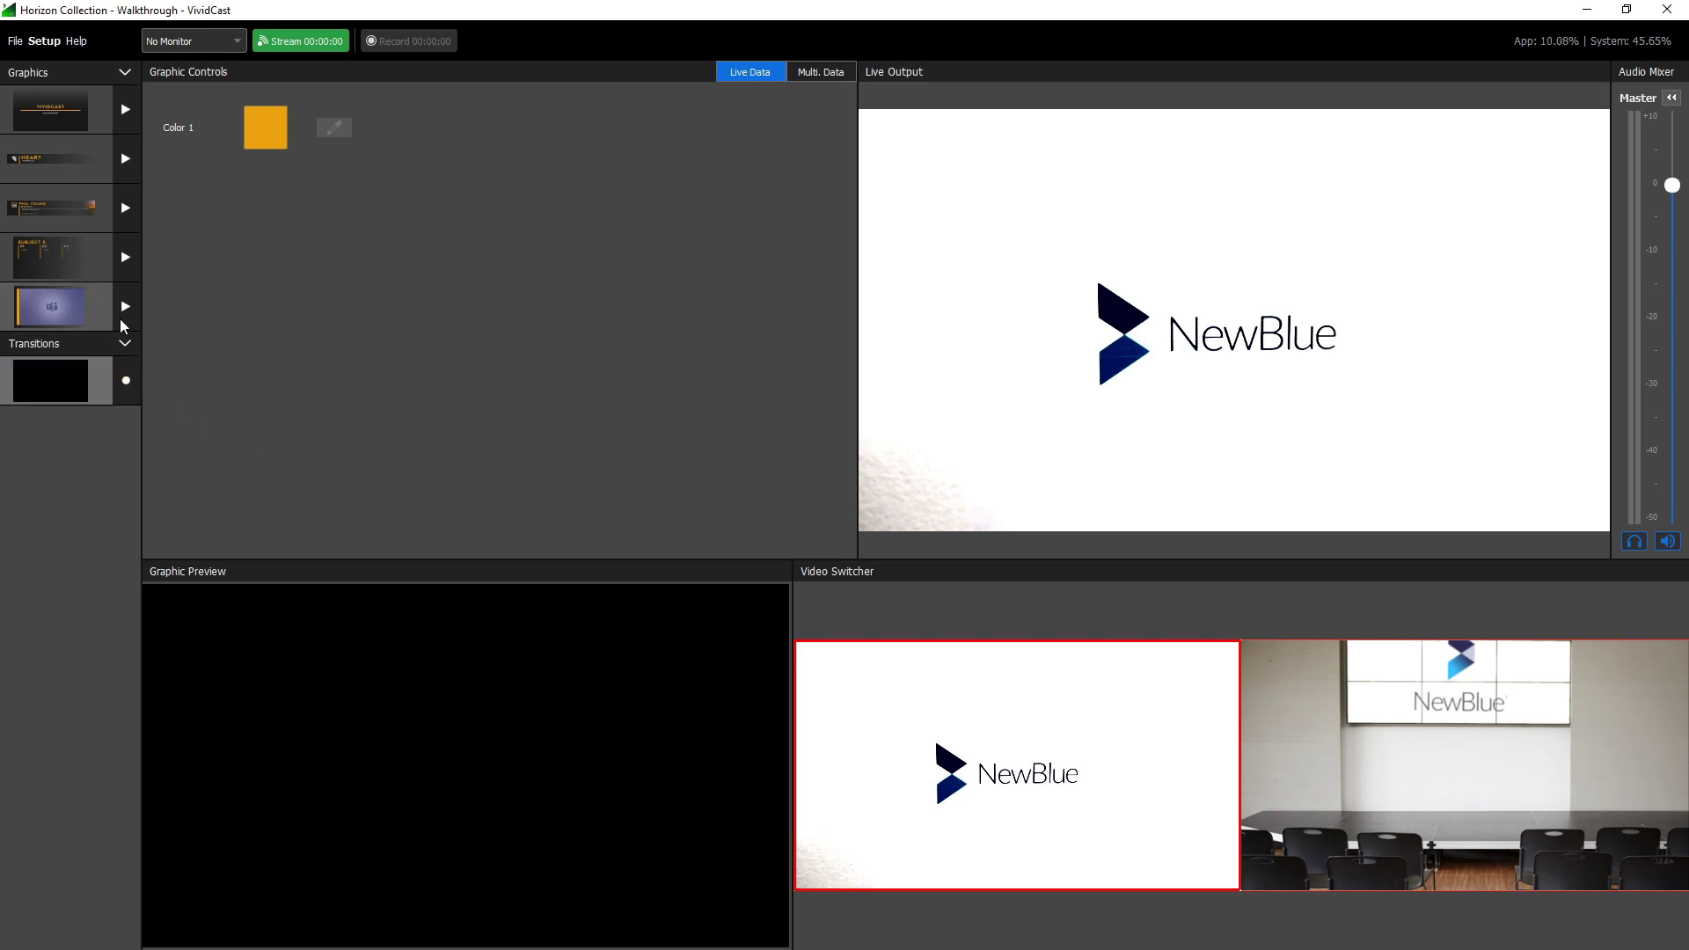
Step: In project Setup, keep the 720 25p resolution preset and continue to Live Video Input
click(36, 45)
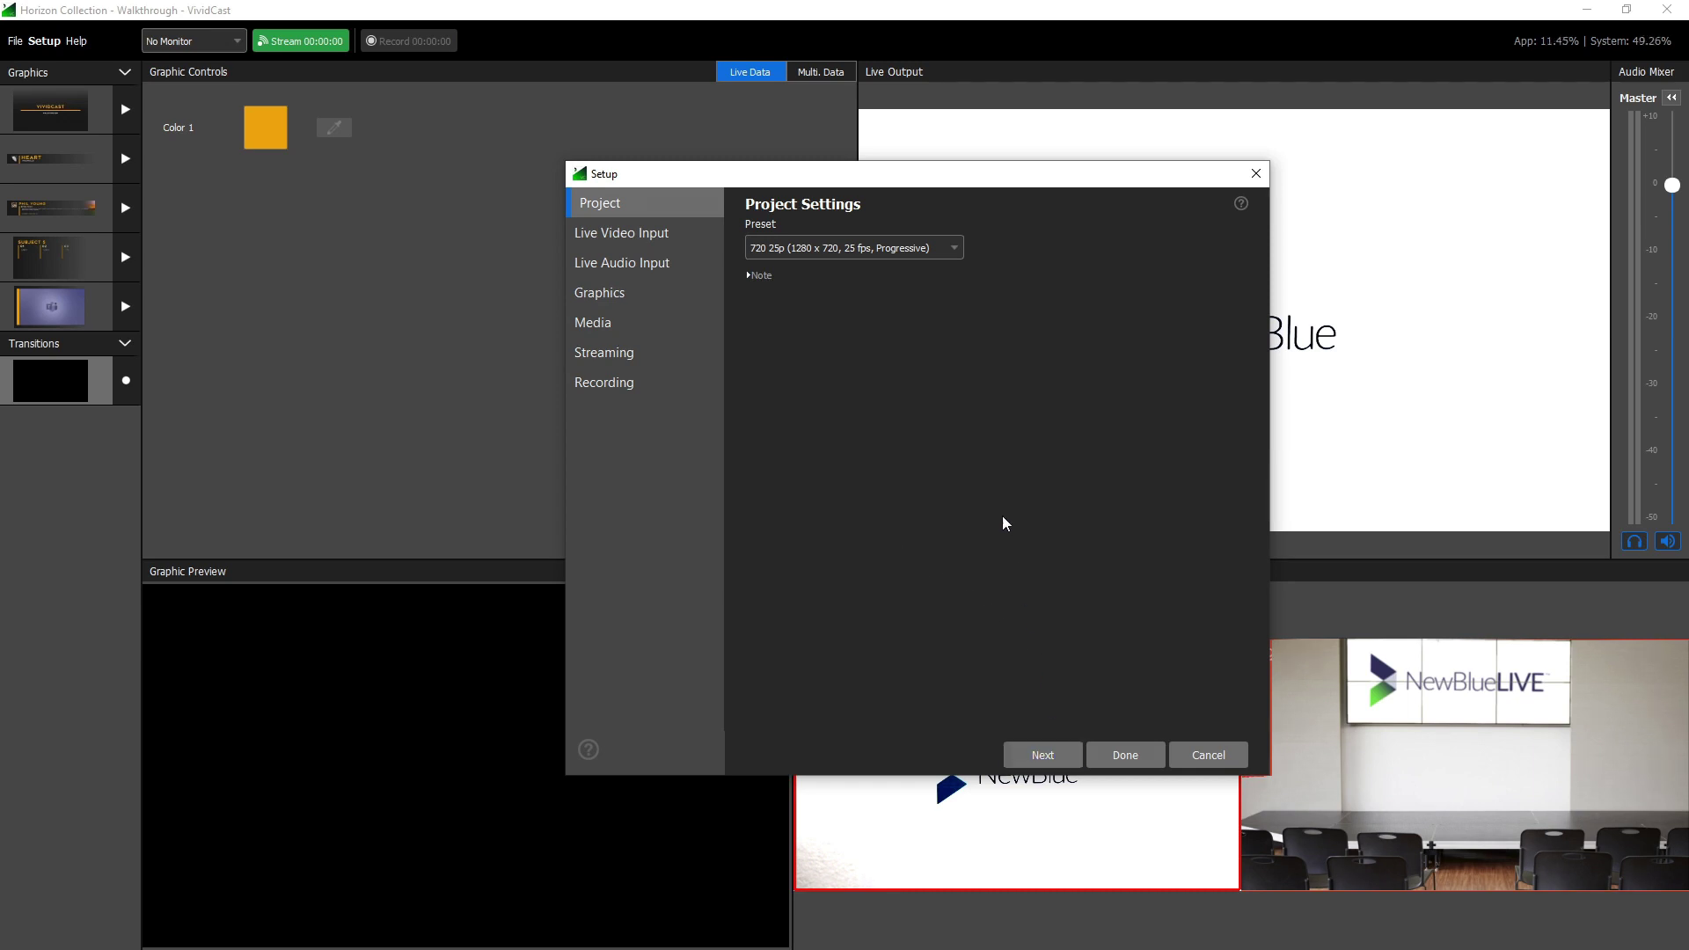
click(954, 249)
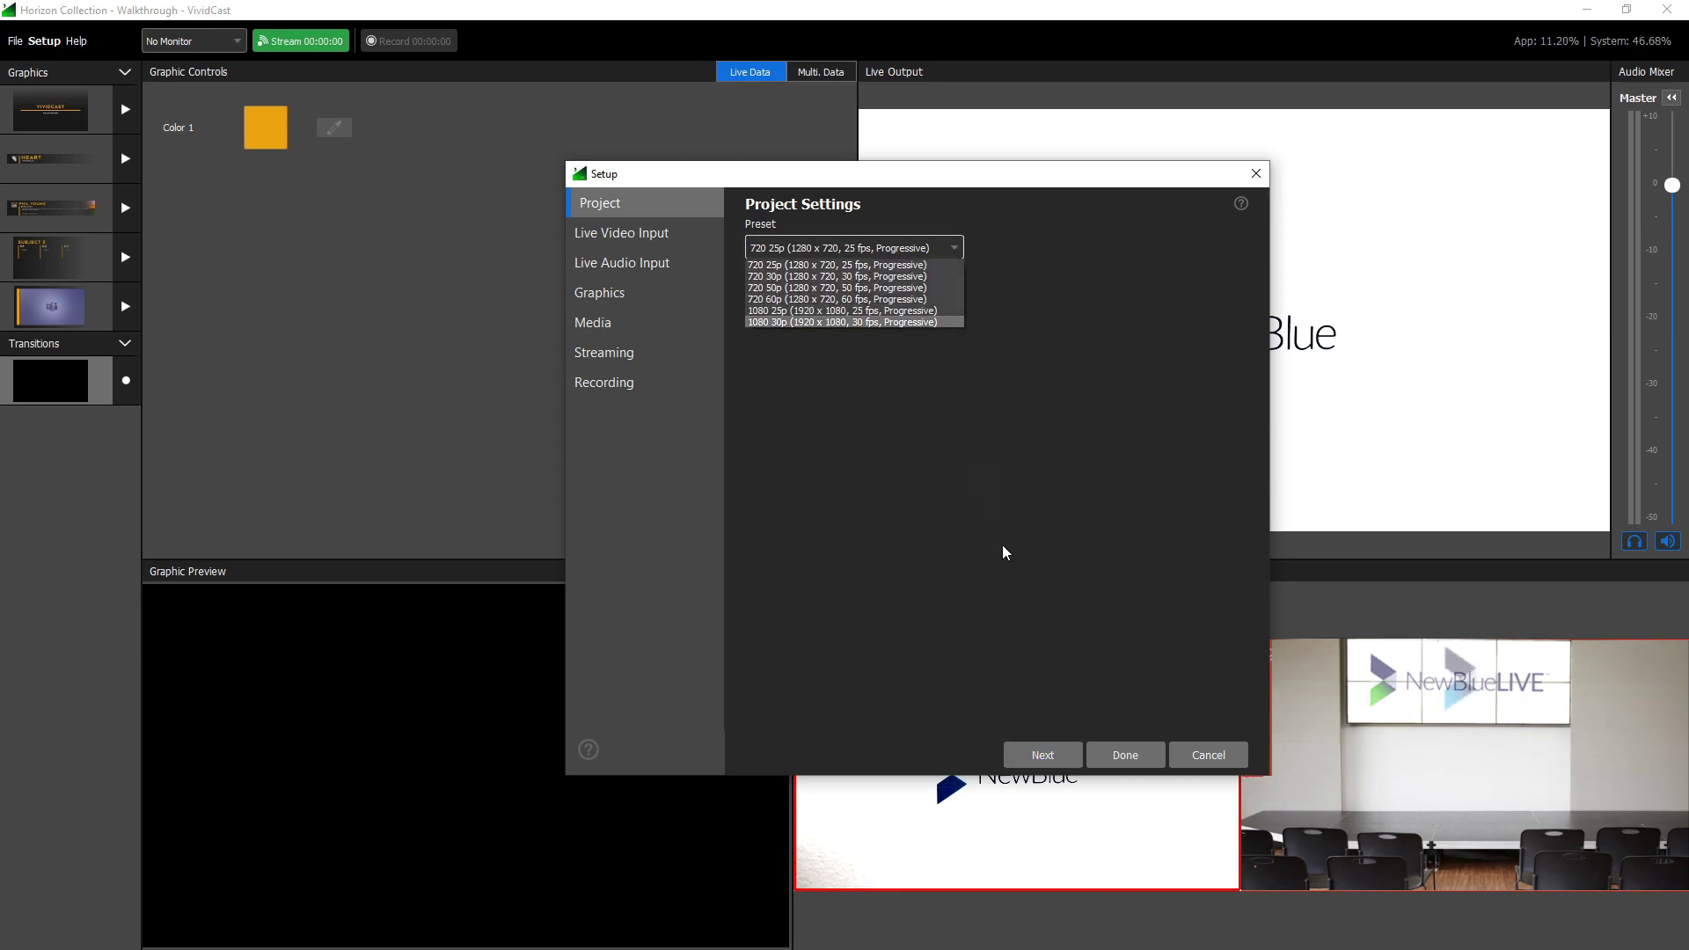
click(1029, 677)
click(1046, 753)
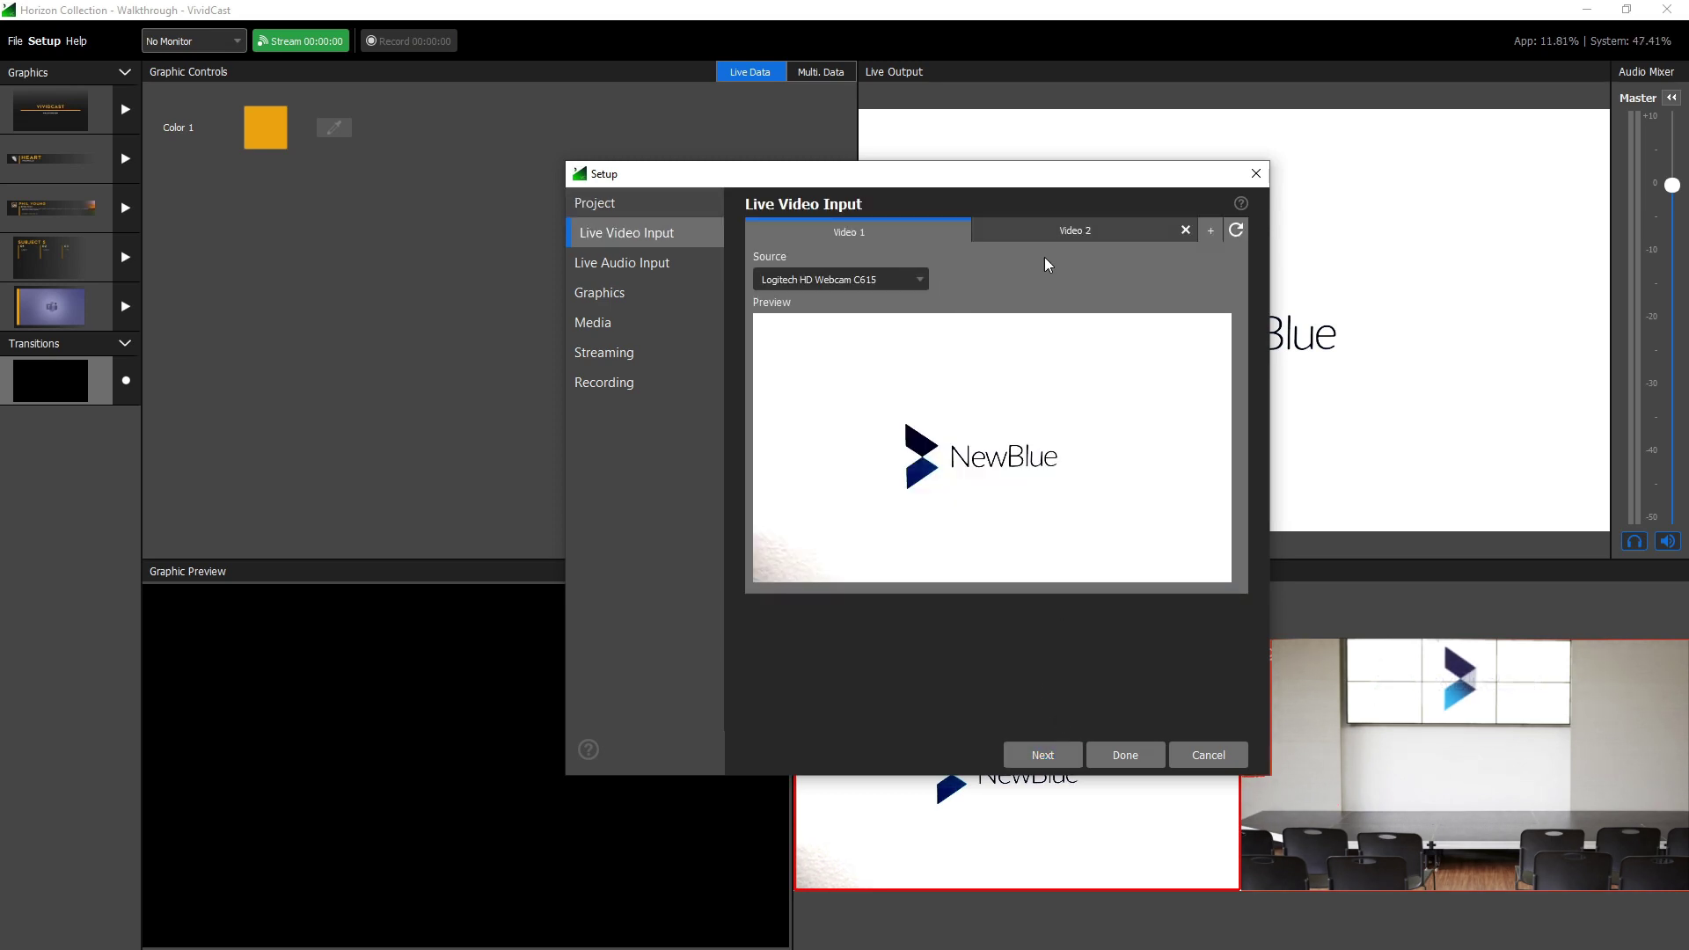
Step: Try a Video 3 input, remove it, and continue to audio with the two existing inputs
click(1210, 230)
click(922, 282)
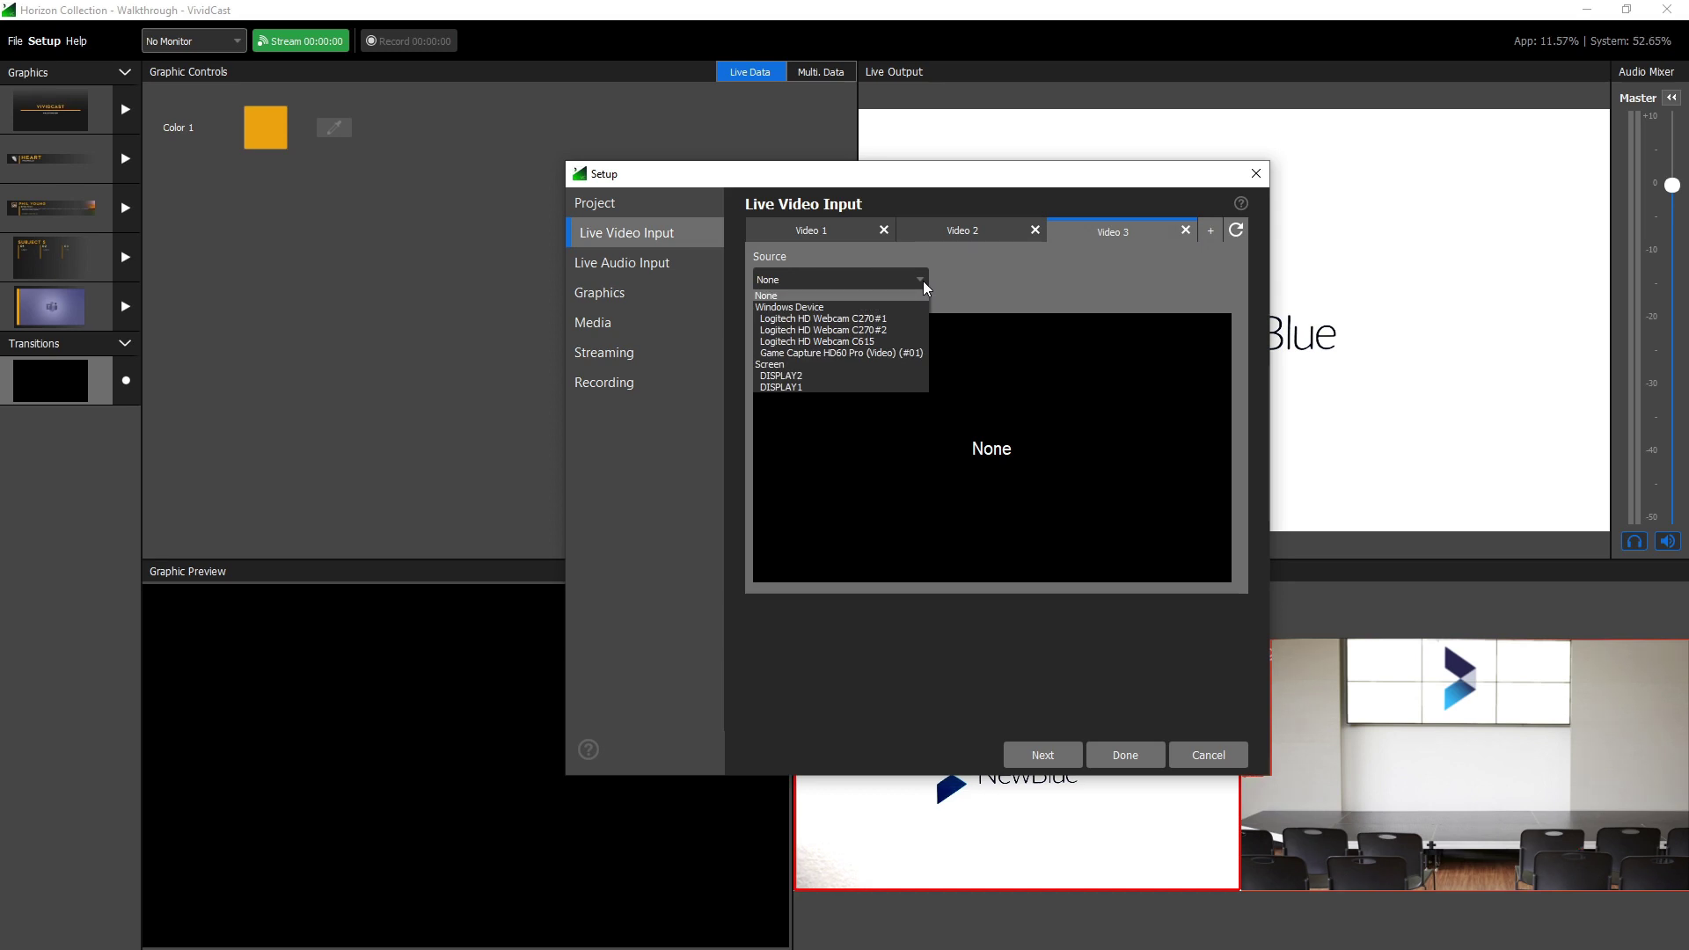
click(924, 287)
click(1185, 231)
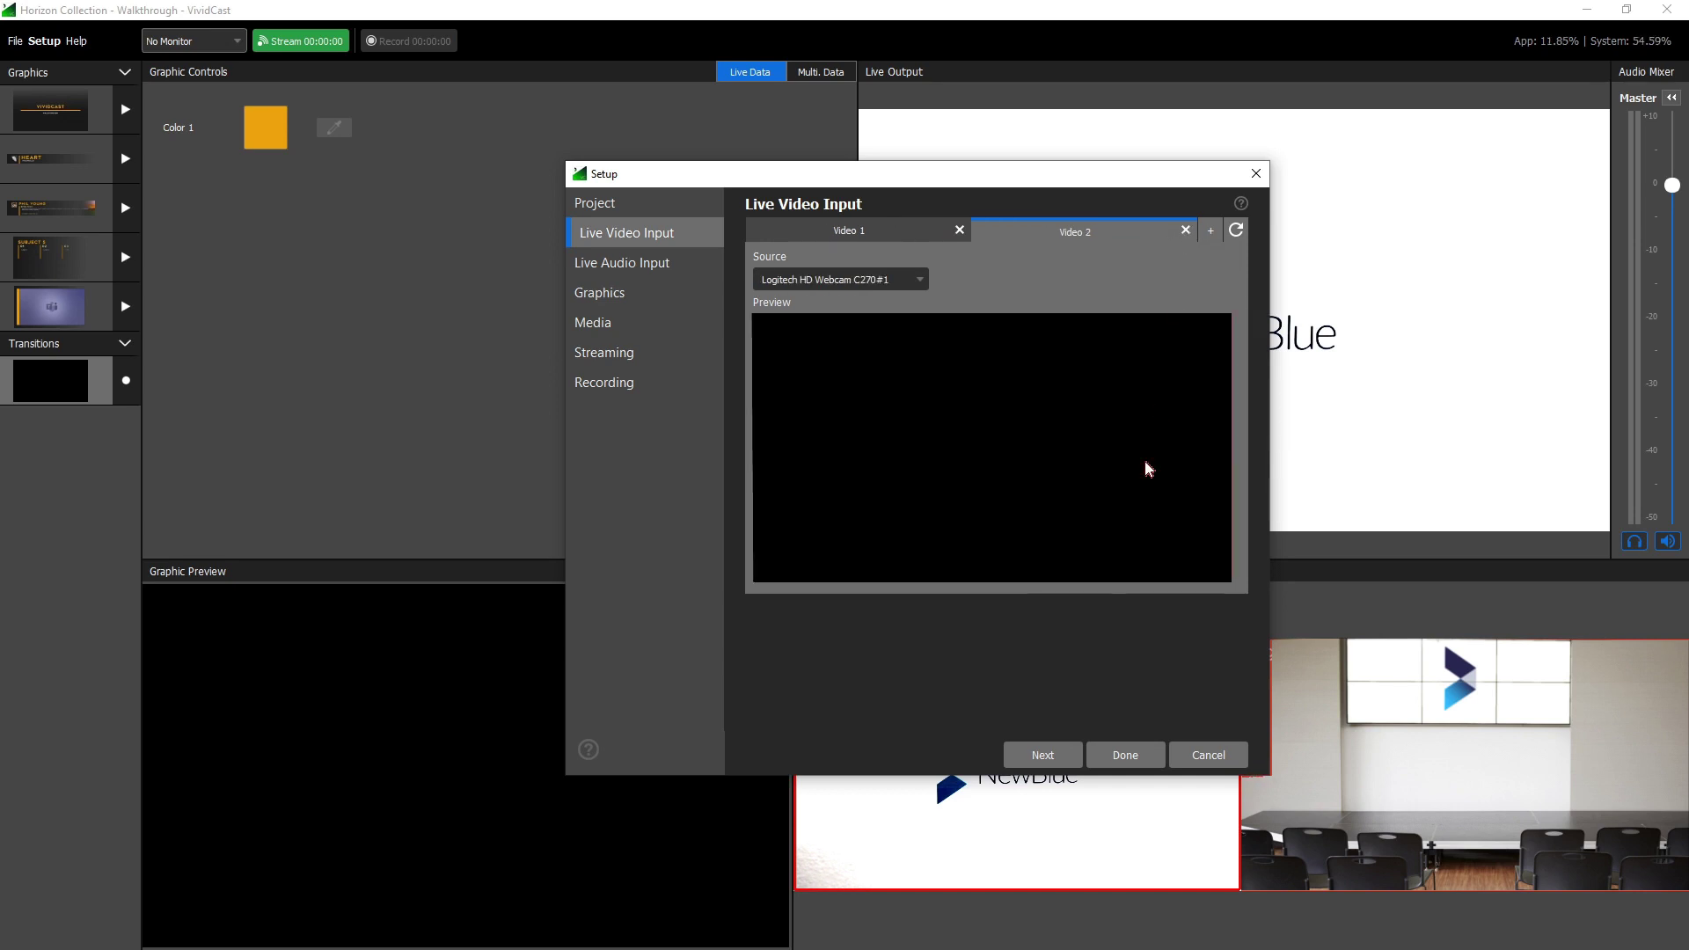
click(1043, 756)
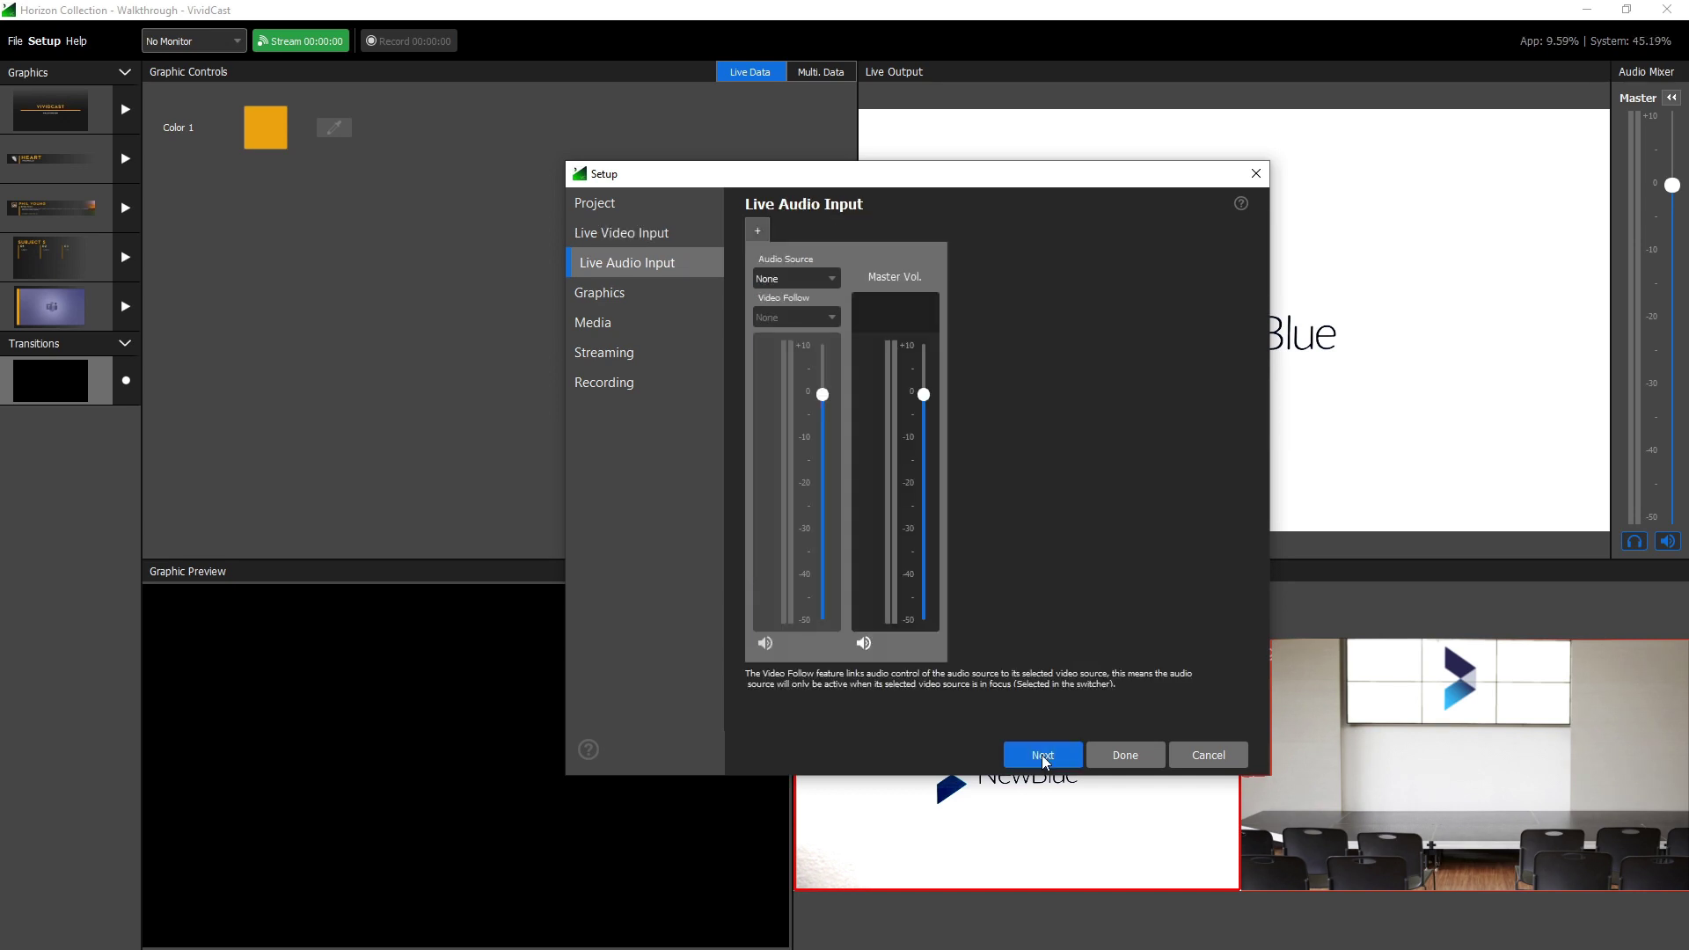
Step: Add a Yeti Microphone channel tied to the Logitech webcam at about -15 dB, then remove it
click(758, 230)
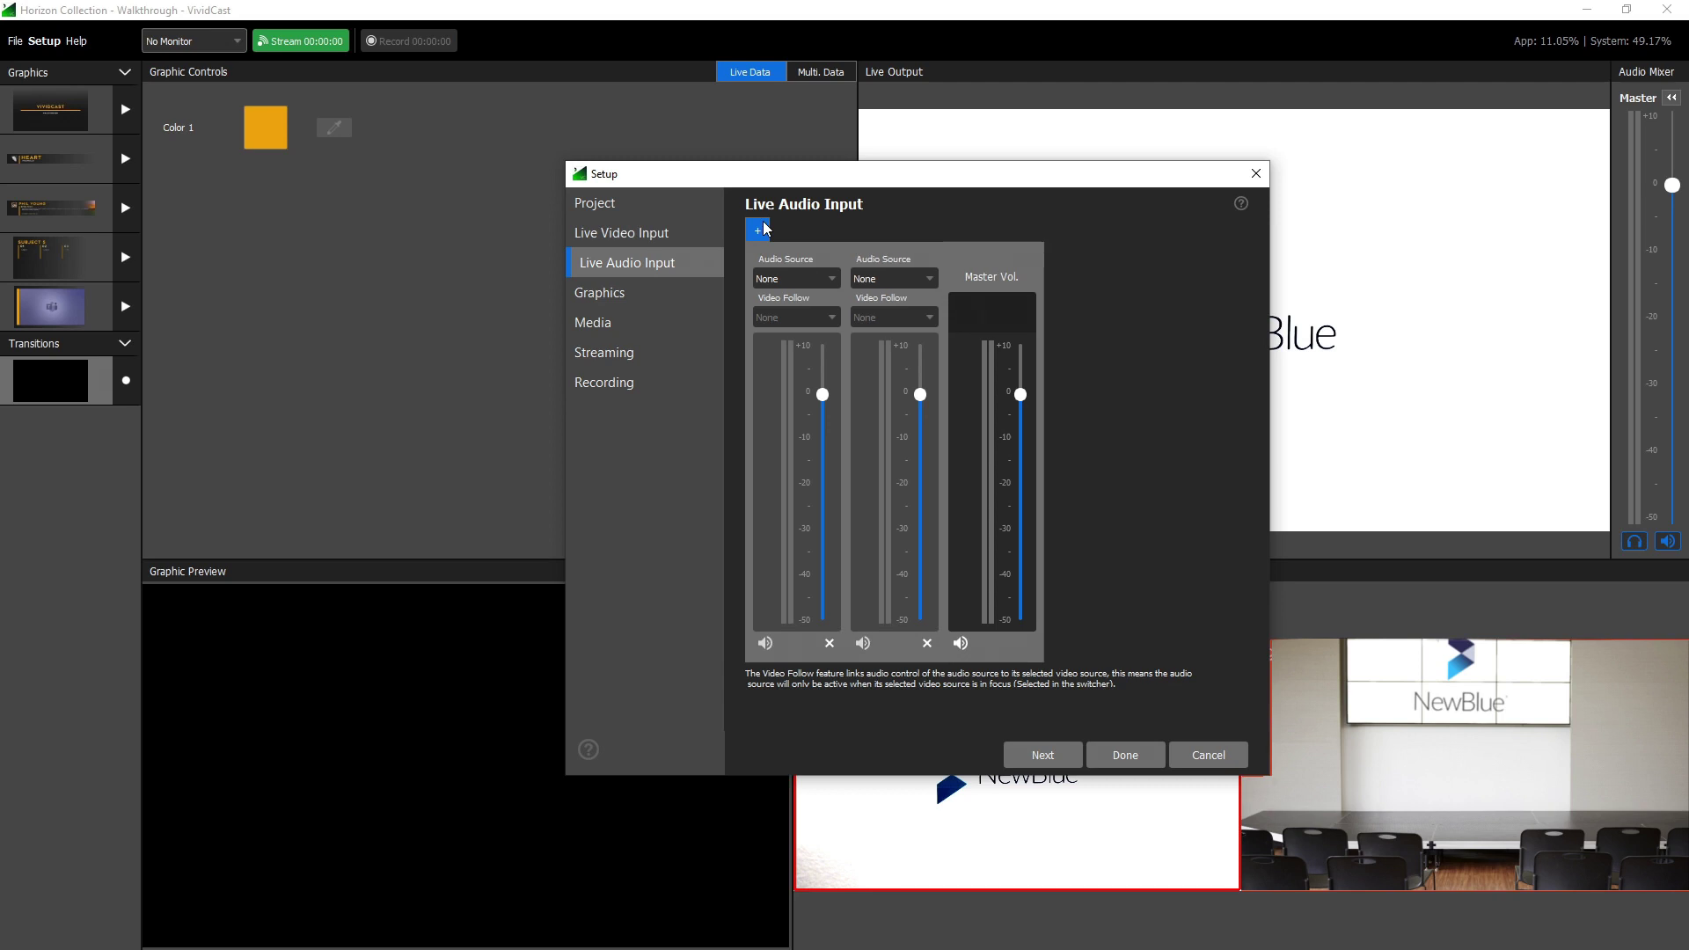
click(832, 278)
click(841, 354)
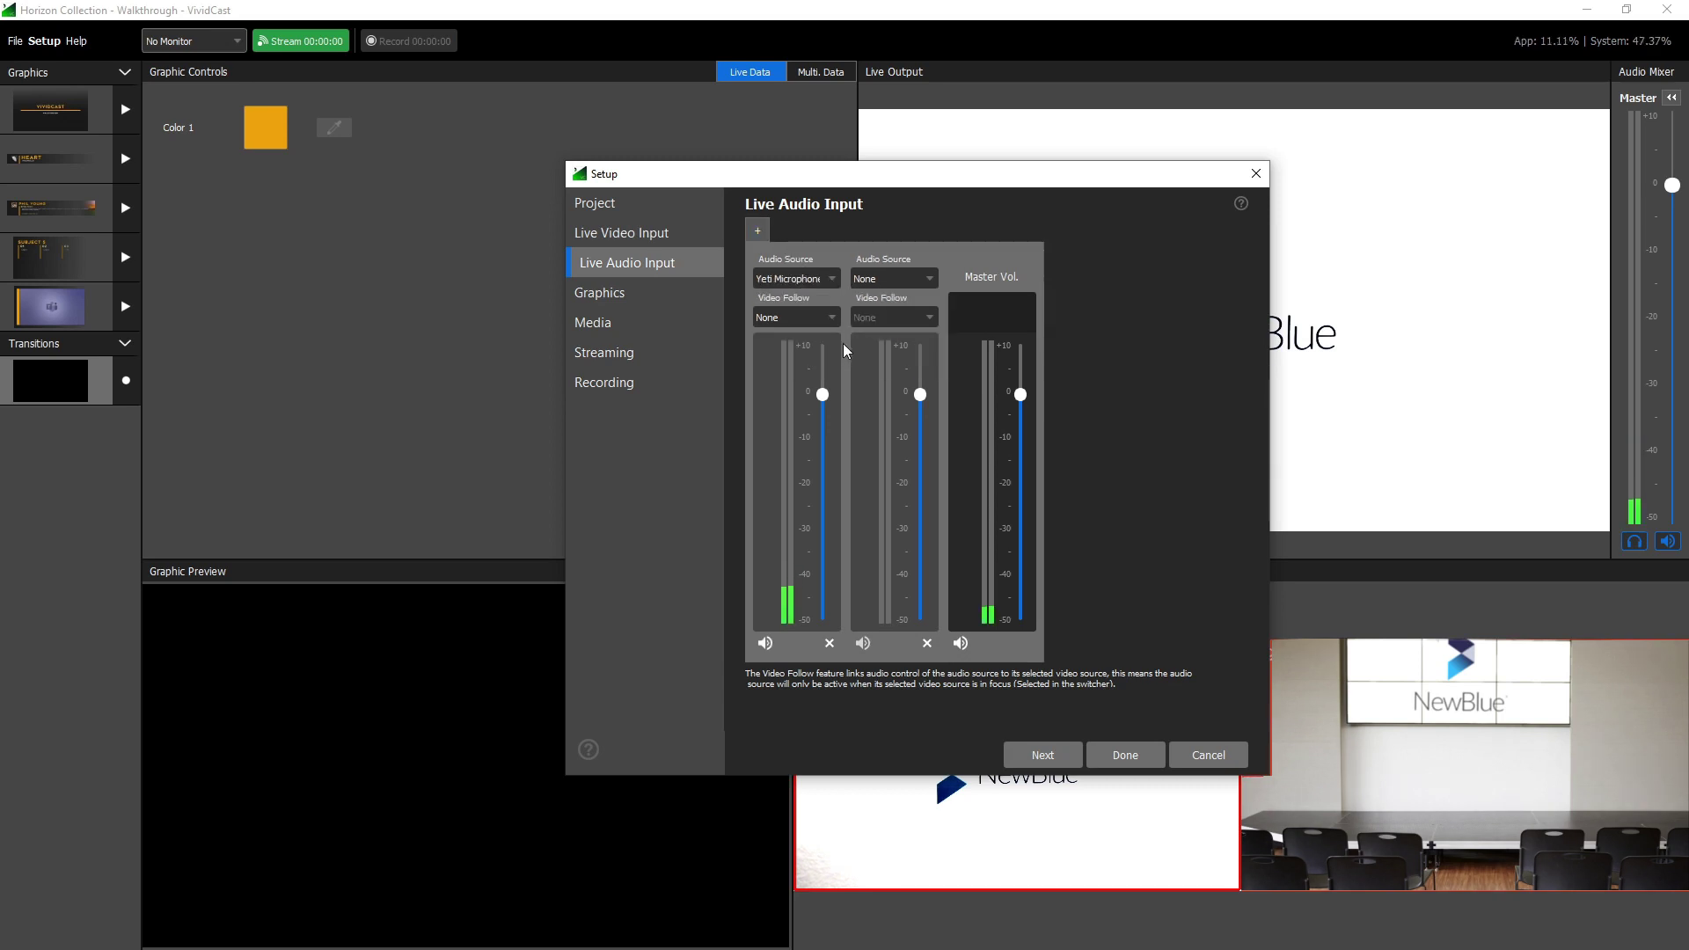
click(835, 318)
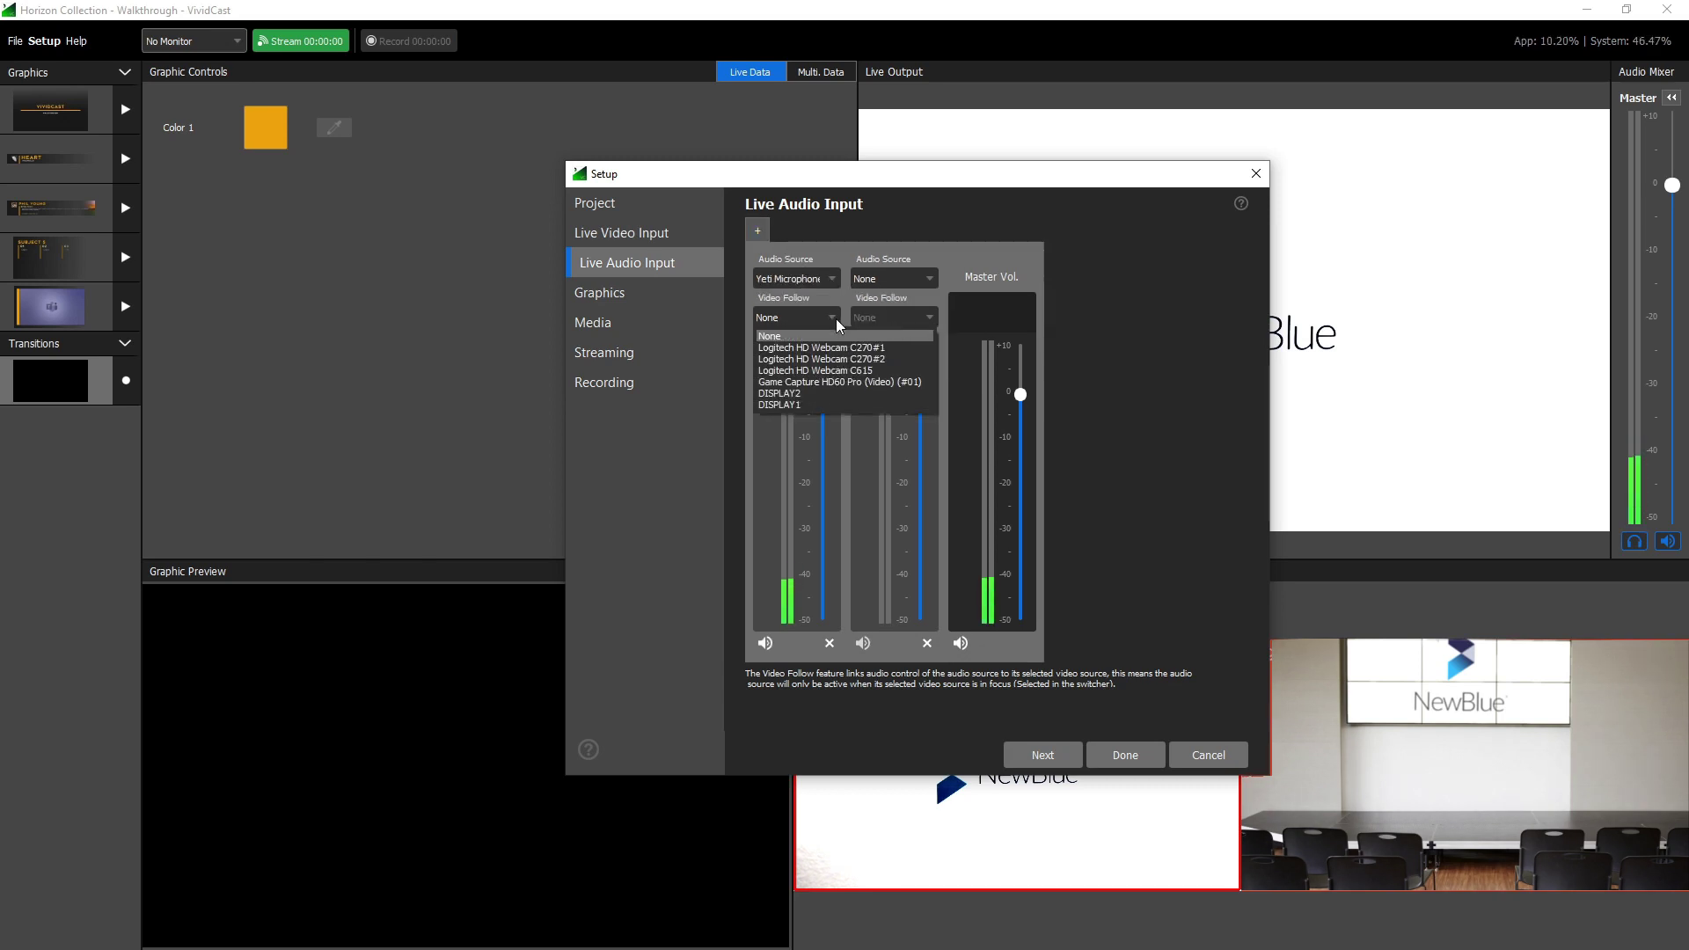
click(814, 370)
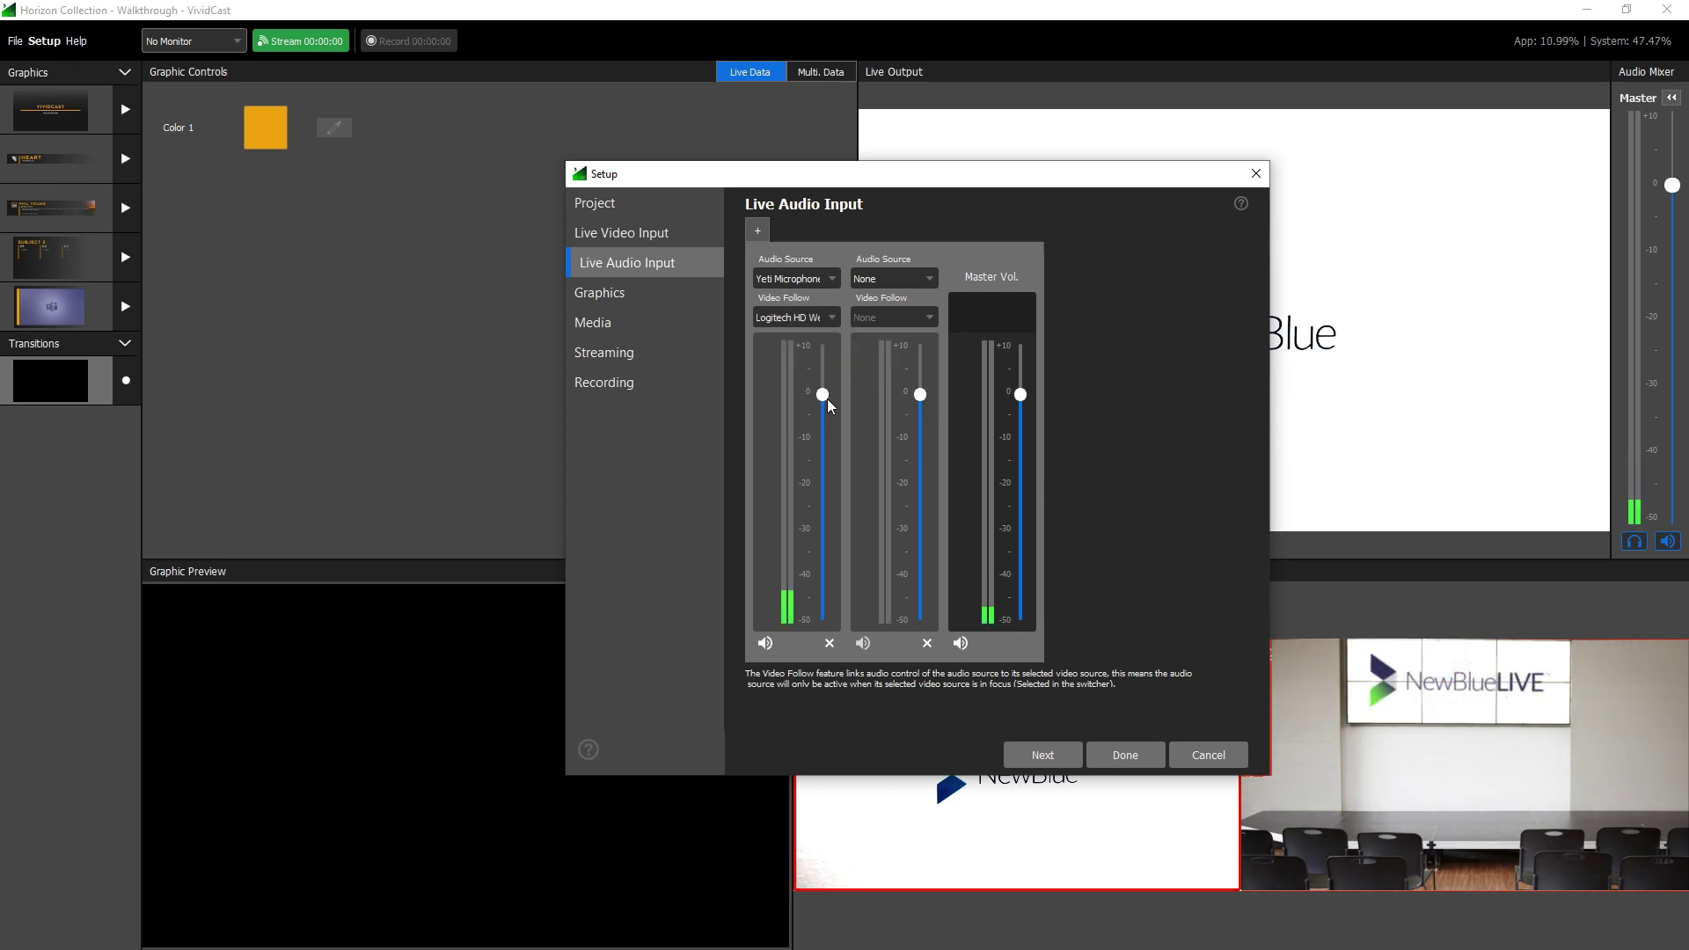
drag(823, 396, 828, 473)
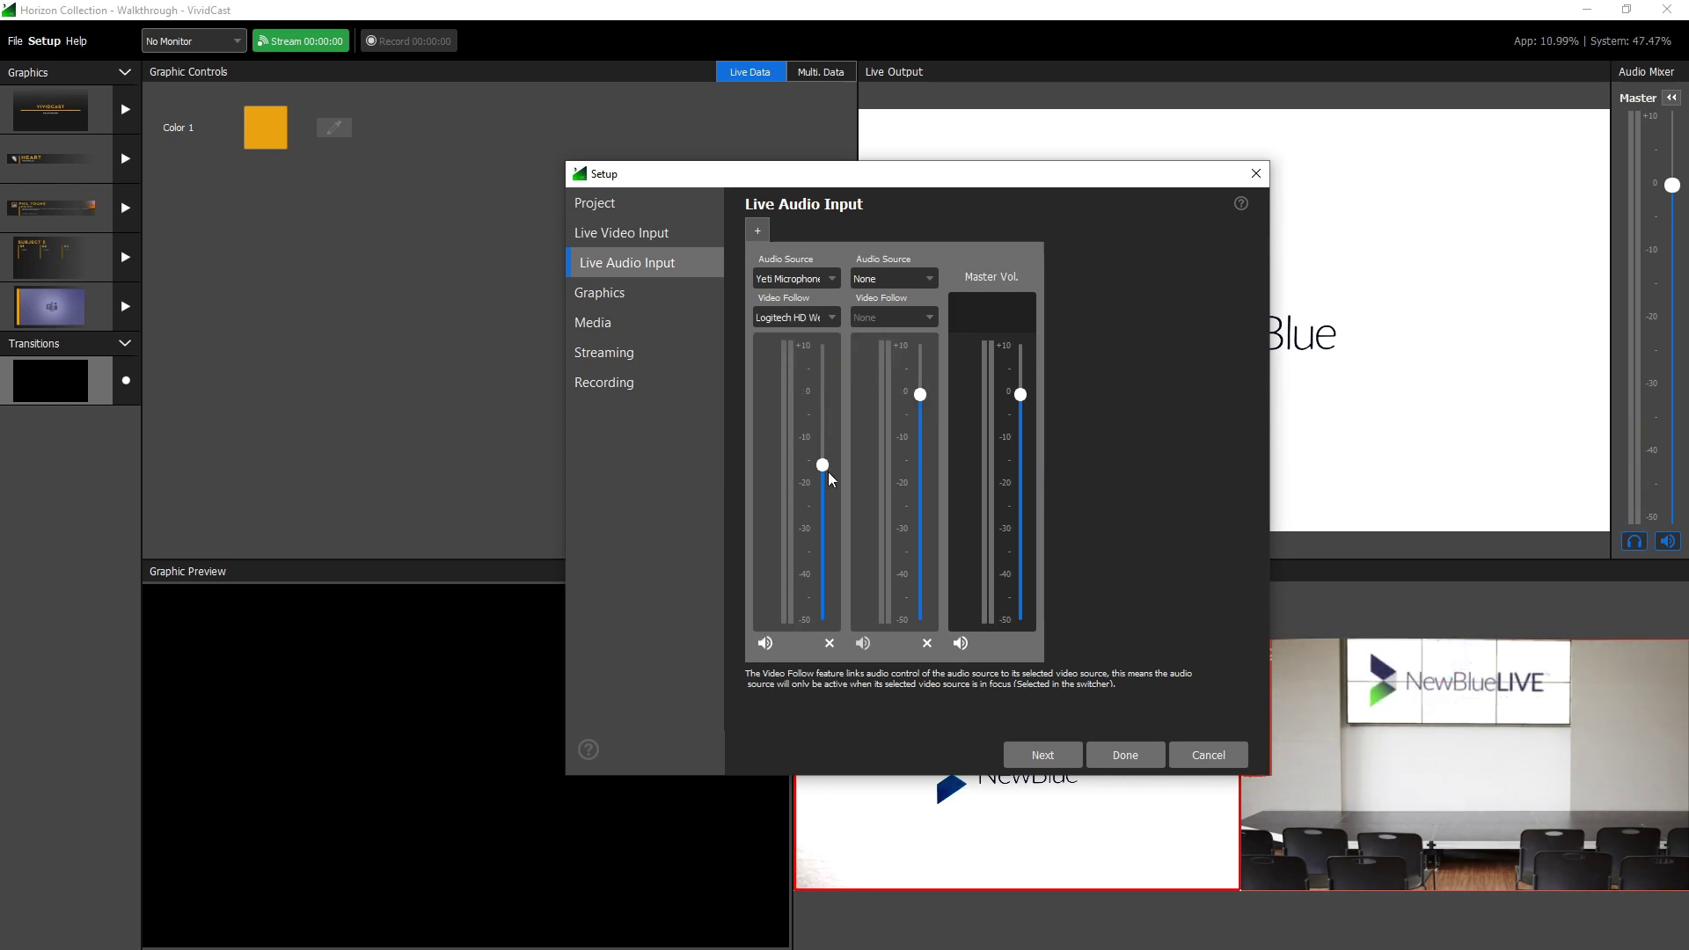
click(830, 643)
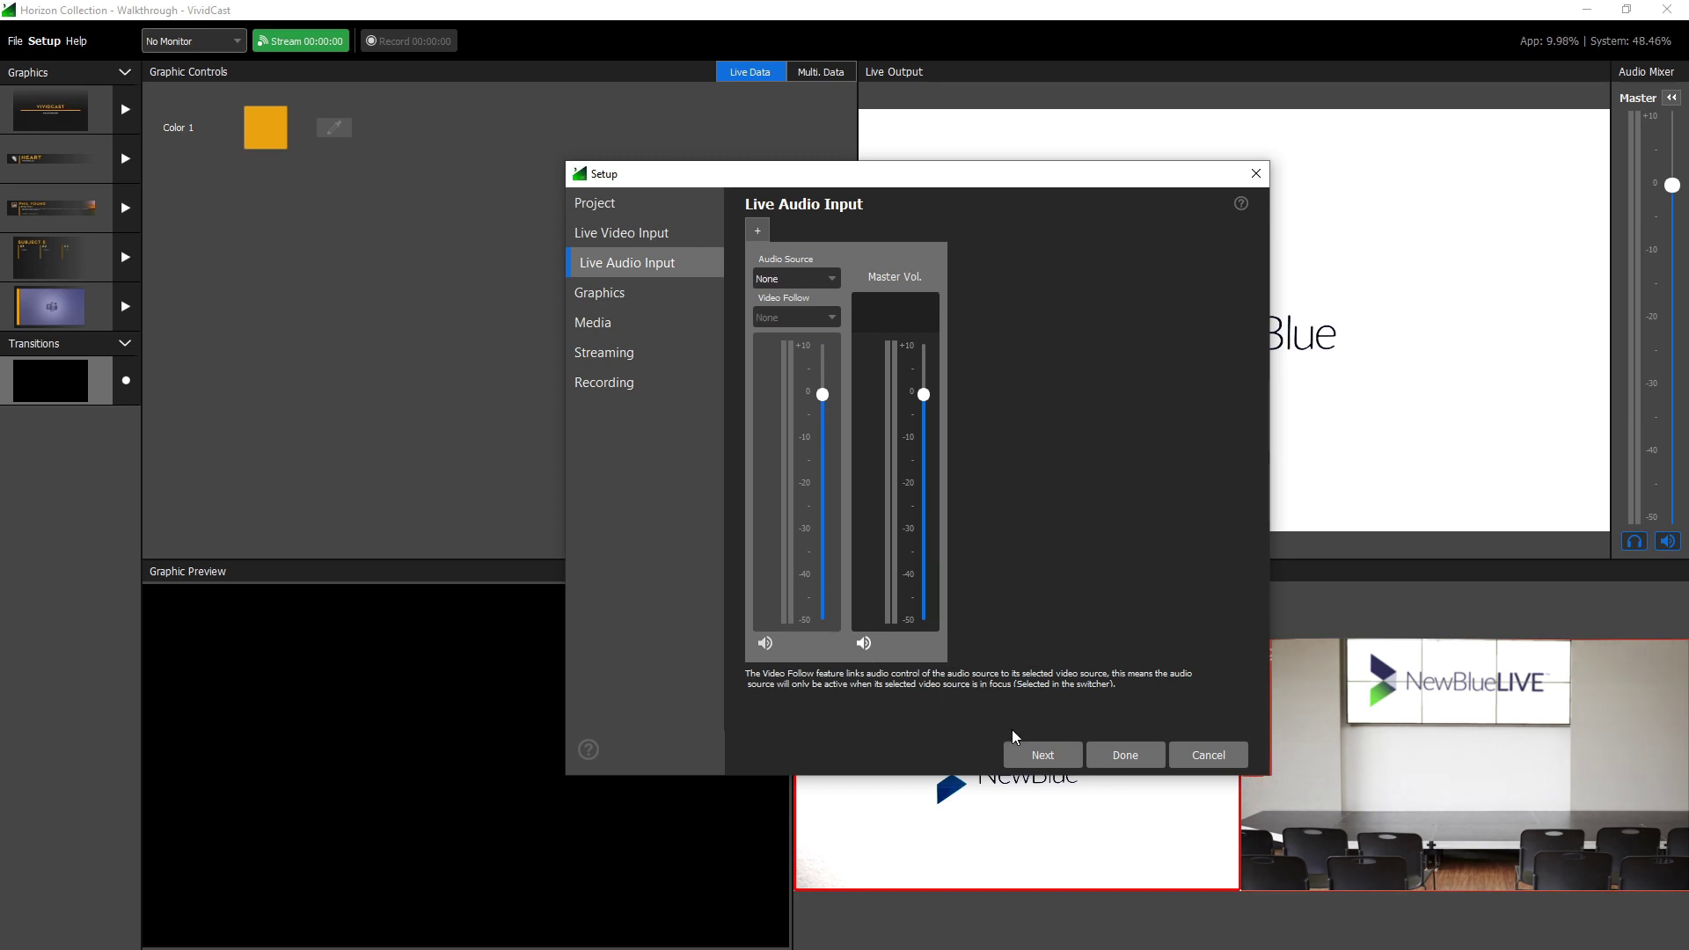
Step: On the Graphics page, browse the template library without adding anything, then create a new graphic
click(1042, 756)
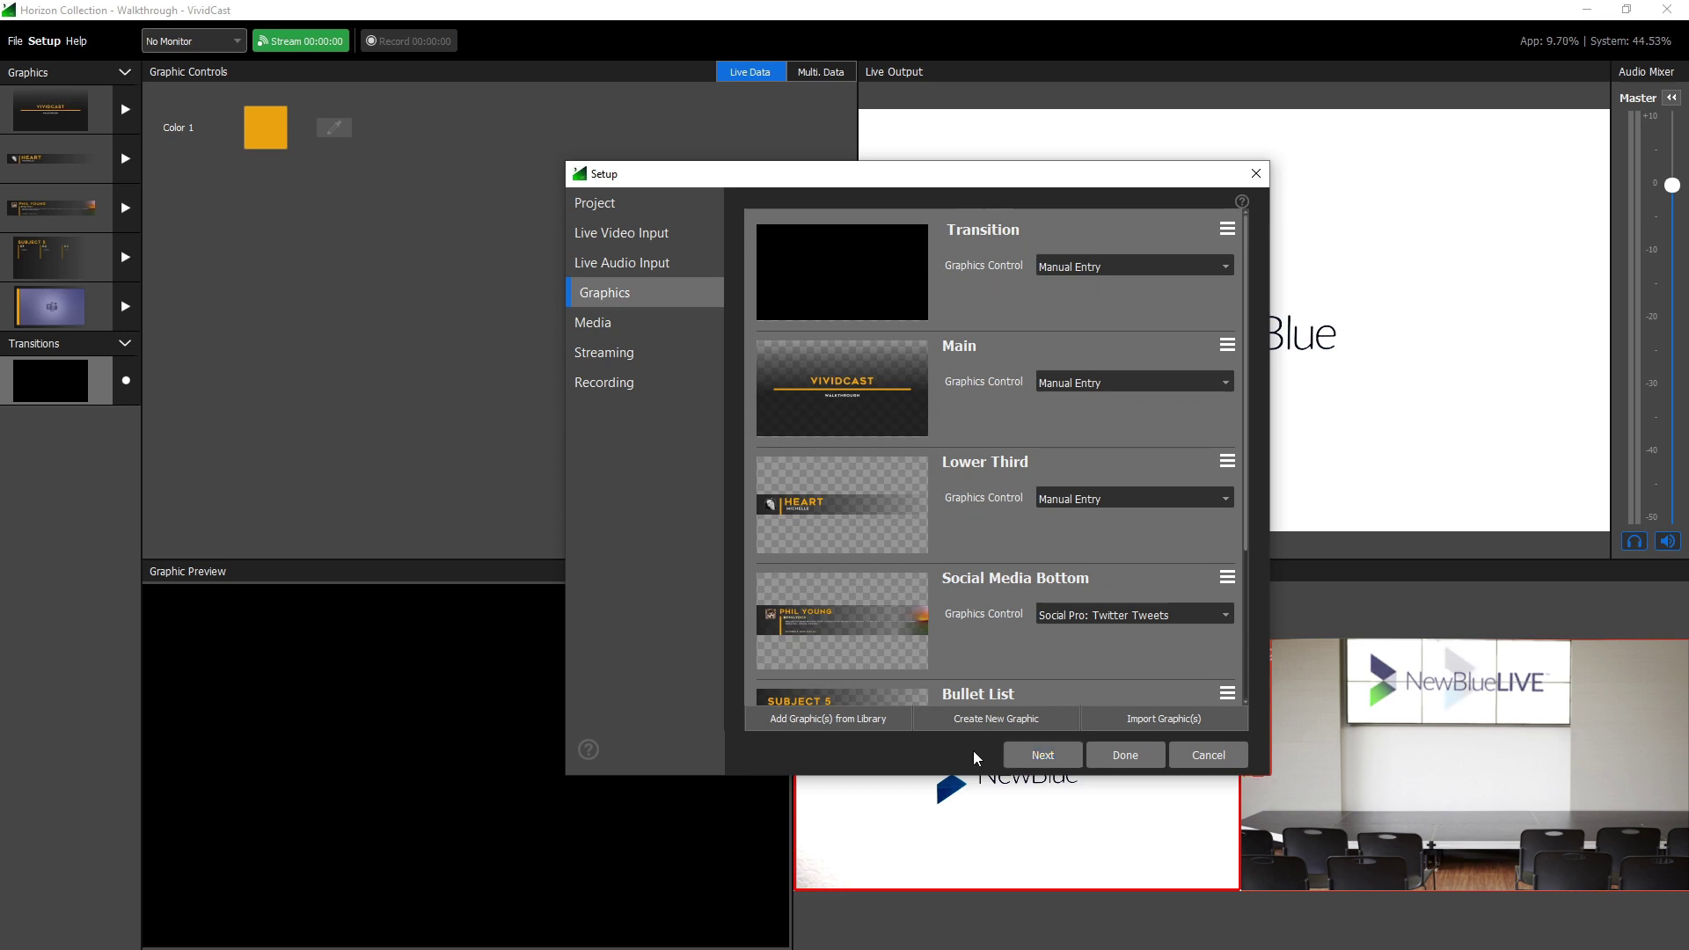
click(858, 720)
drag(1057, 362, 1032, 552)
click(1029, 706)
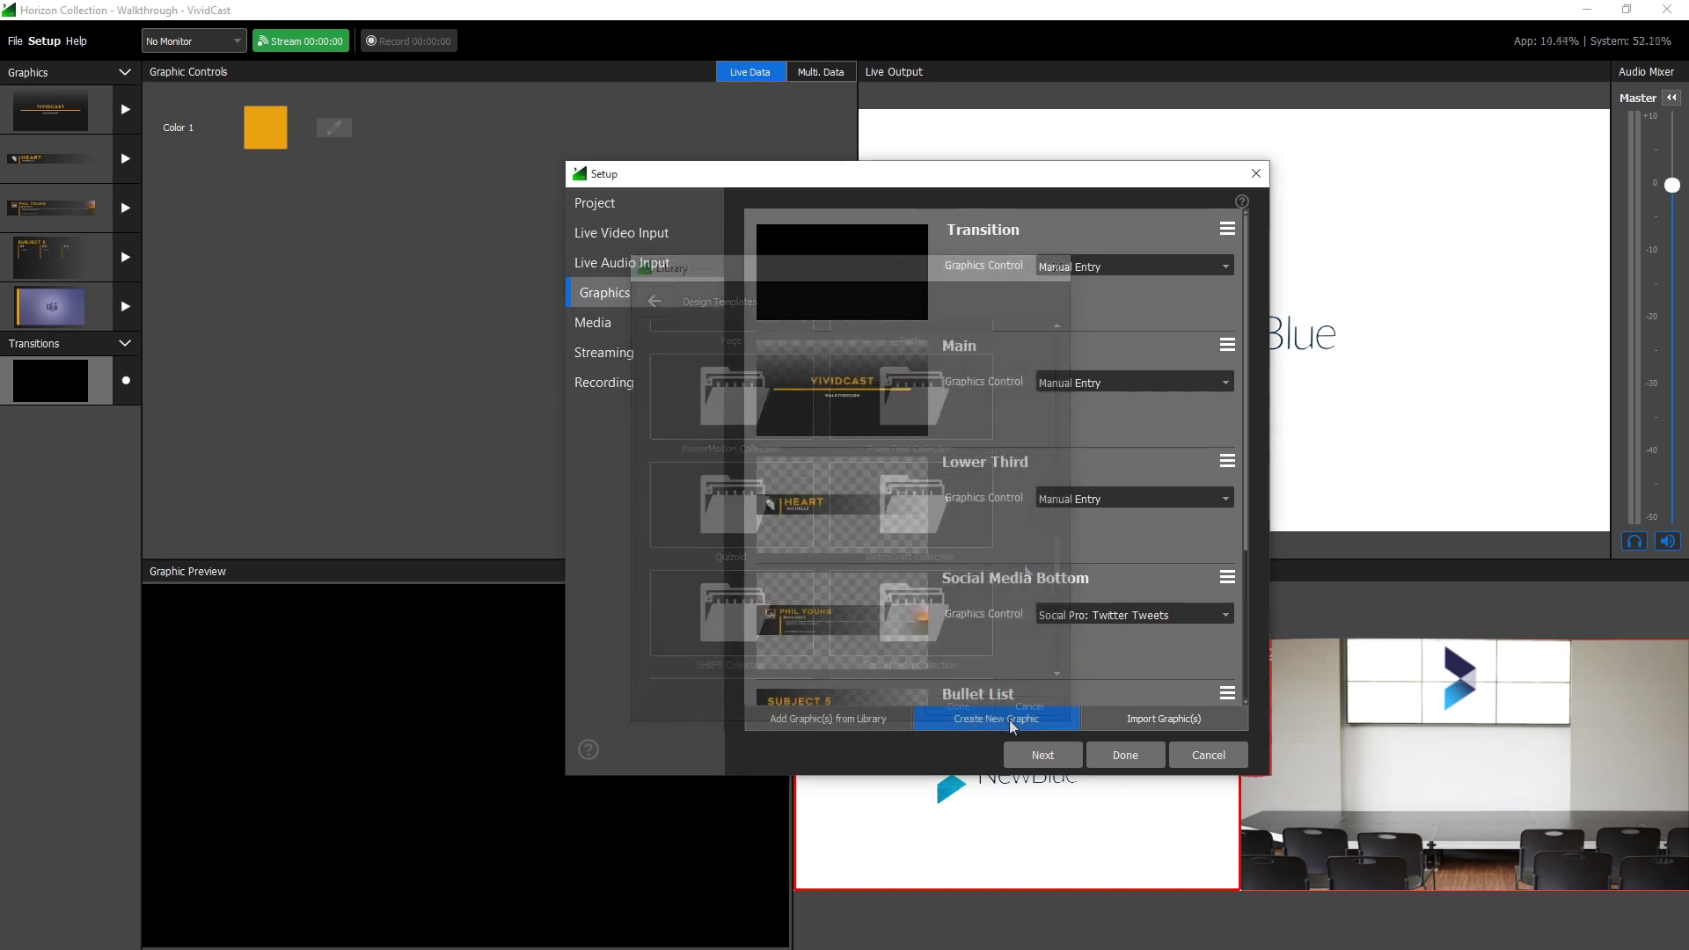
click(1010, 719)
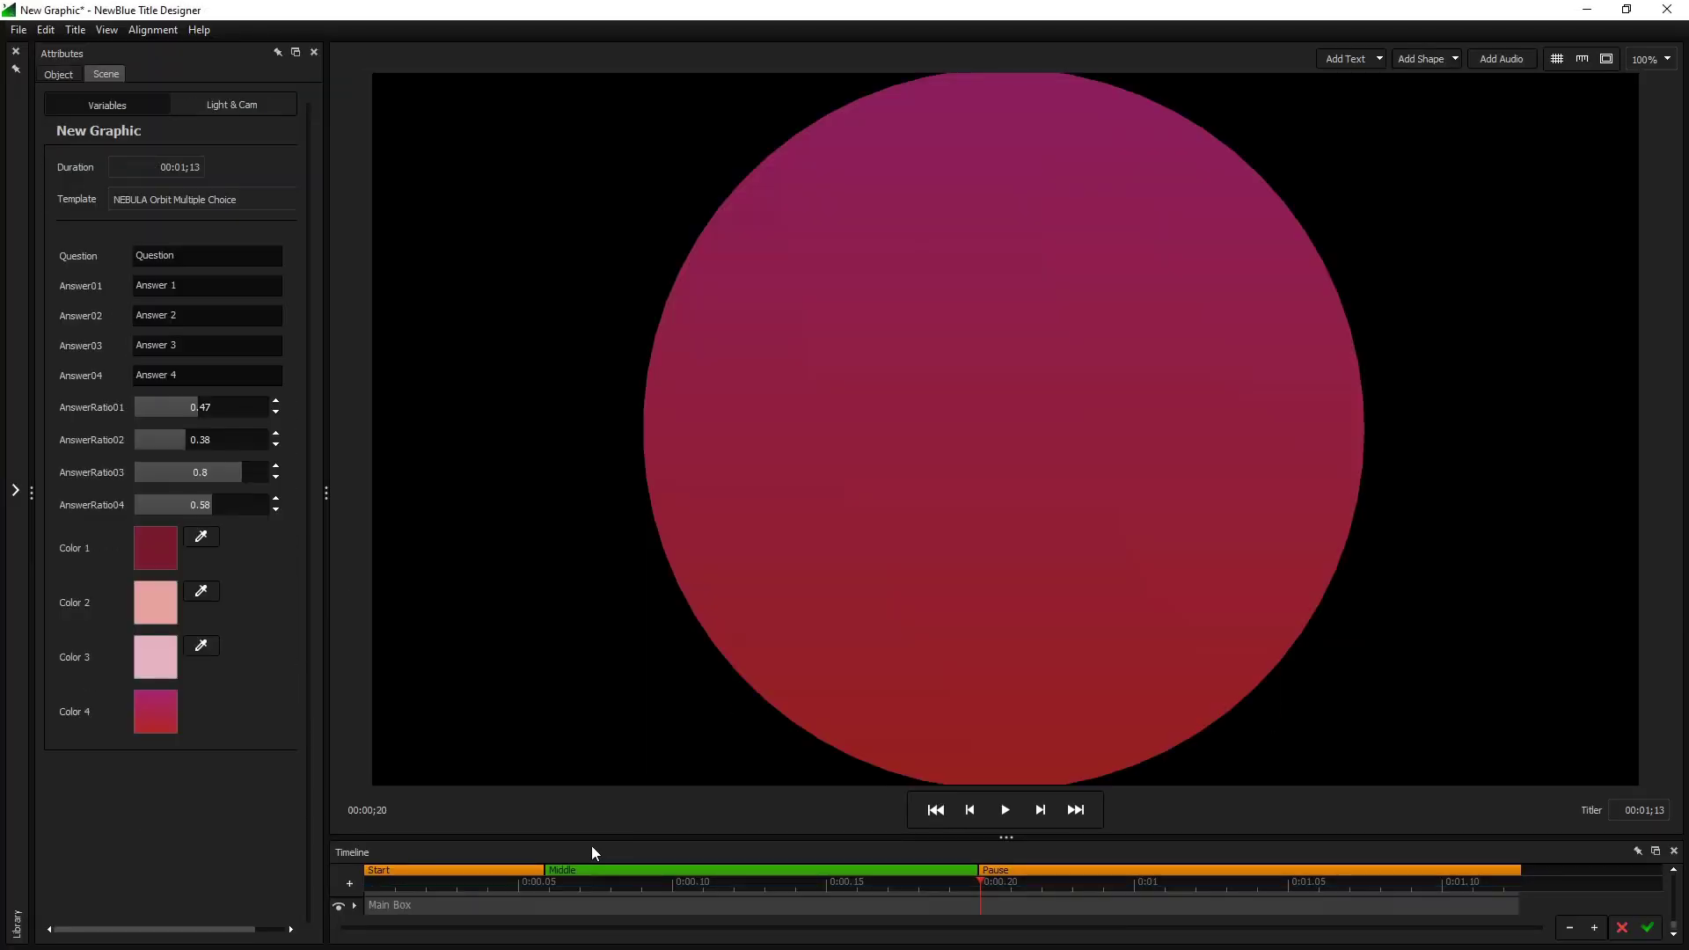
Step: Apply a letter transition to the QUESTION text and scrub the timeline to preview it
click(845, 878)
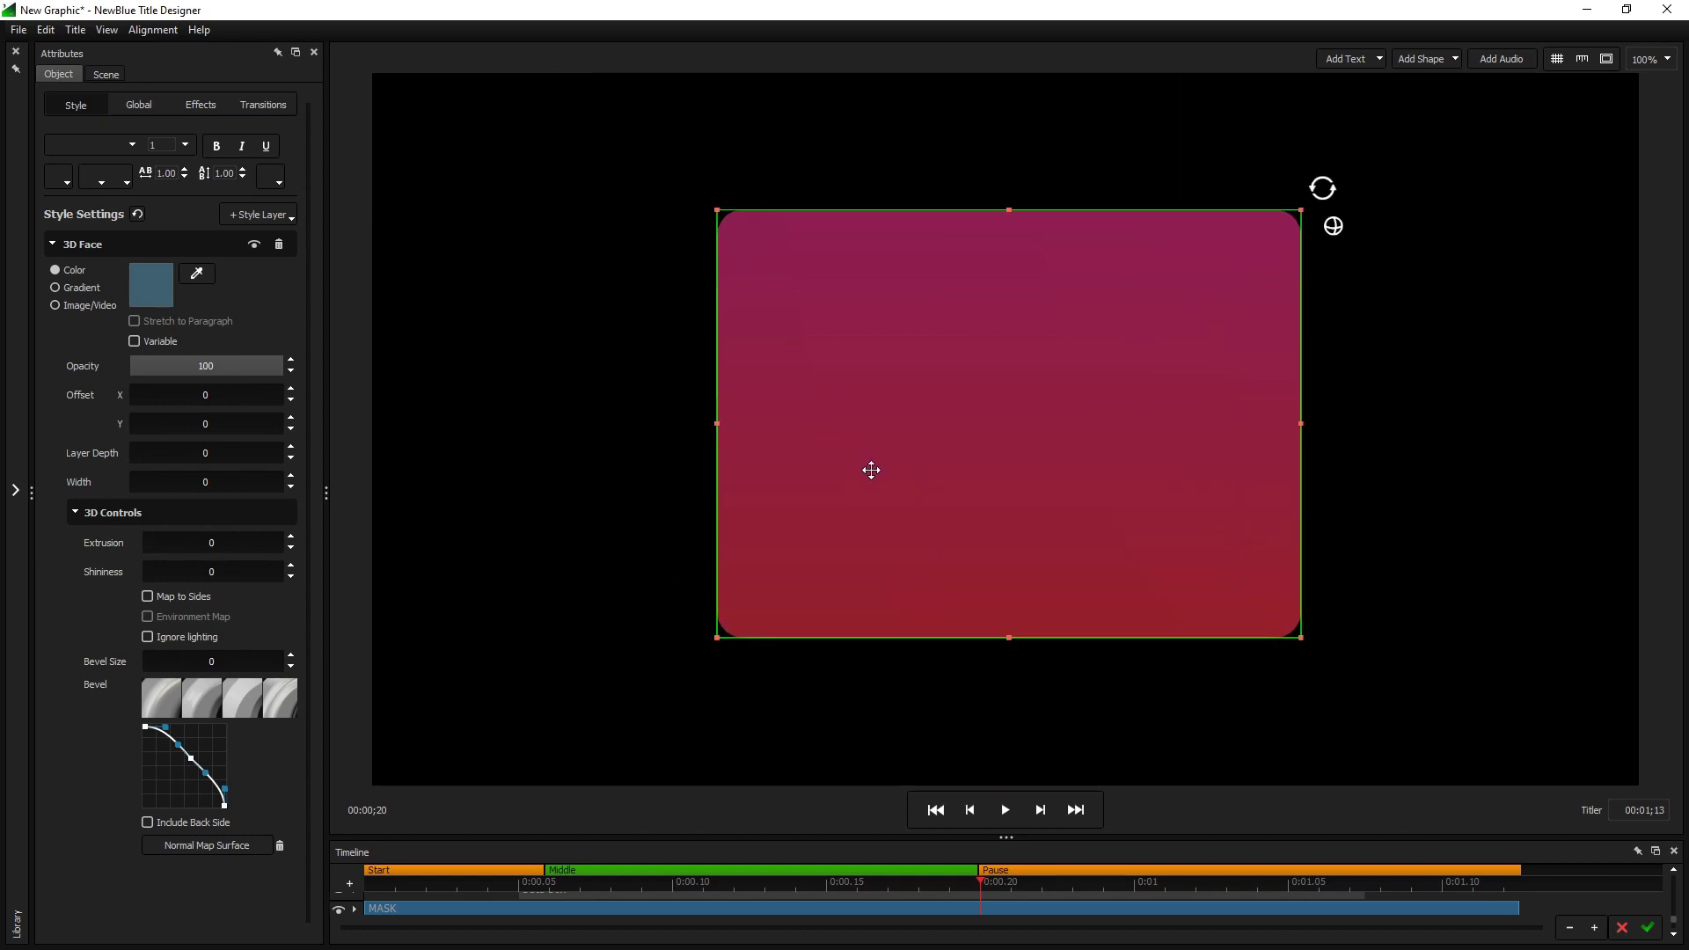
drag(848, 873, 925, 885)
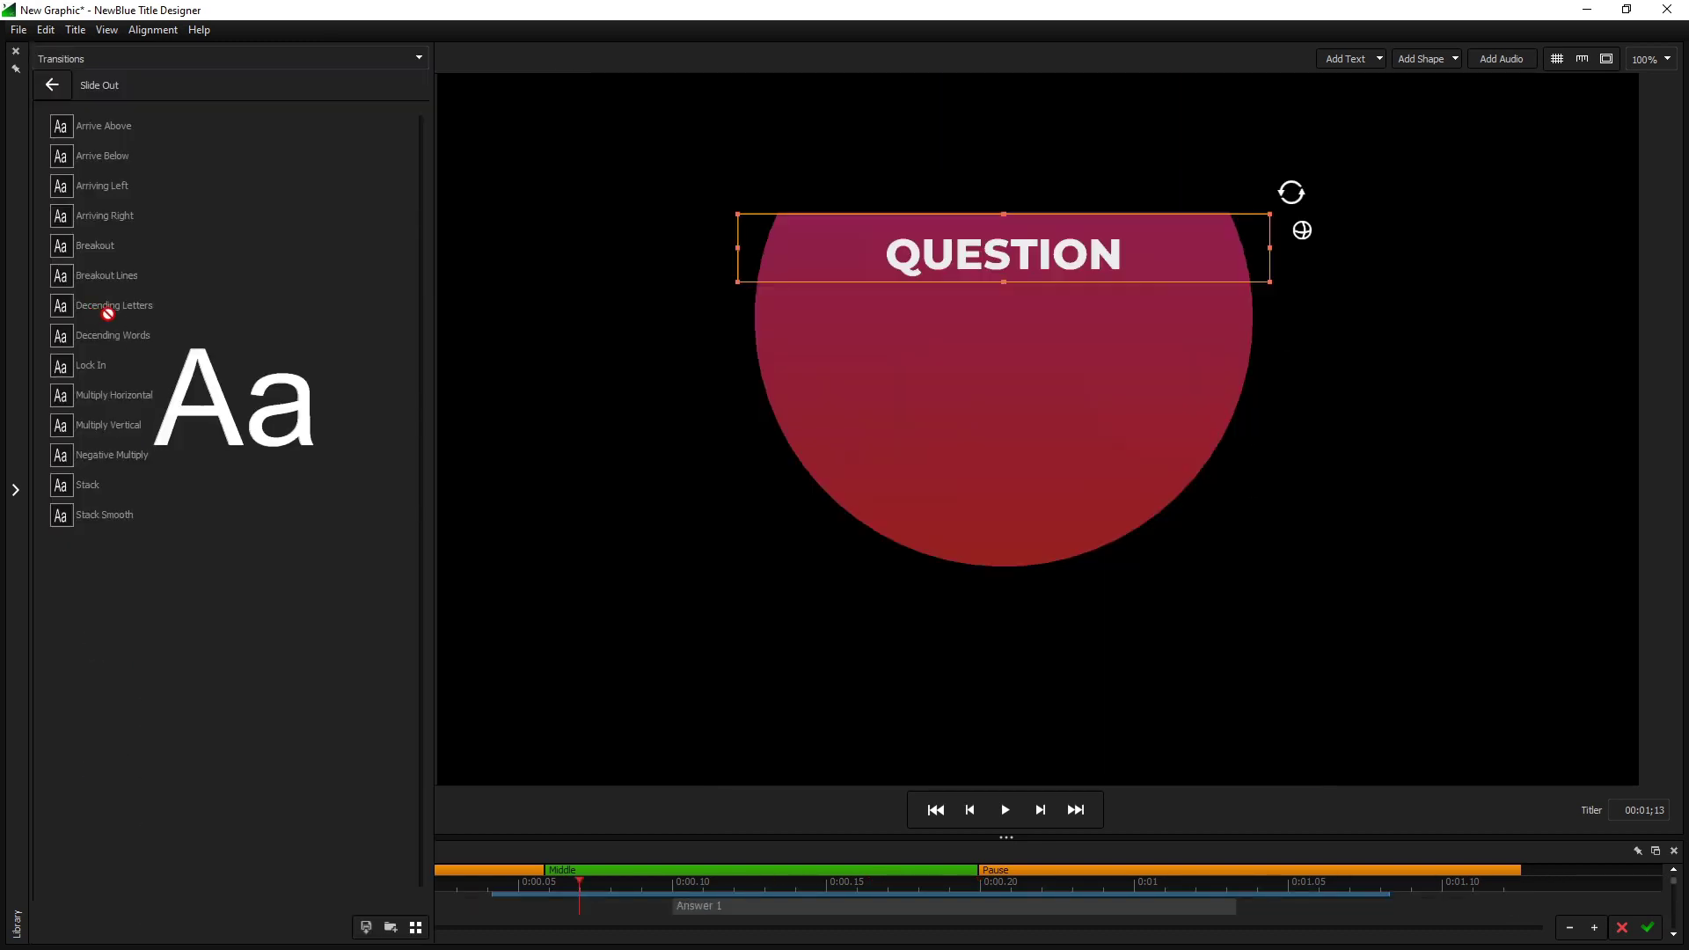
drag(106, 308, 973, 249)
drag(372, 883, 869, 883)
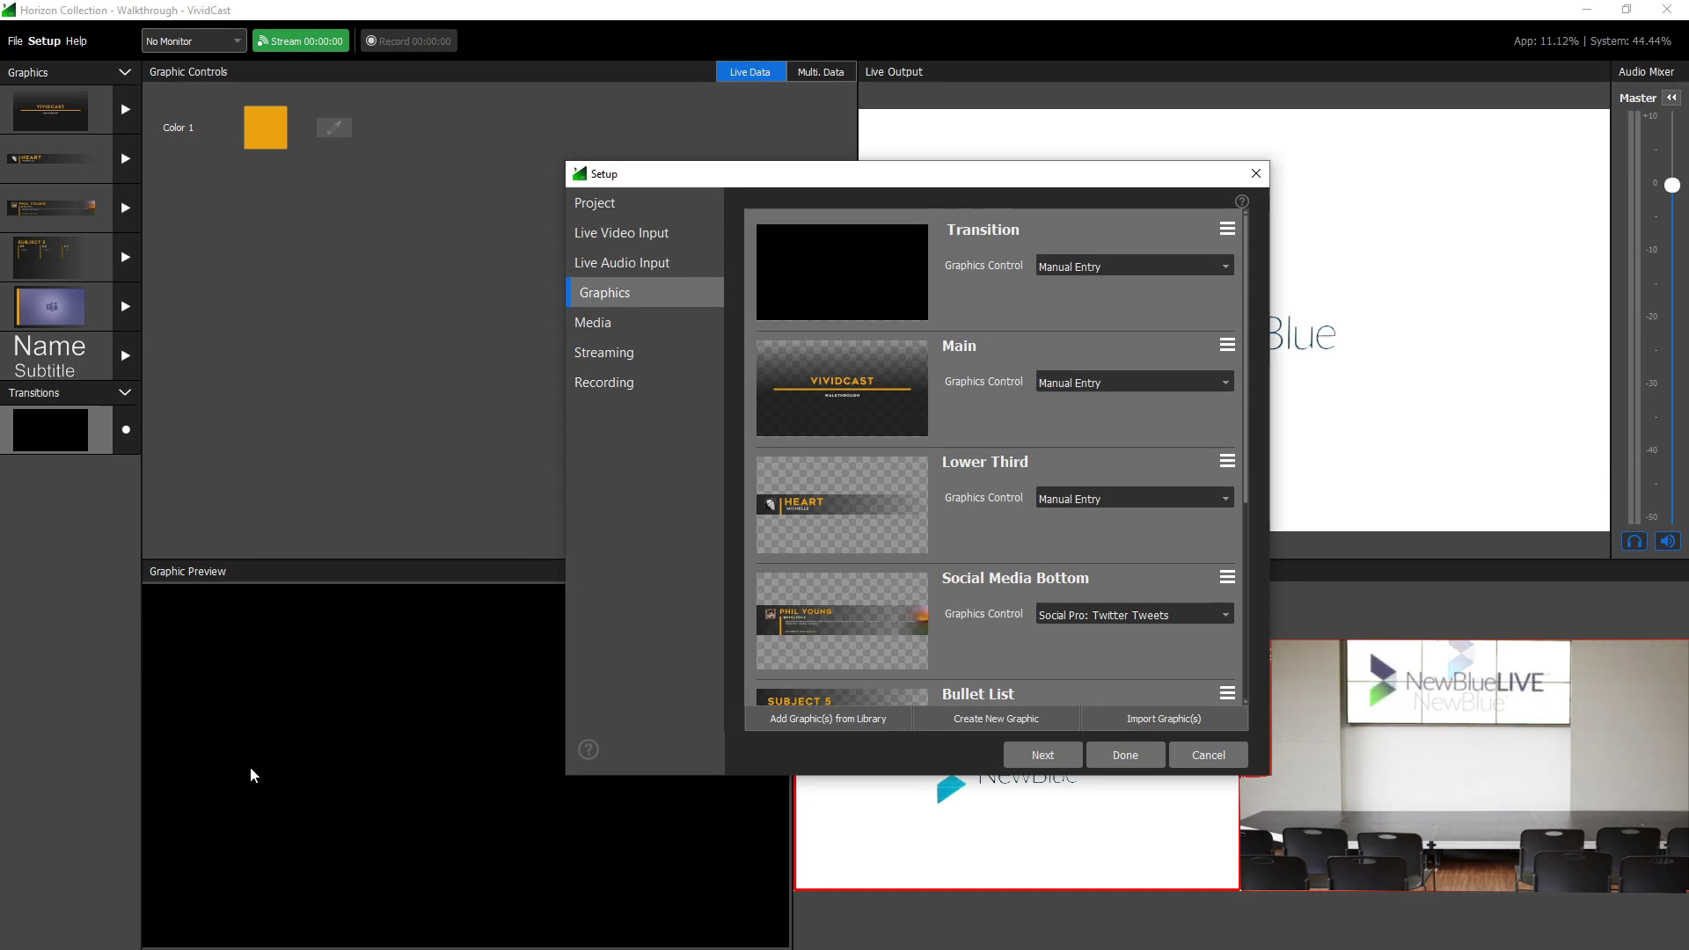
Step: Set the Lower Third's Graphics Control data source to Social Pro: Twitter Tweets
click(1222, 503)
mouse_move(1179, 578)
mouse_move(1302, 599)
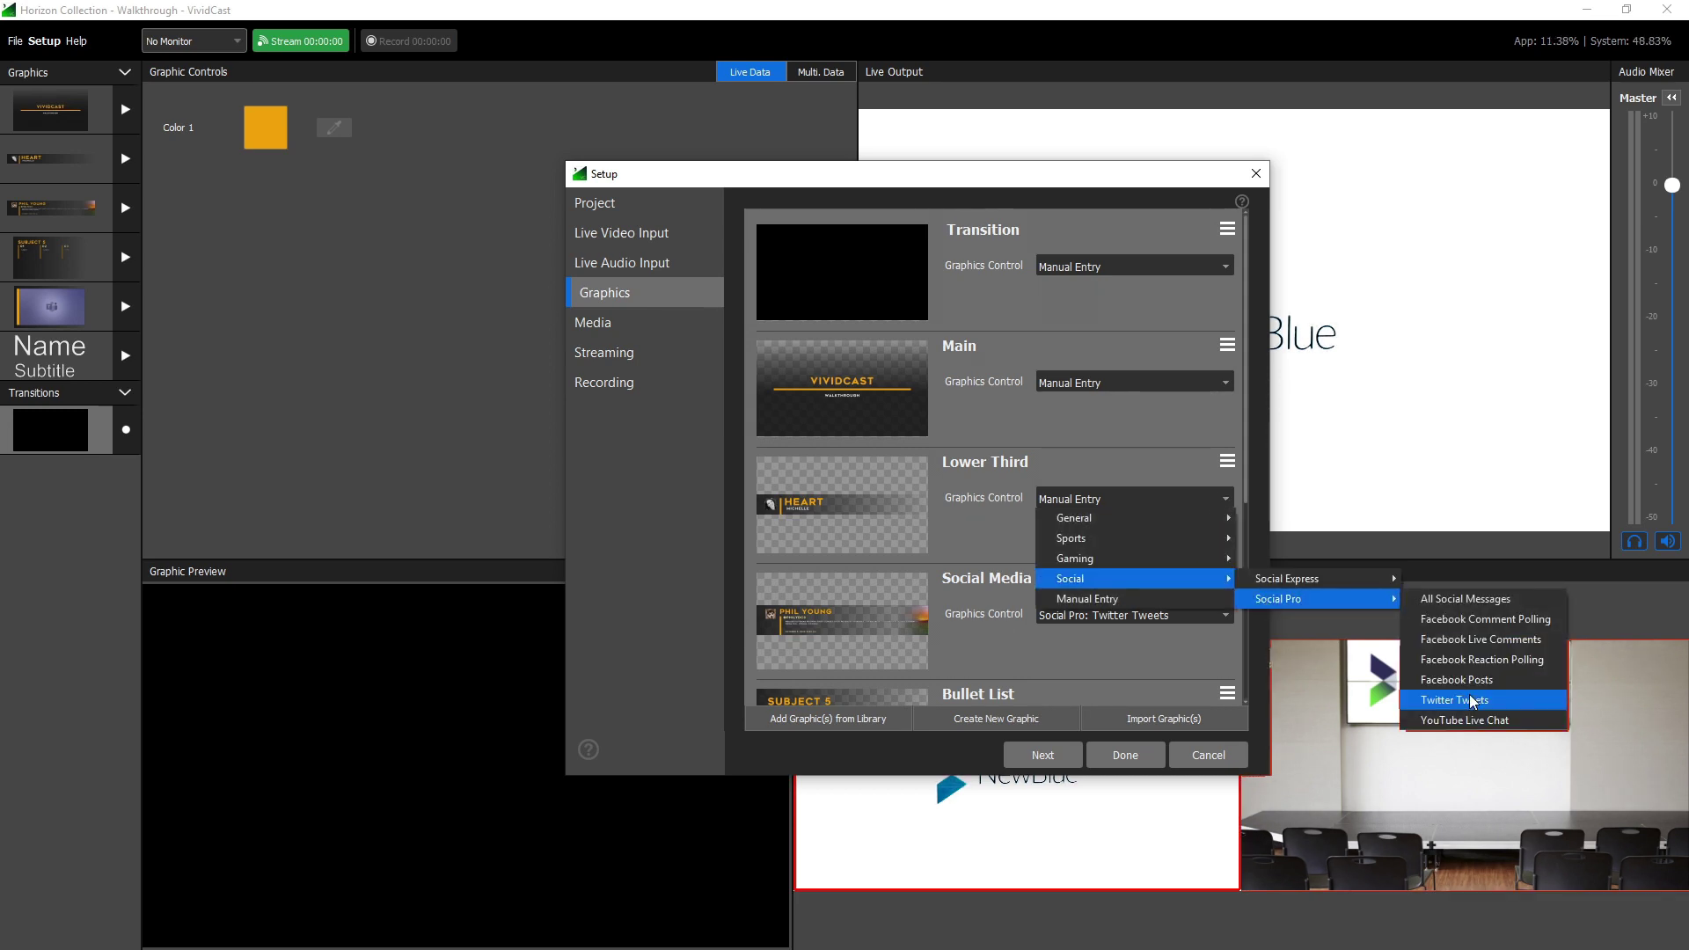
click(1473, 701)
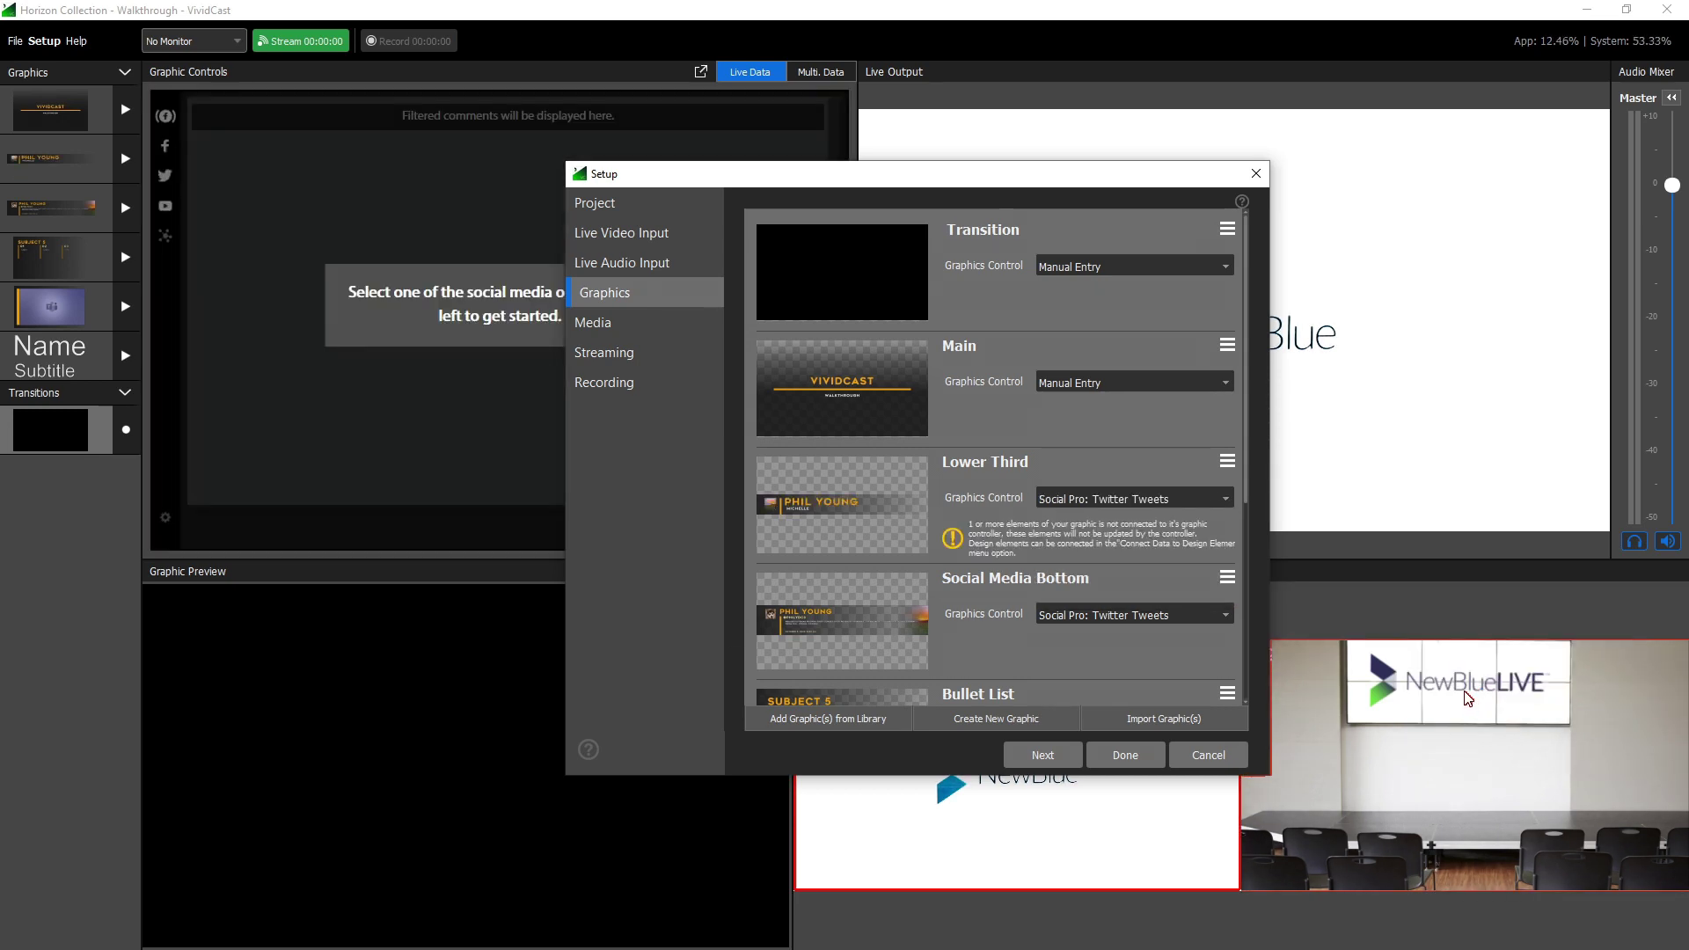
click(1231, 463)
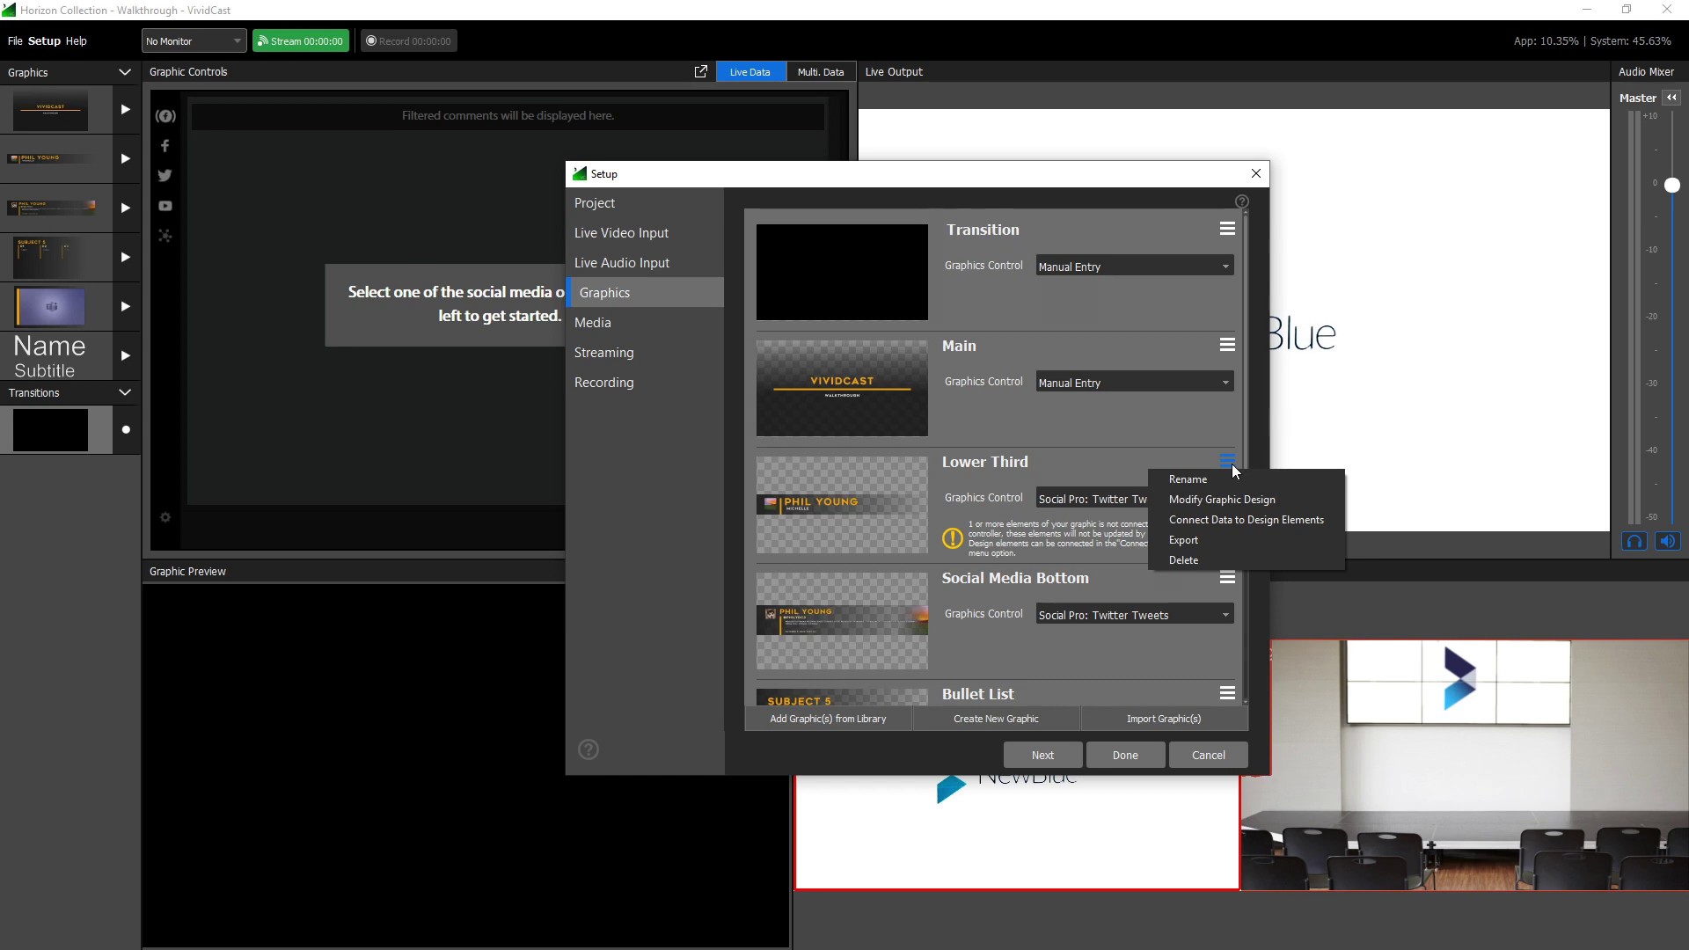
Step: Connect the tweet Message field to the Lower Third's subtitle line and confirm with Done
click(1220, 521)
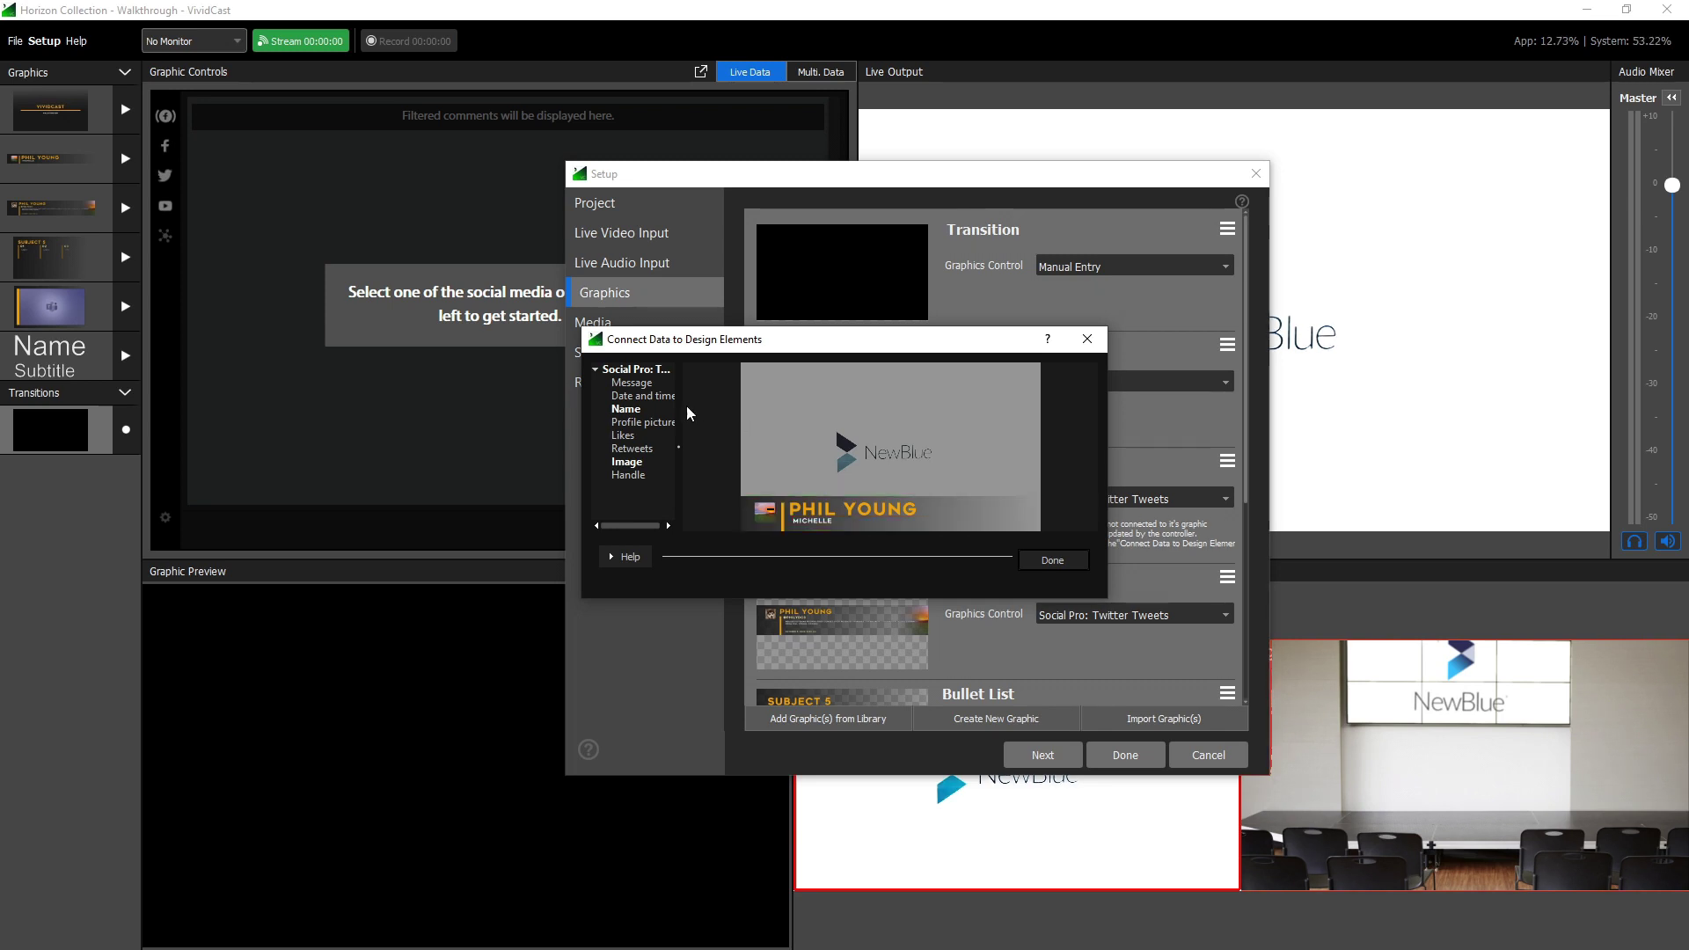
drag(640, 381, 814, 521)
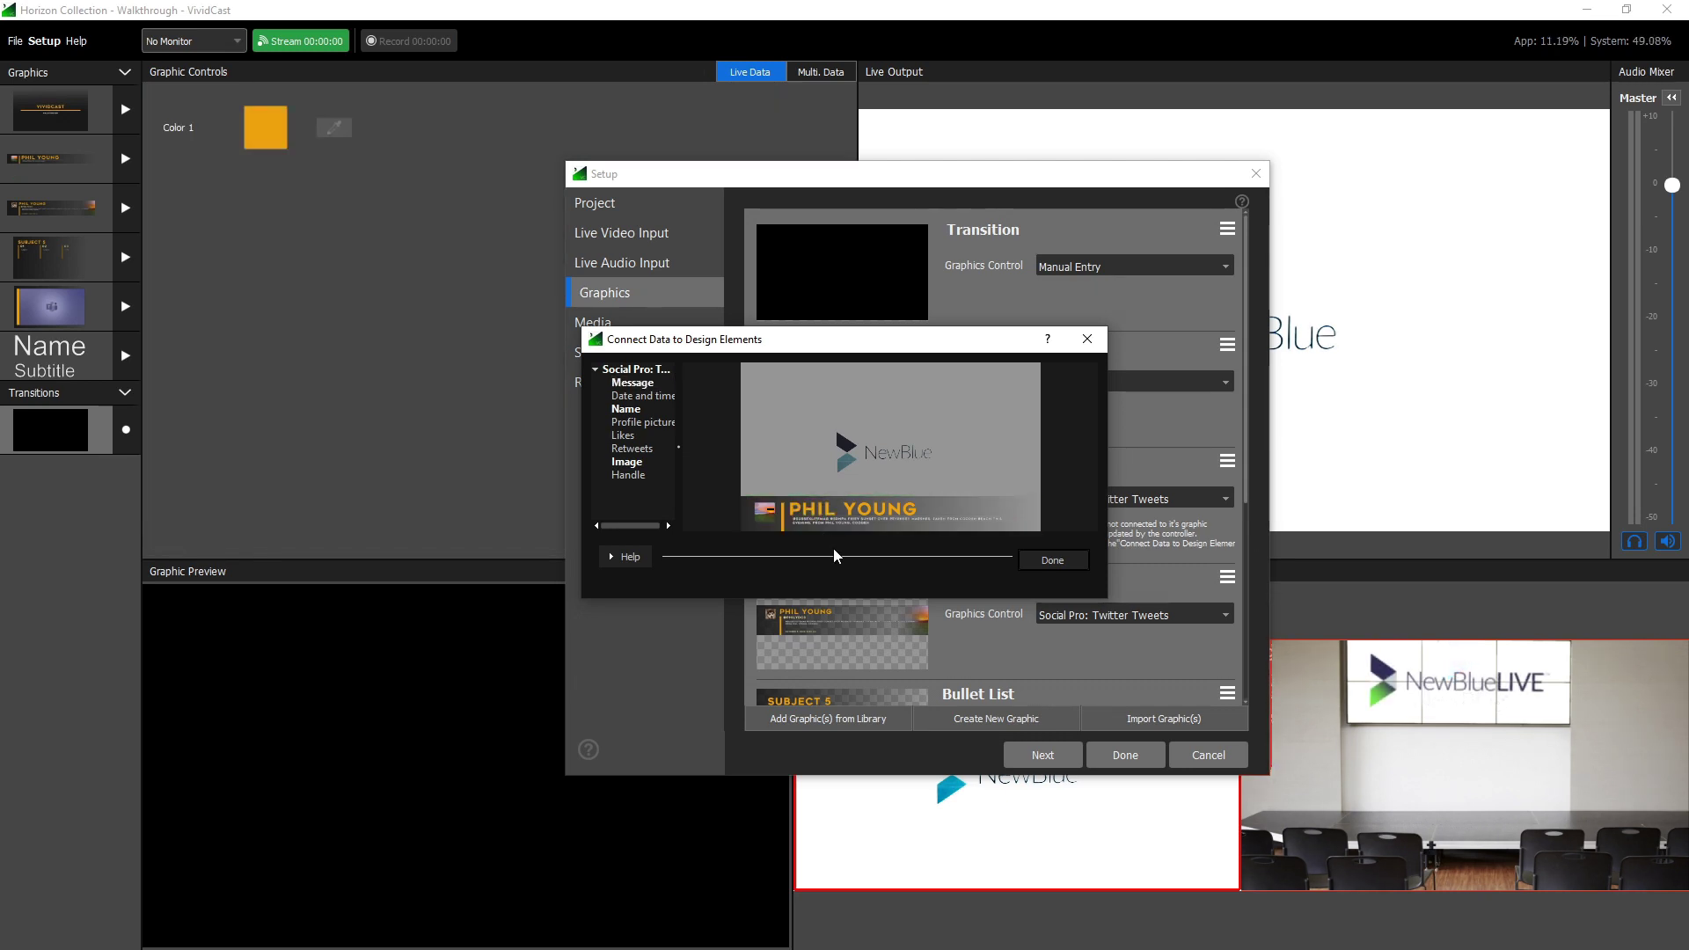
click(1048, 559)
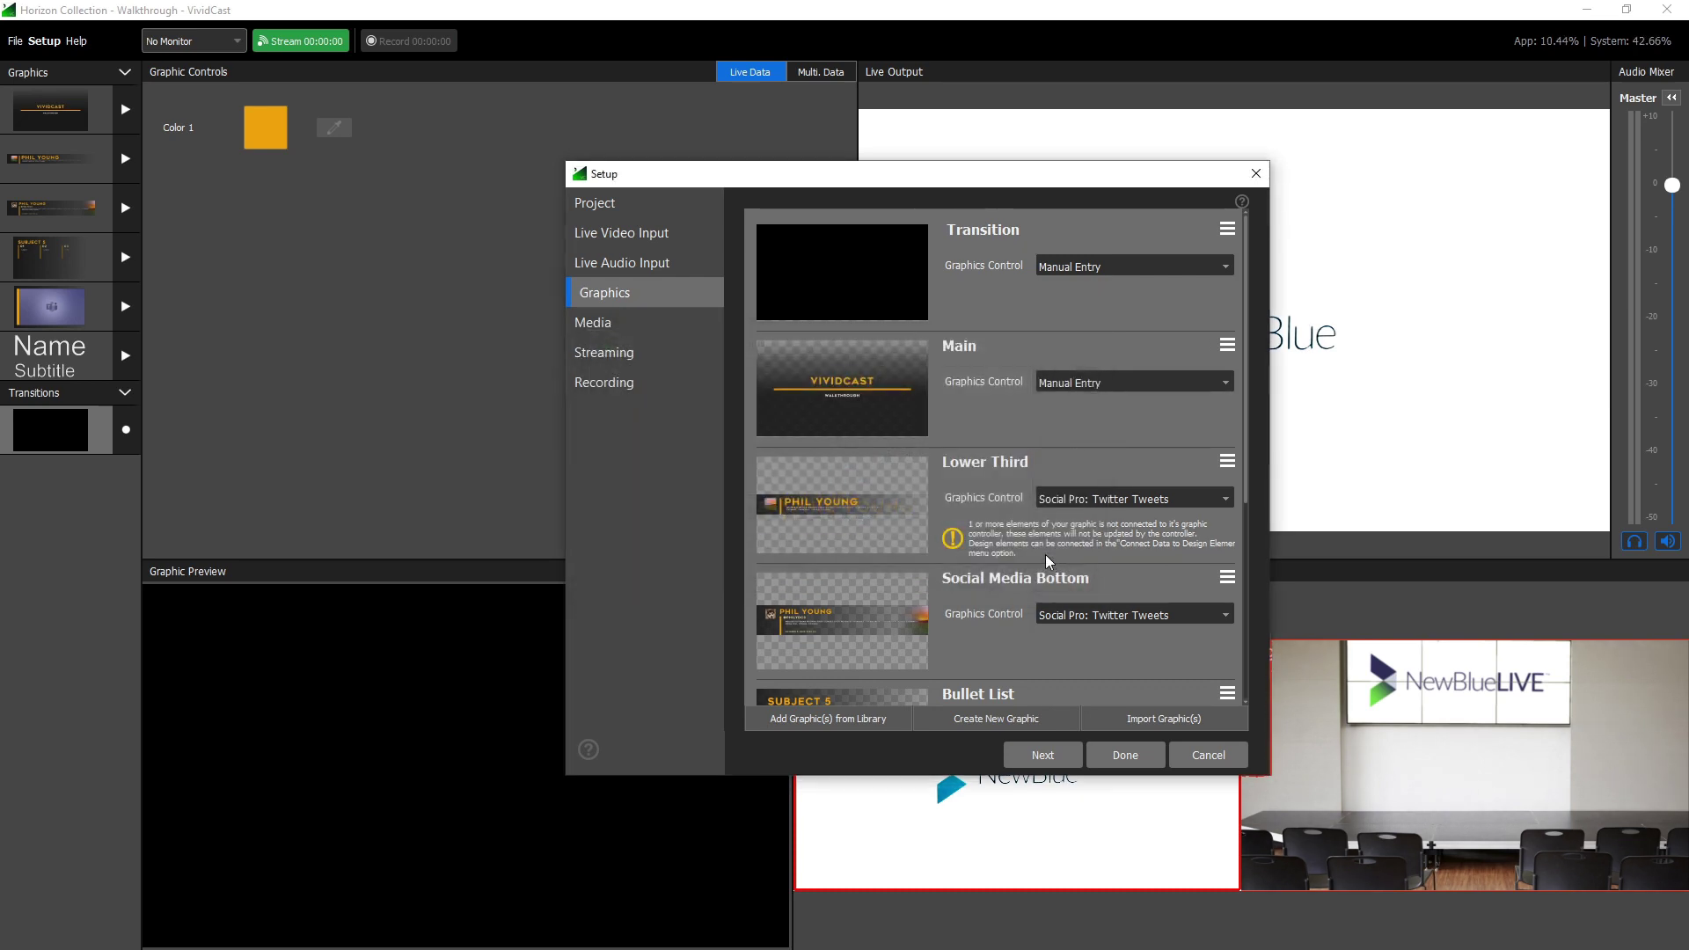
Step: Add VividCast Promo.mp4 to the project media, set to loop and muted
click(690, 326)
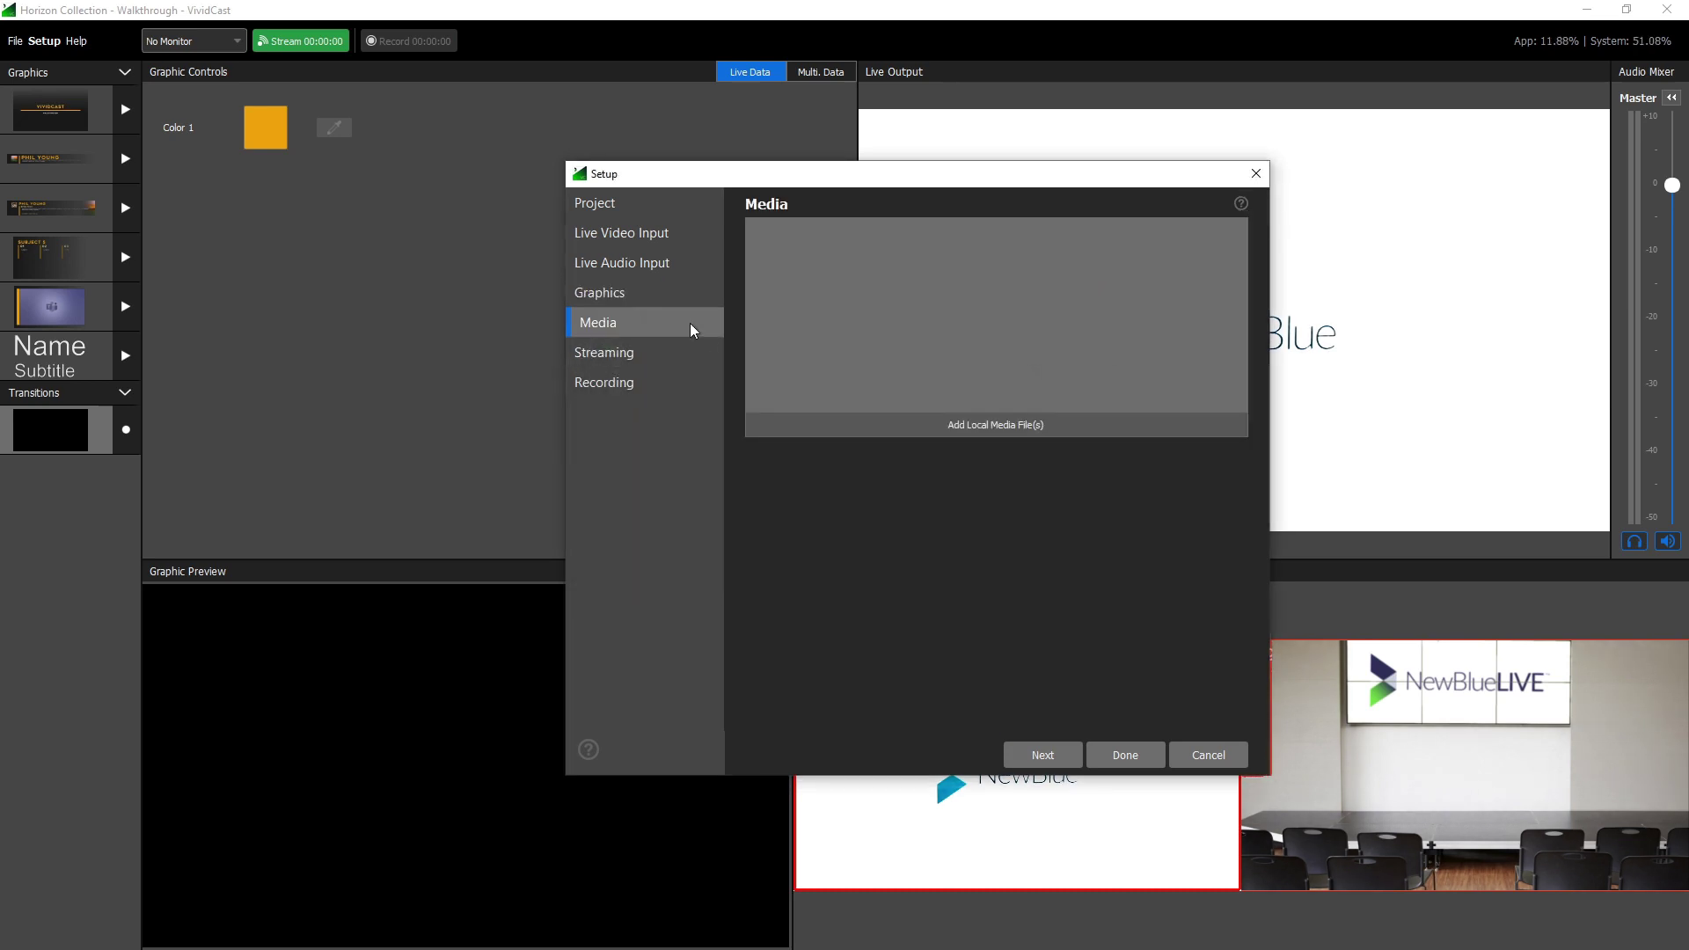
click(941, 423)
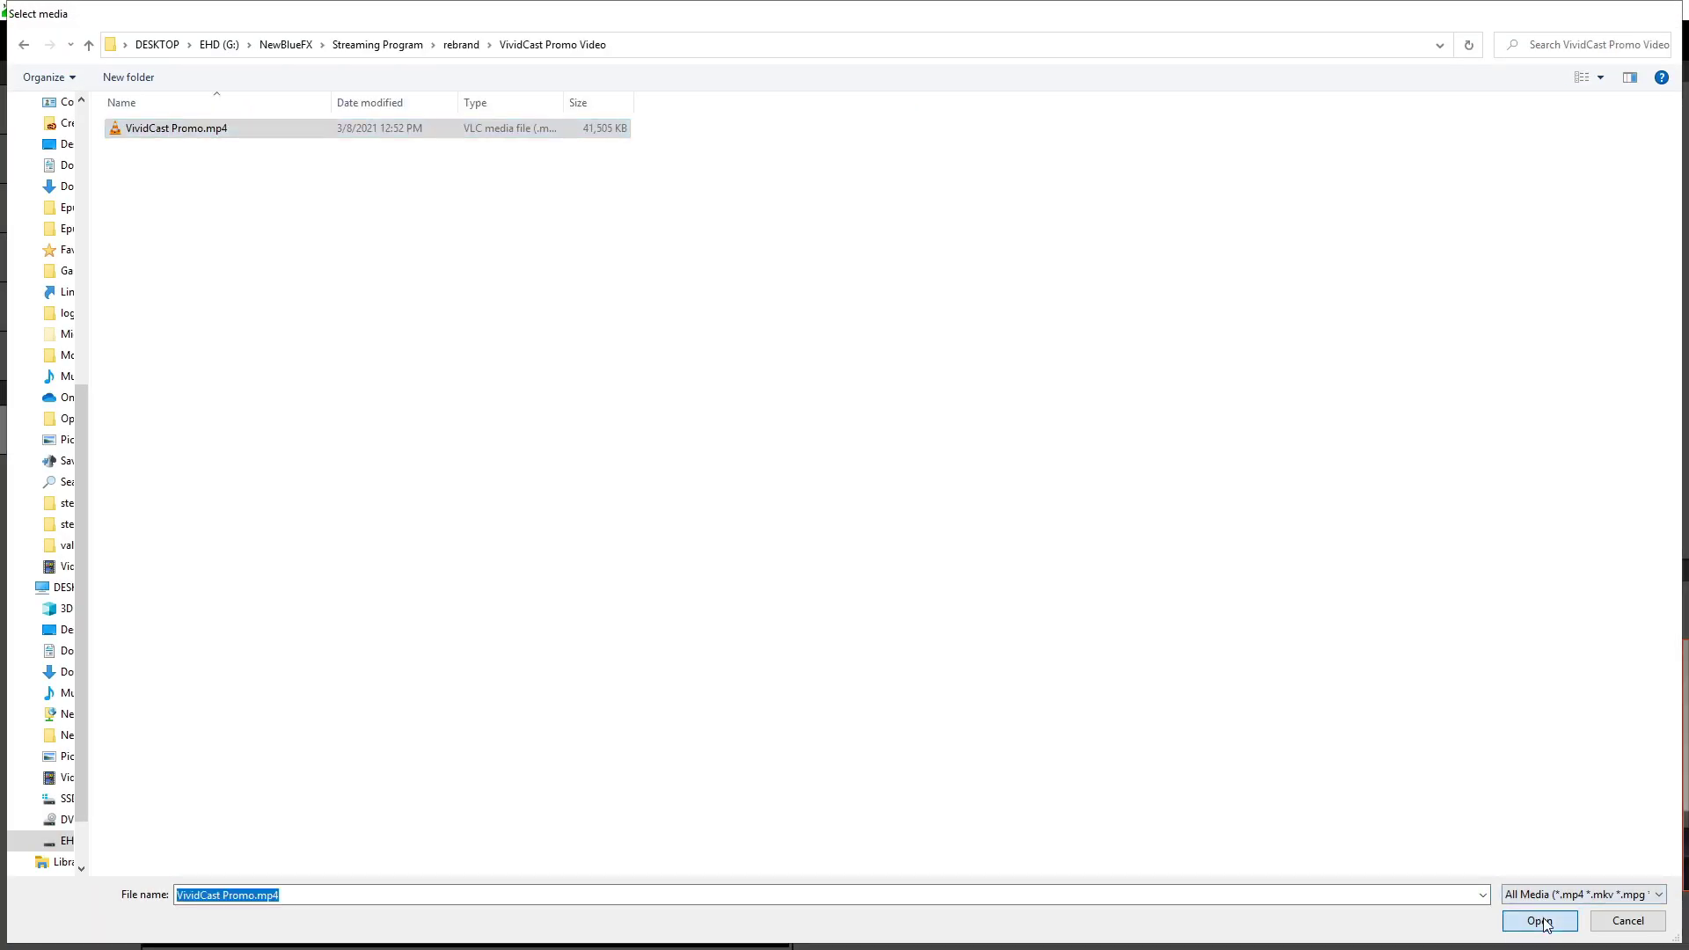
click(1531, 917)
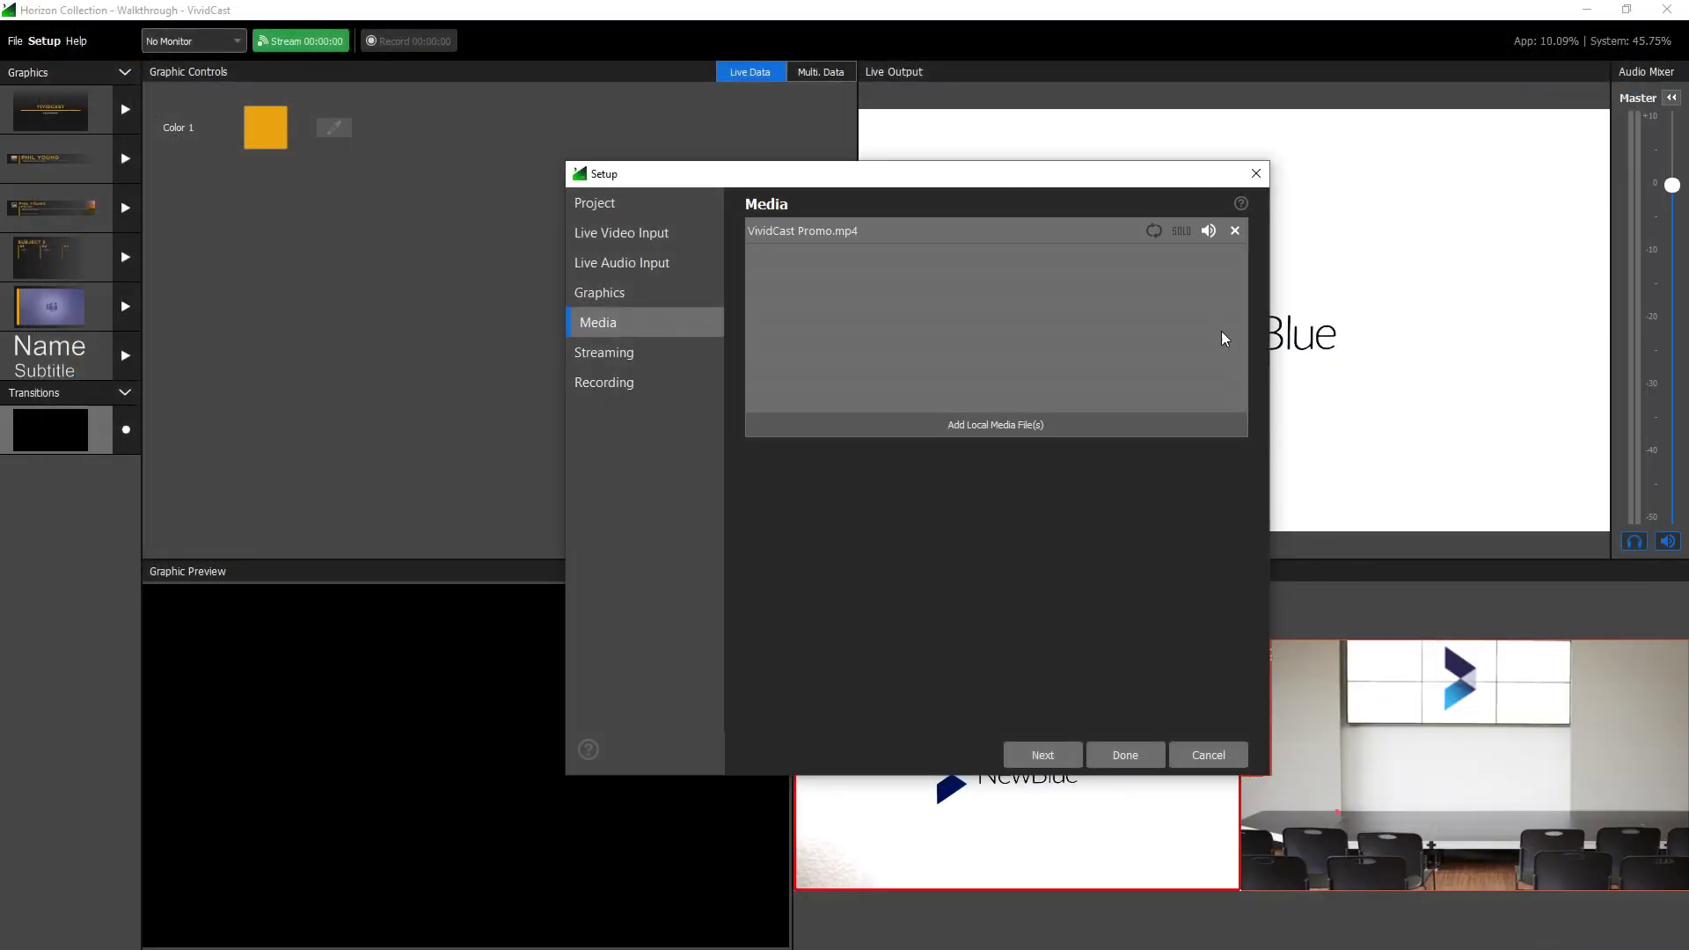
click(1153, 230)
click(1208, 232)
click(1125, 755)
Step: Load the promo clip into the Graphic Preview, shrink it to an inset, and centre it
click(53, 443)
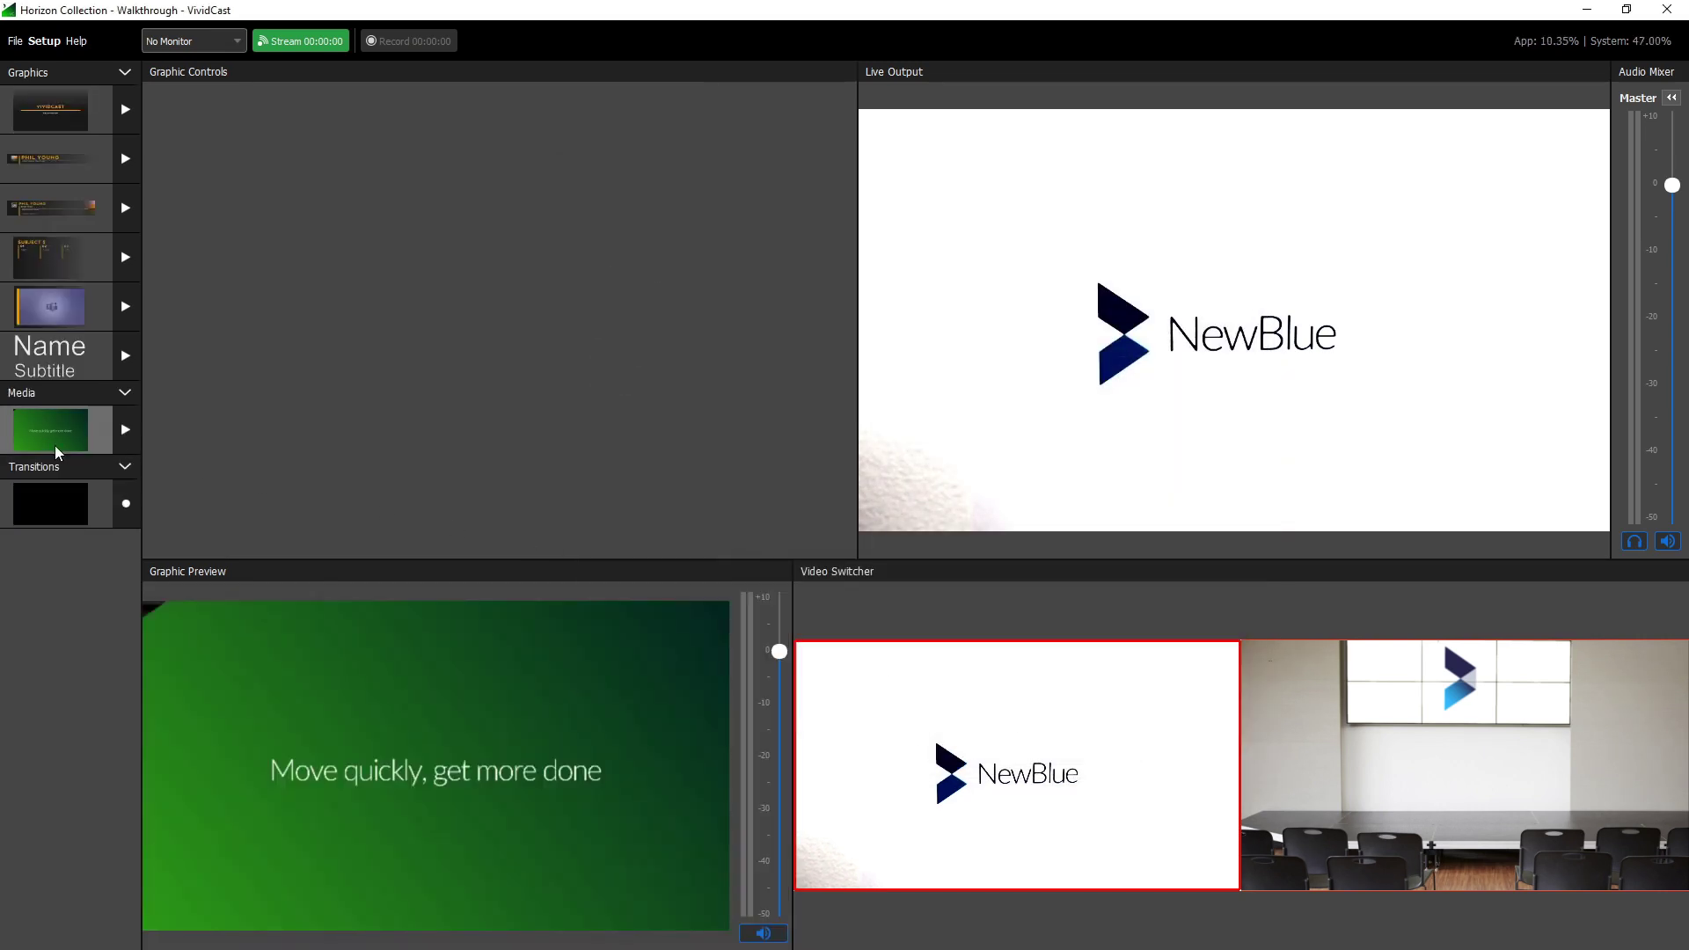
drag(726, 923, 491, 747)
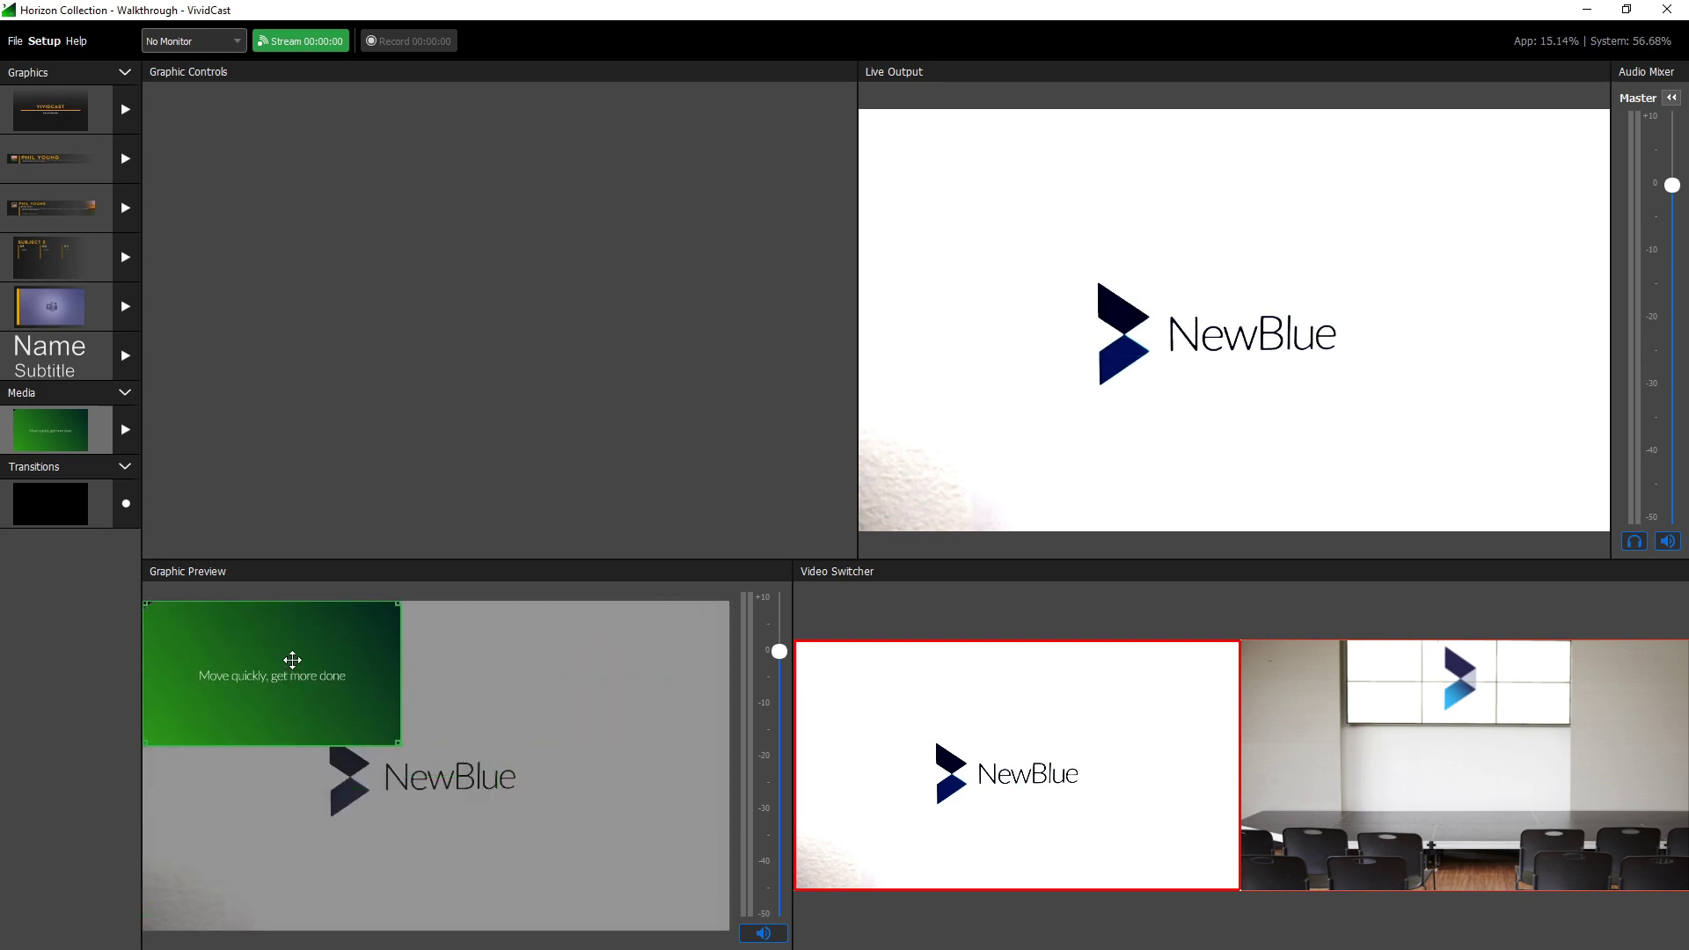
drag(292, 659, 456, 751)
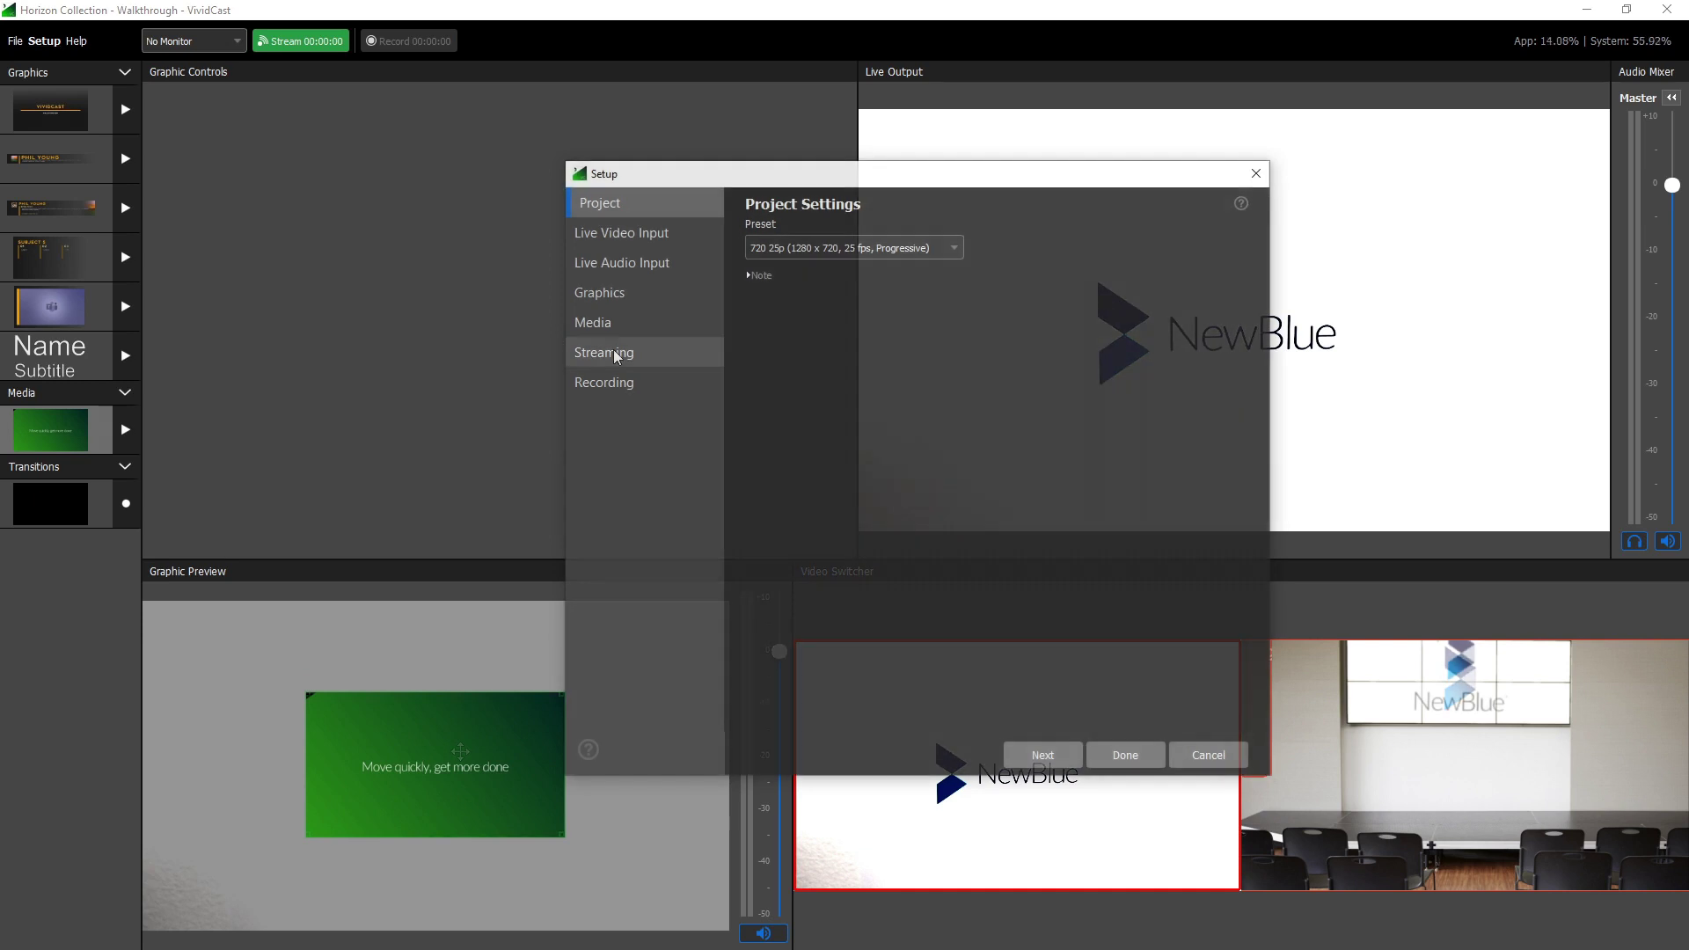
Step: Keep Facebook Live as the stream destination with the output format on Automatic
click(624, 353)
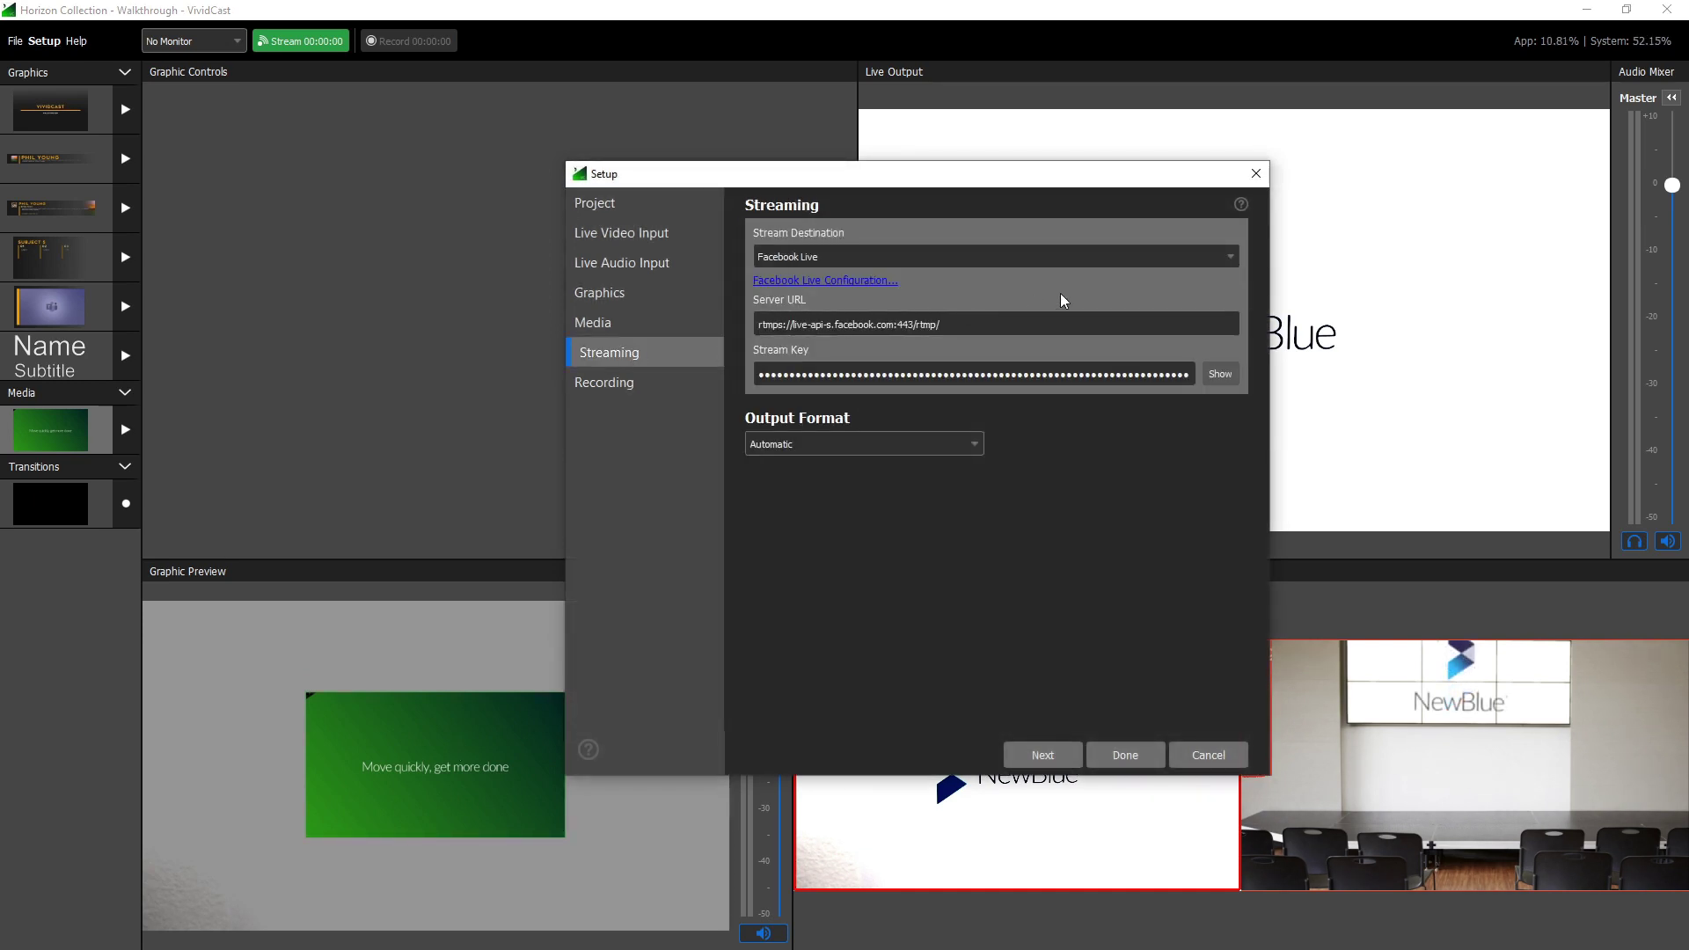
click(1230, 257)
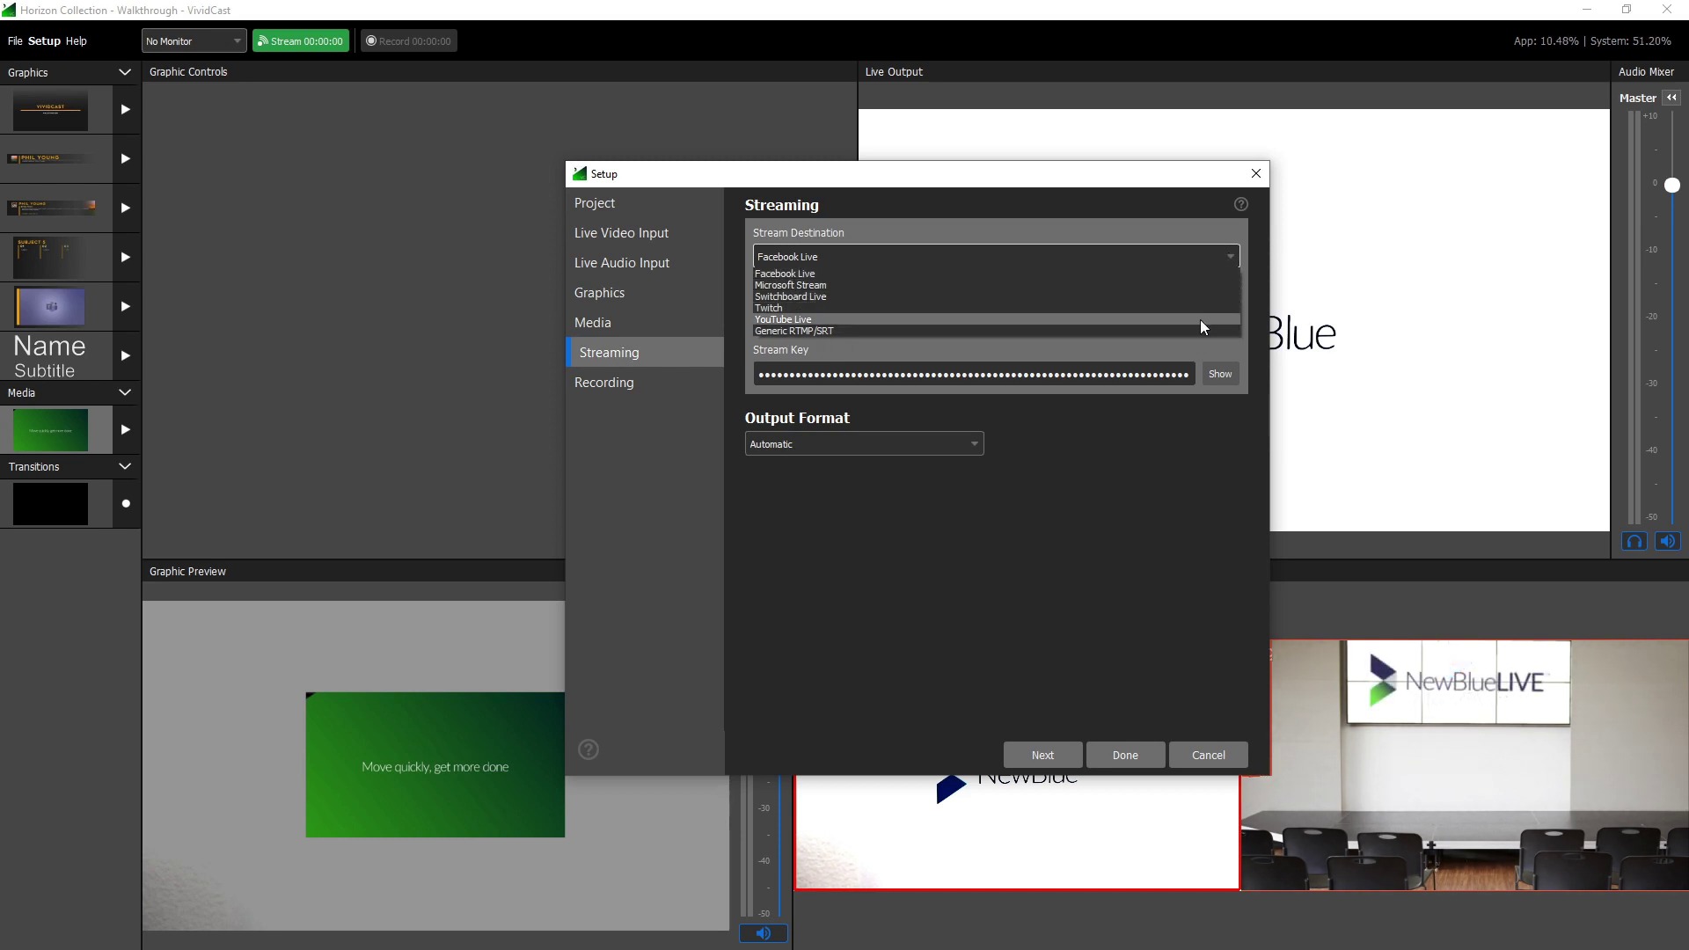
key(Escape)
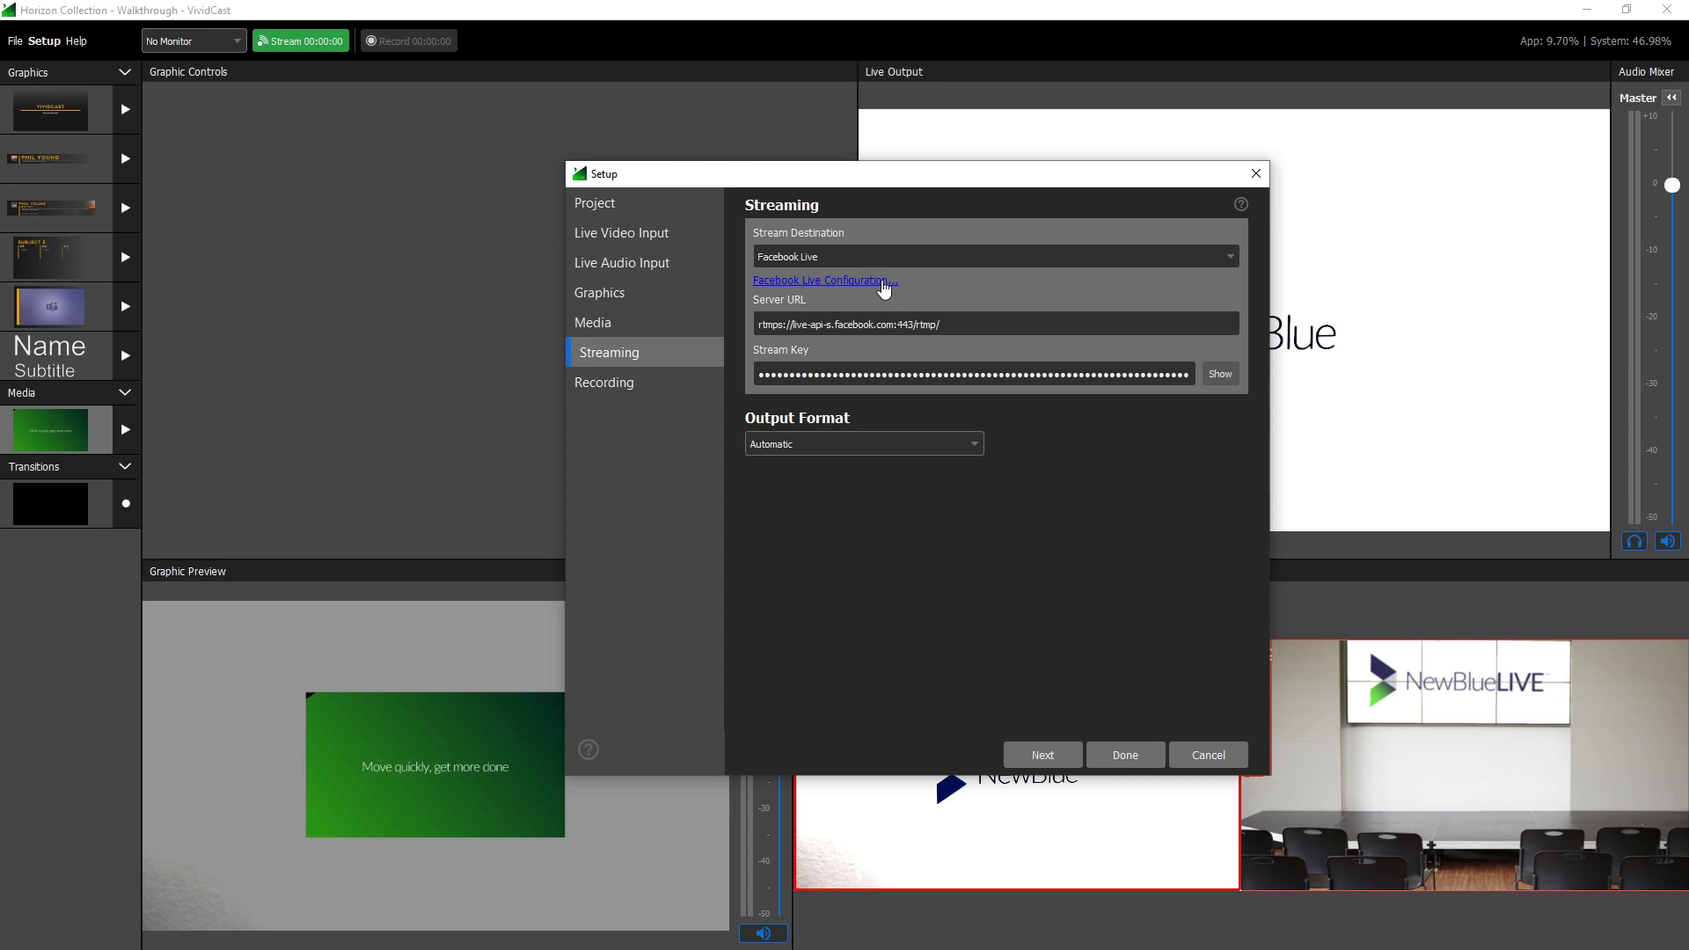
click(973, 445)
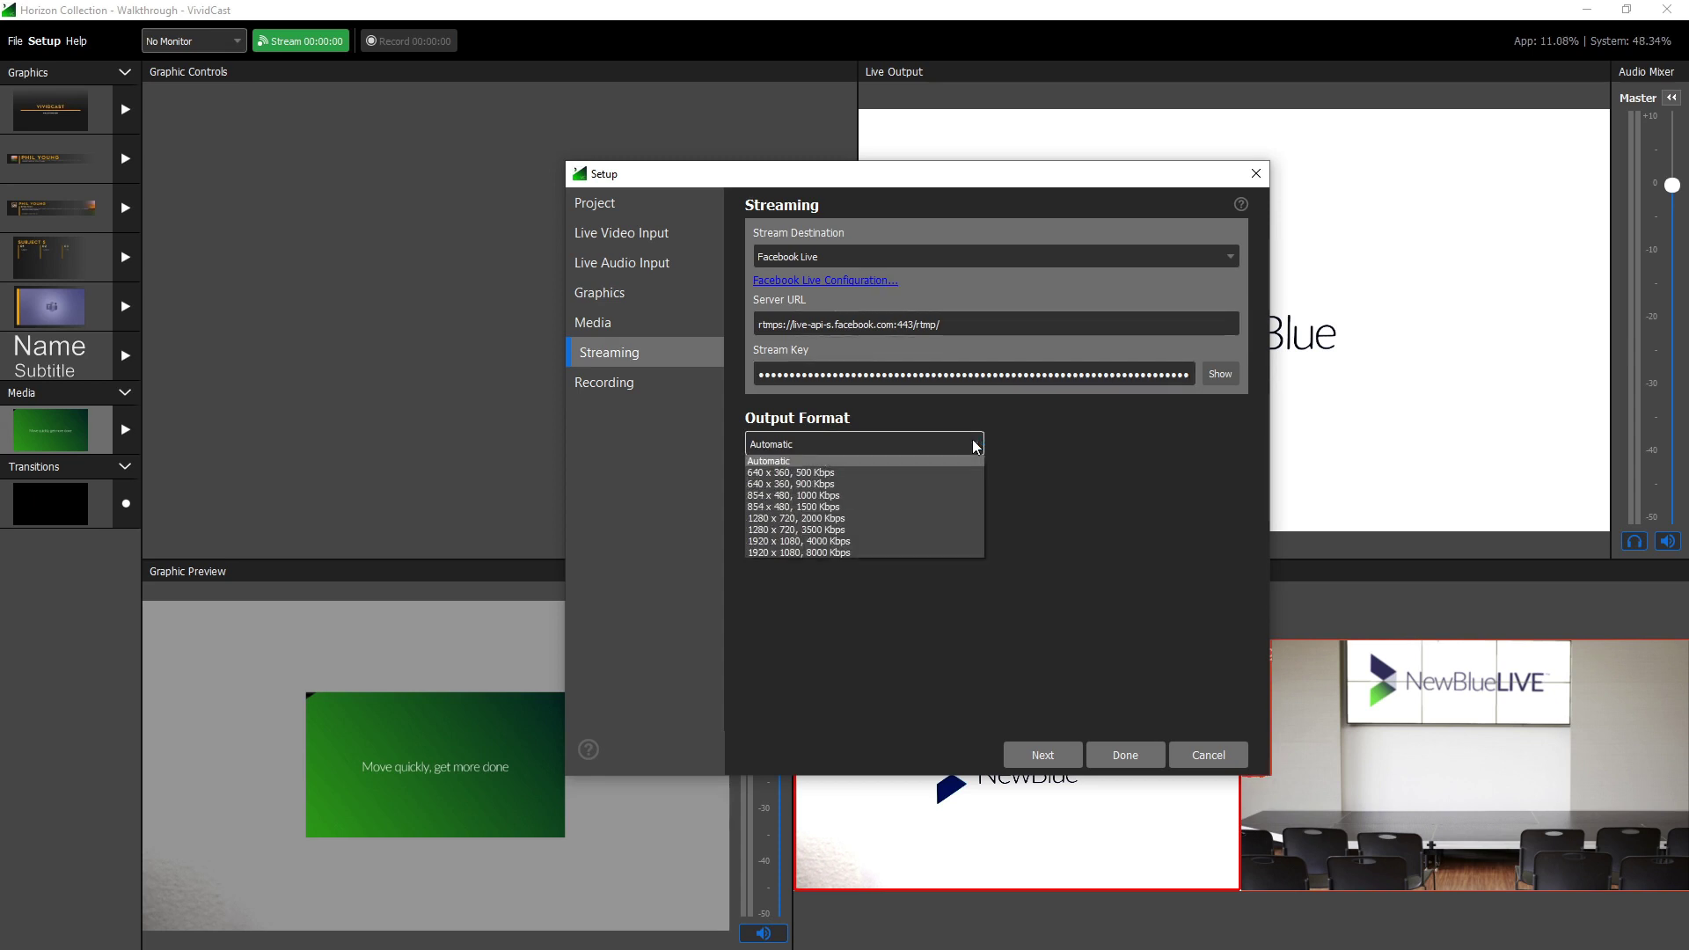
click(972, 443)
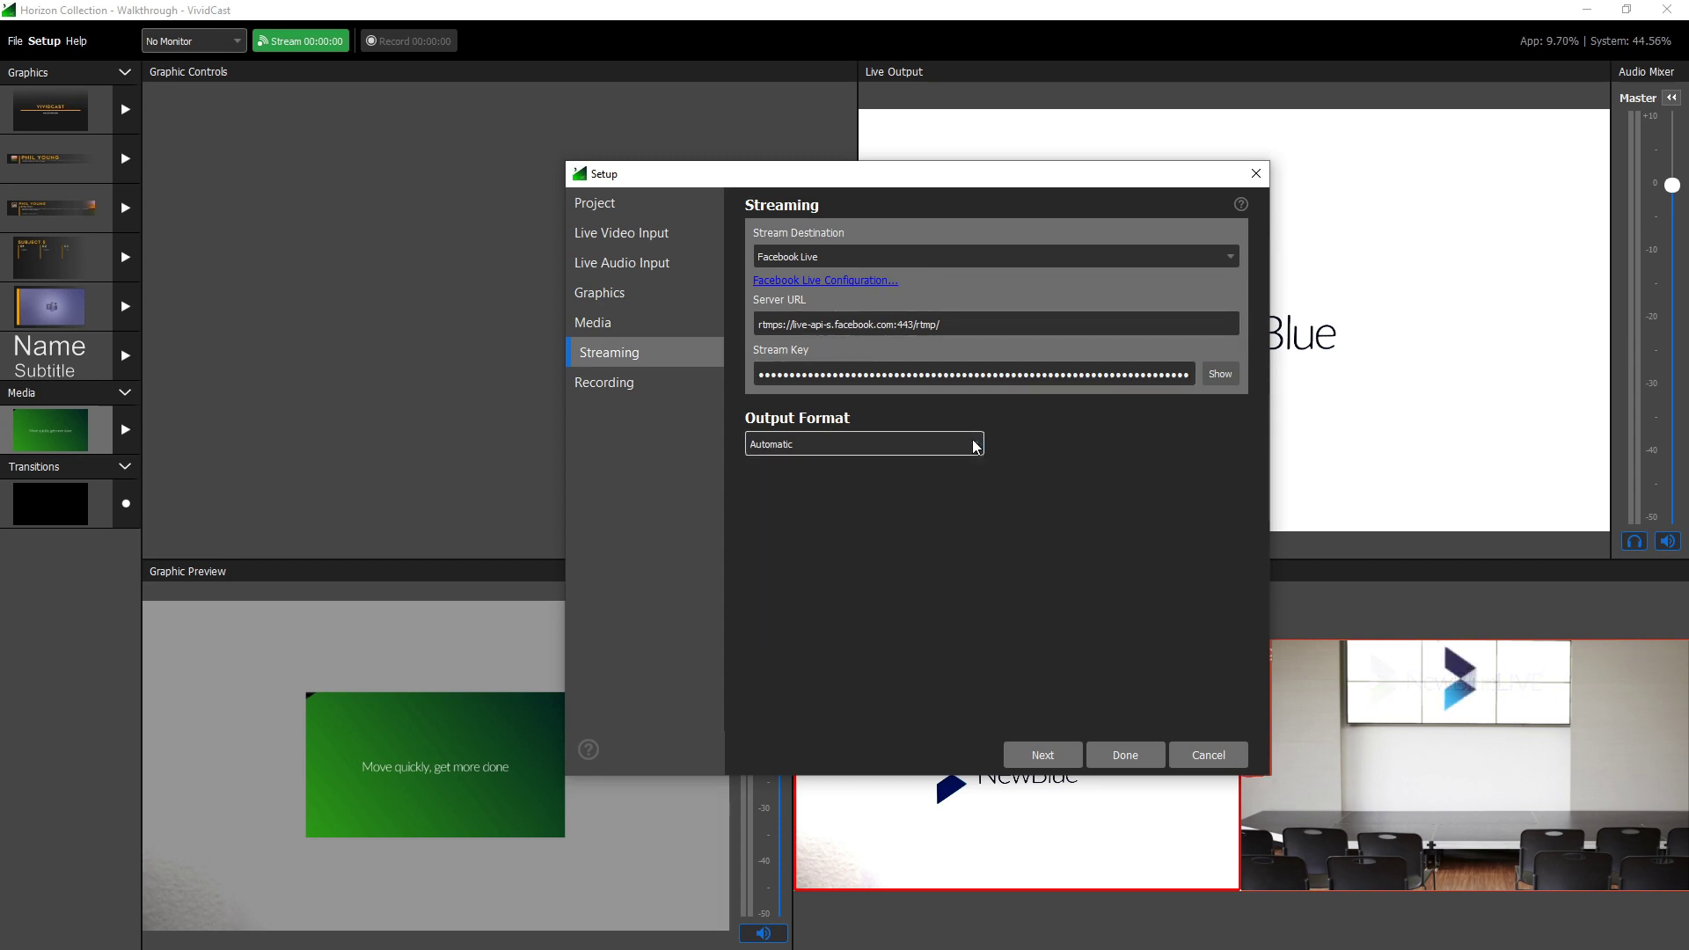
click(662, 388)
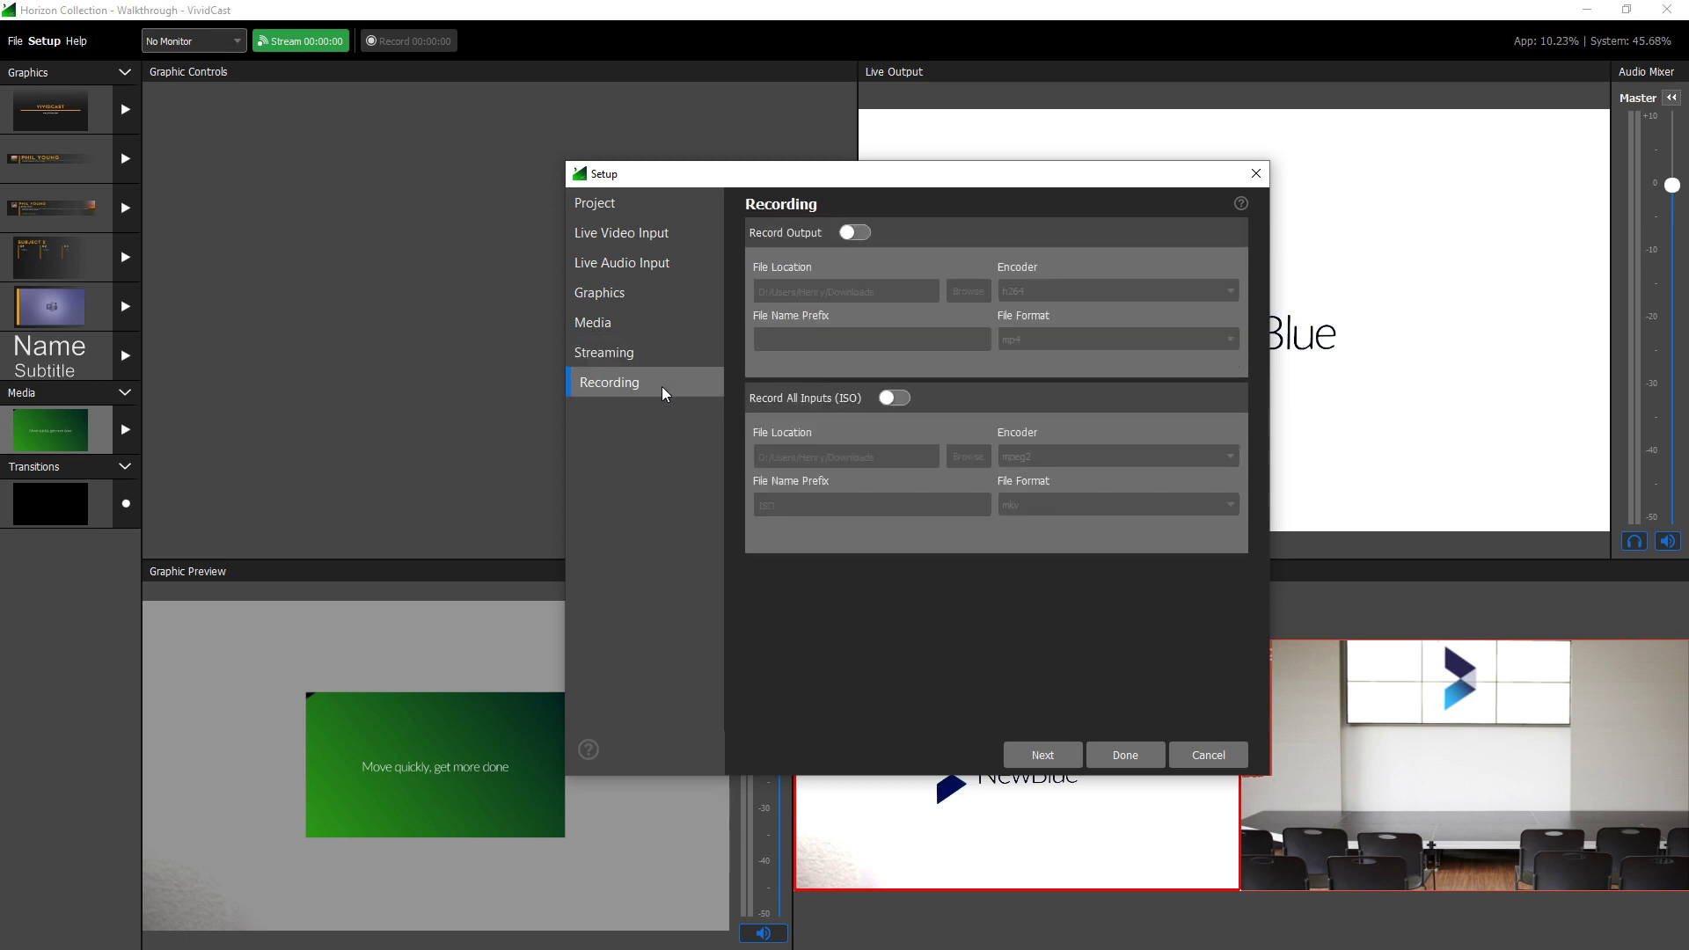
Step: Enable Record Output and Record All Inputs (ISO), then close Setup with Done
click(852, 231)
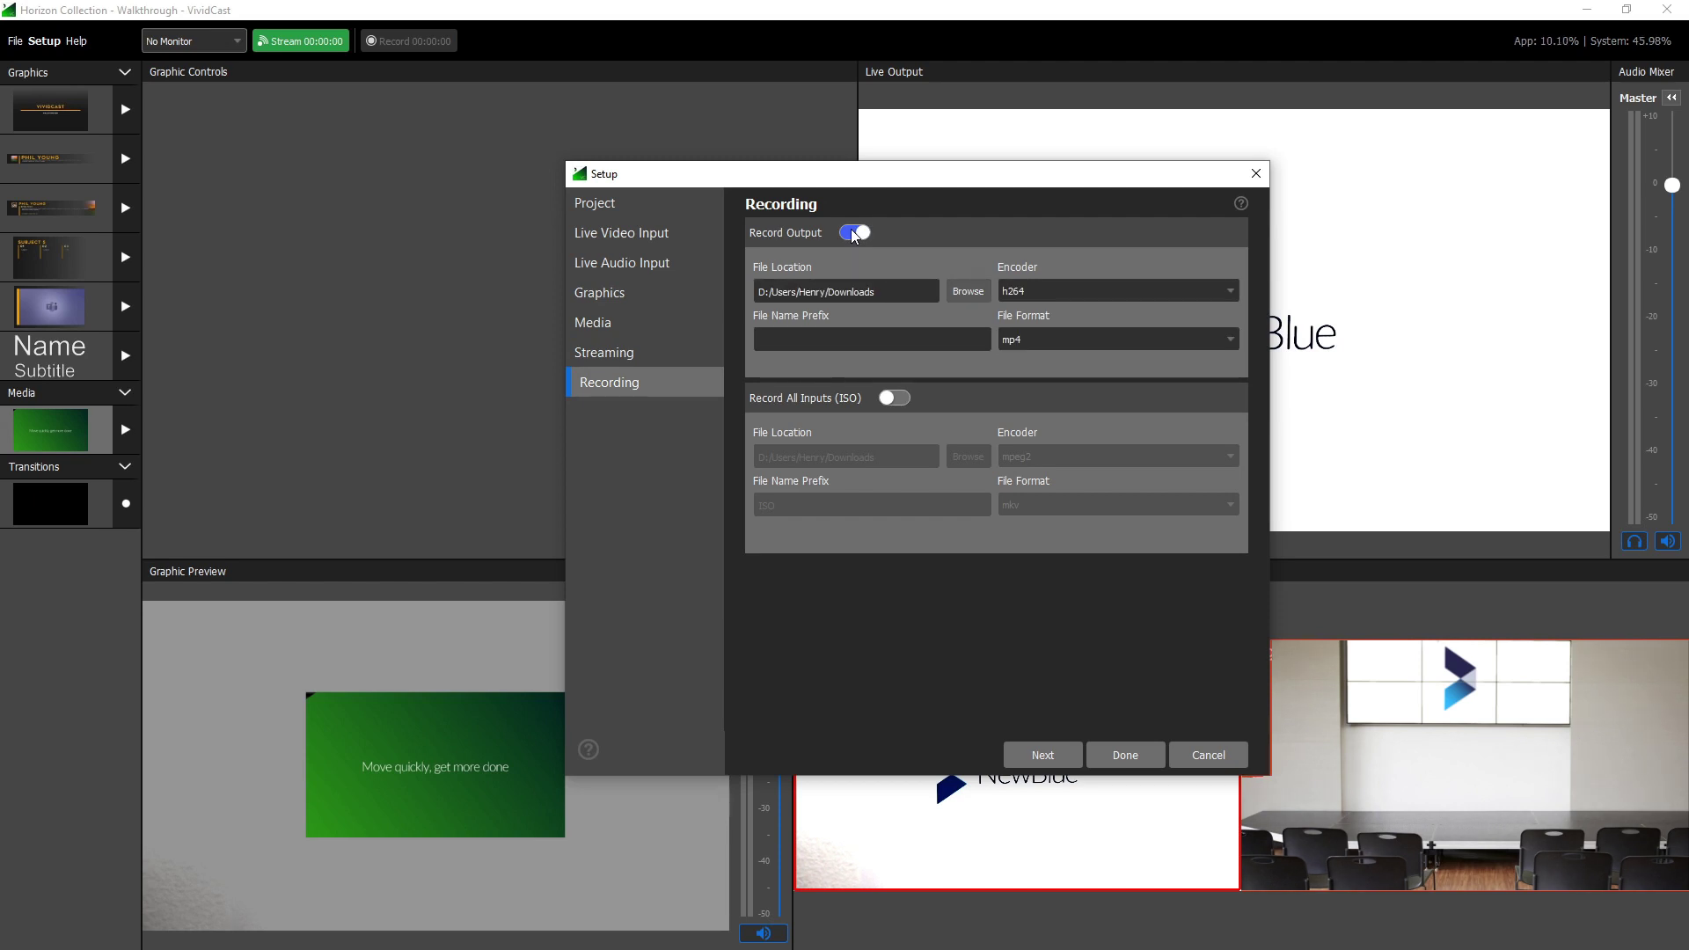
click(892, 398)
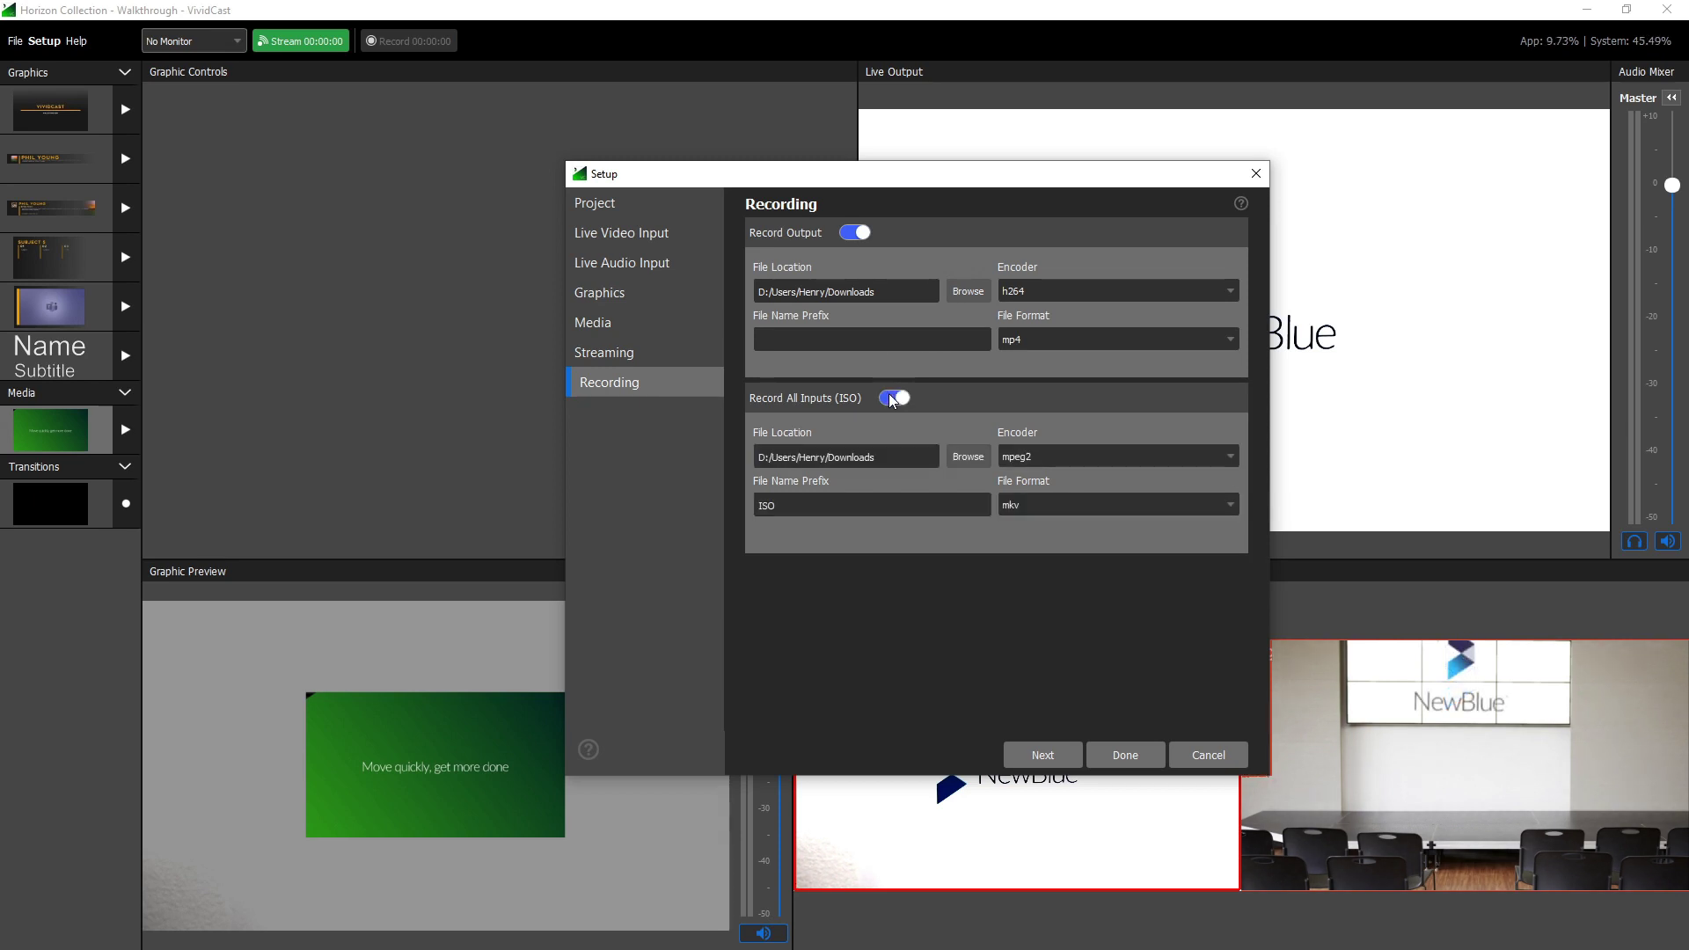
click(1125, 754)
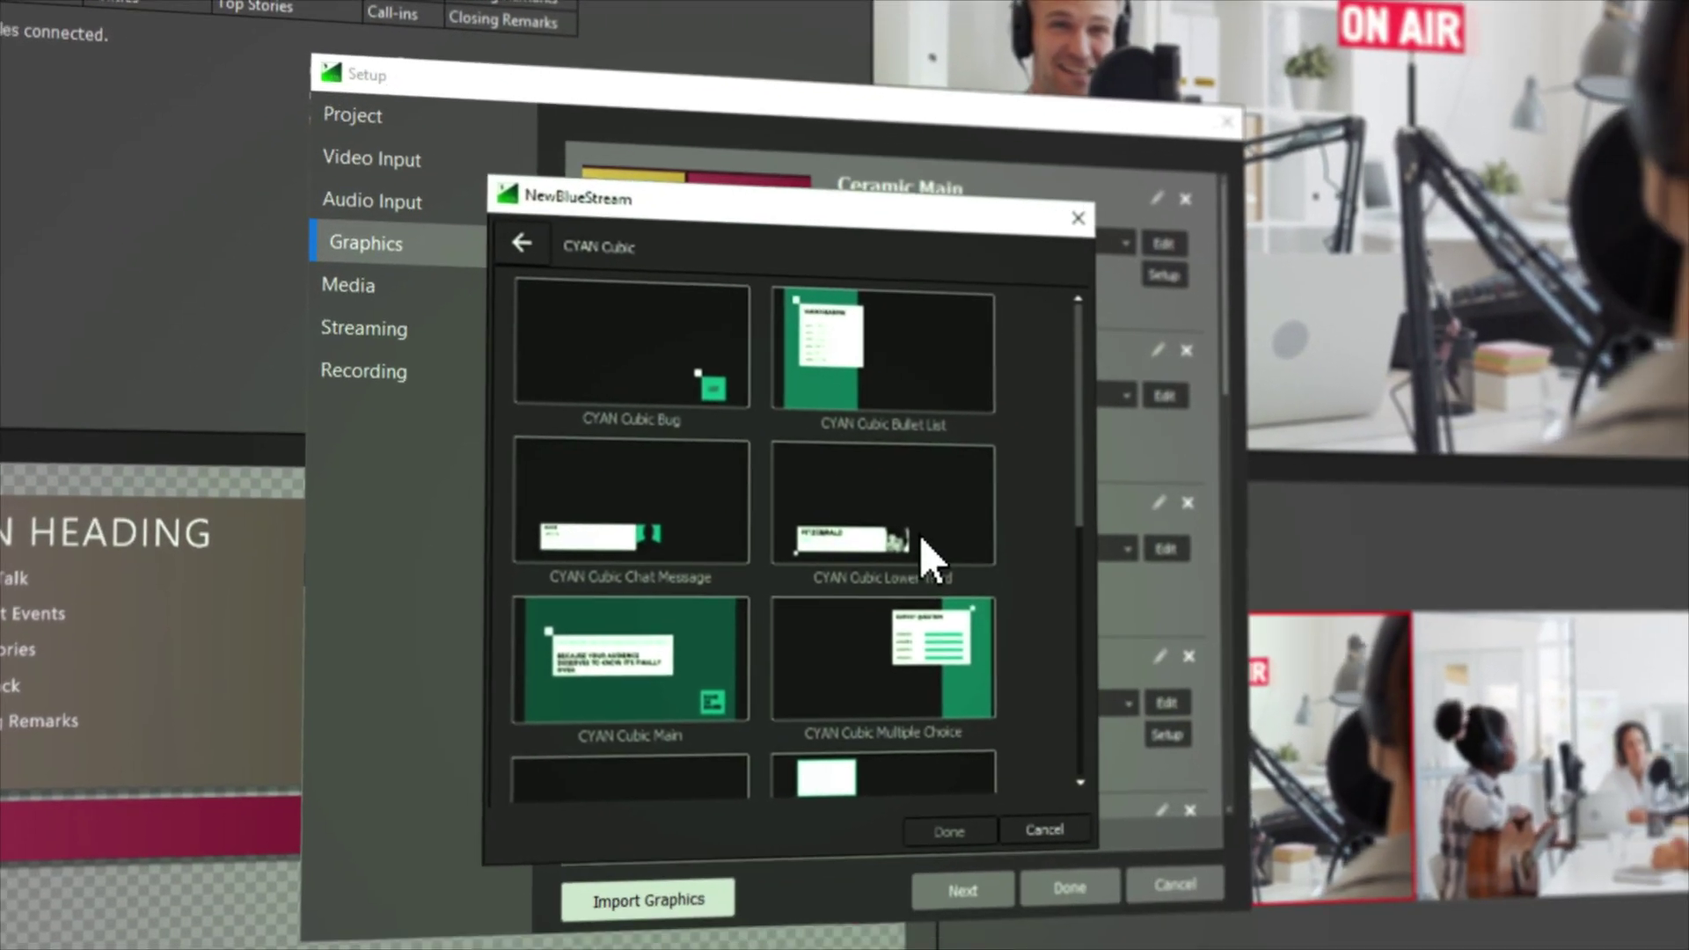
click(1029, 629)
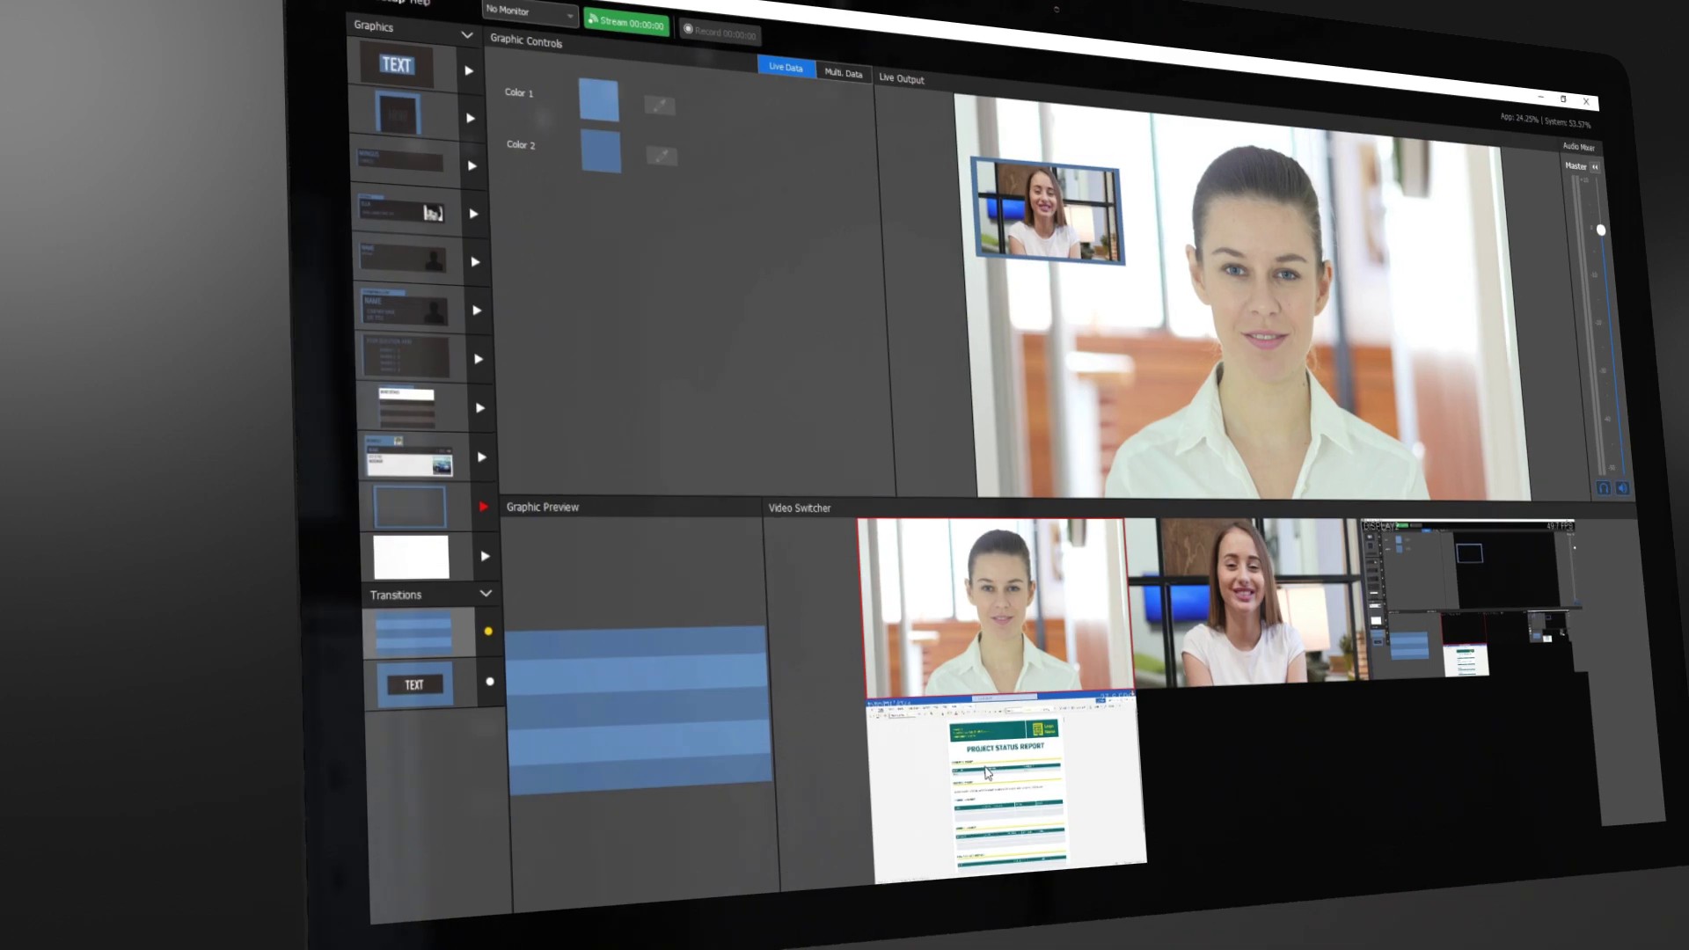
click(620, 703)
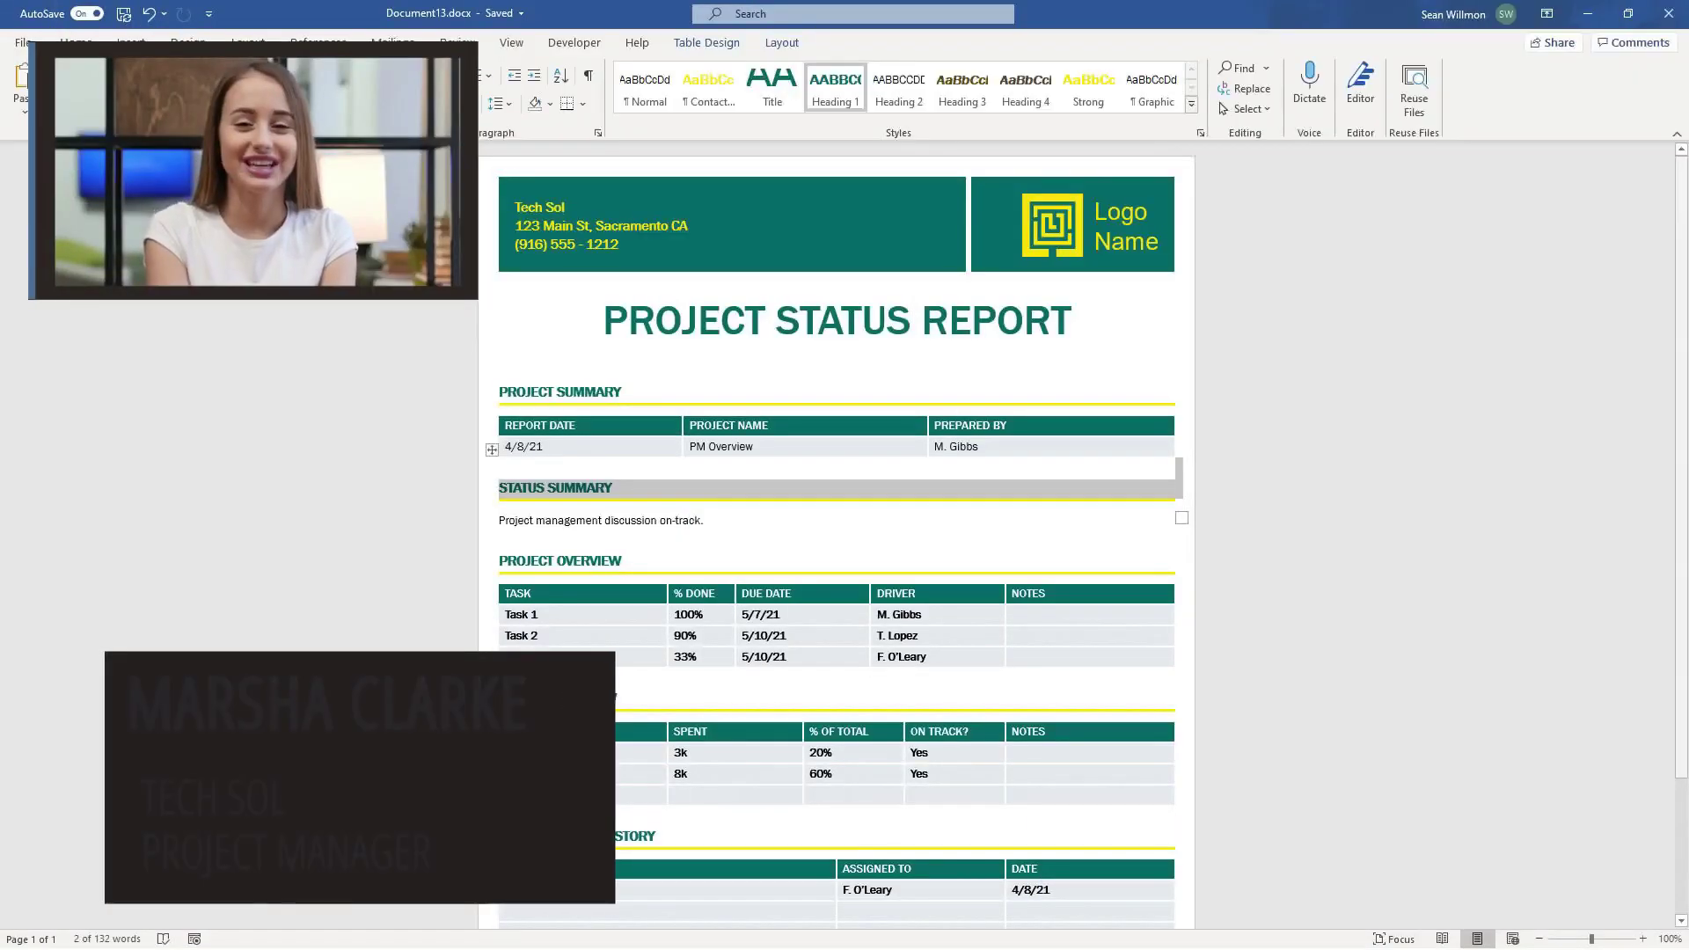